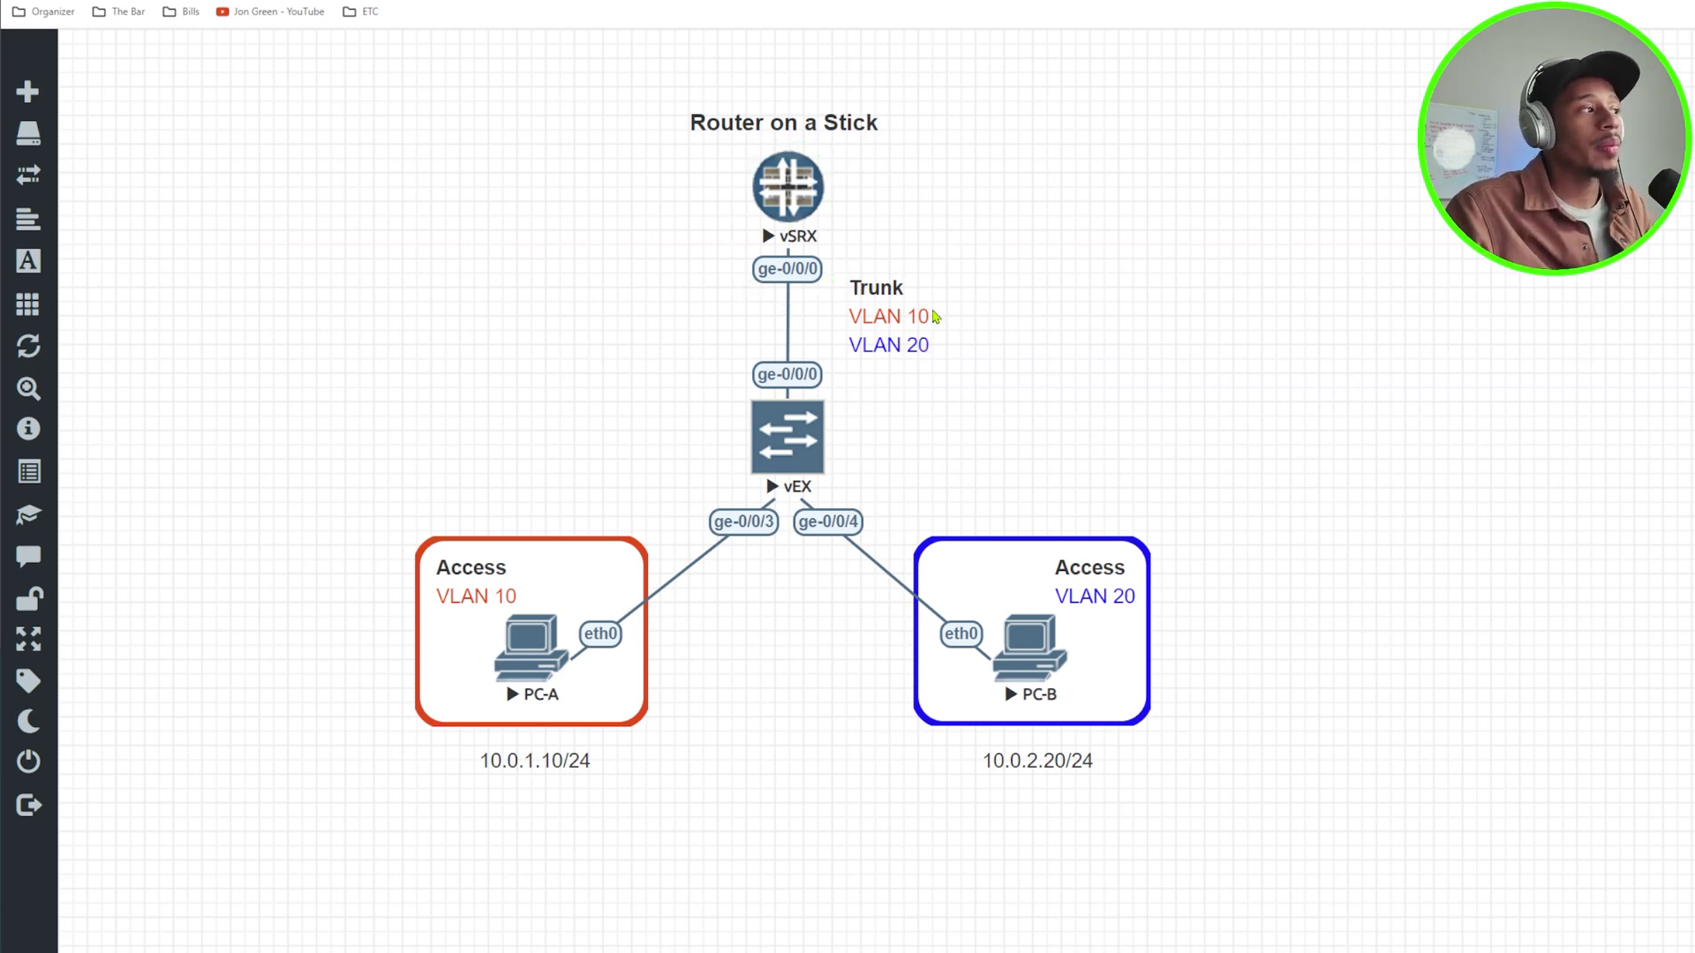
In the vSRX console, enter configuration mode, review the config, and enable vlan-tagging on ge-0/0/0.
click(775, 201)
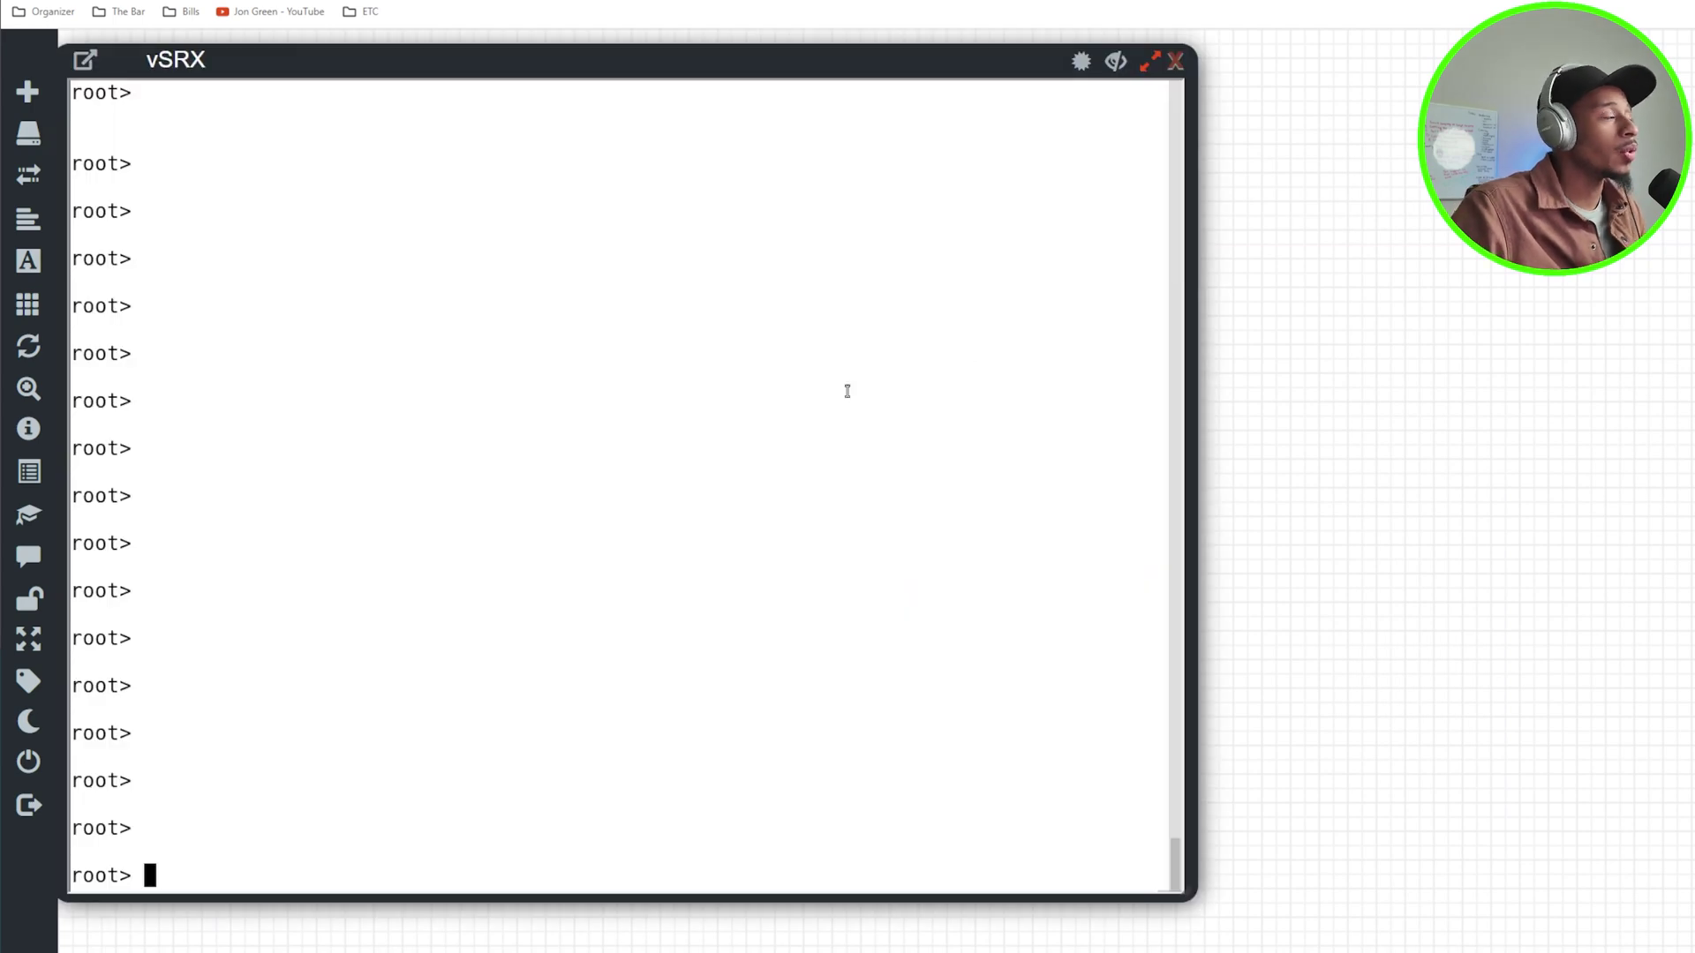
text(edit)
key(Return)
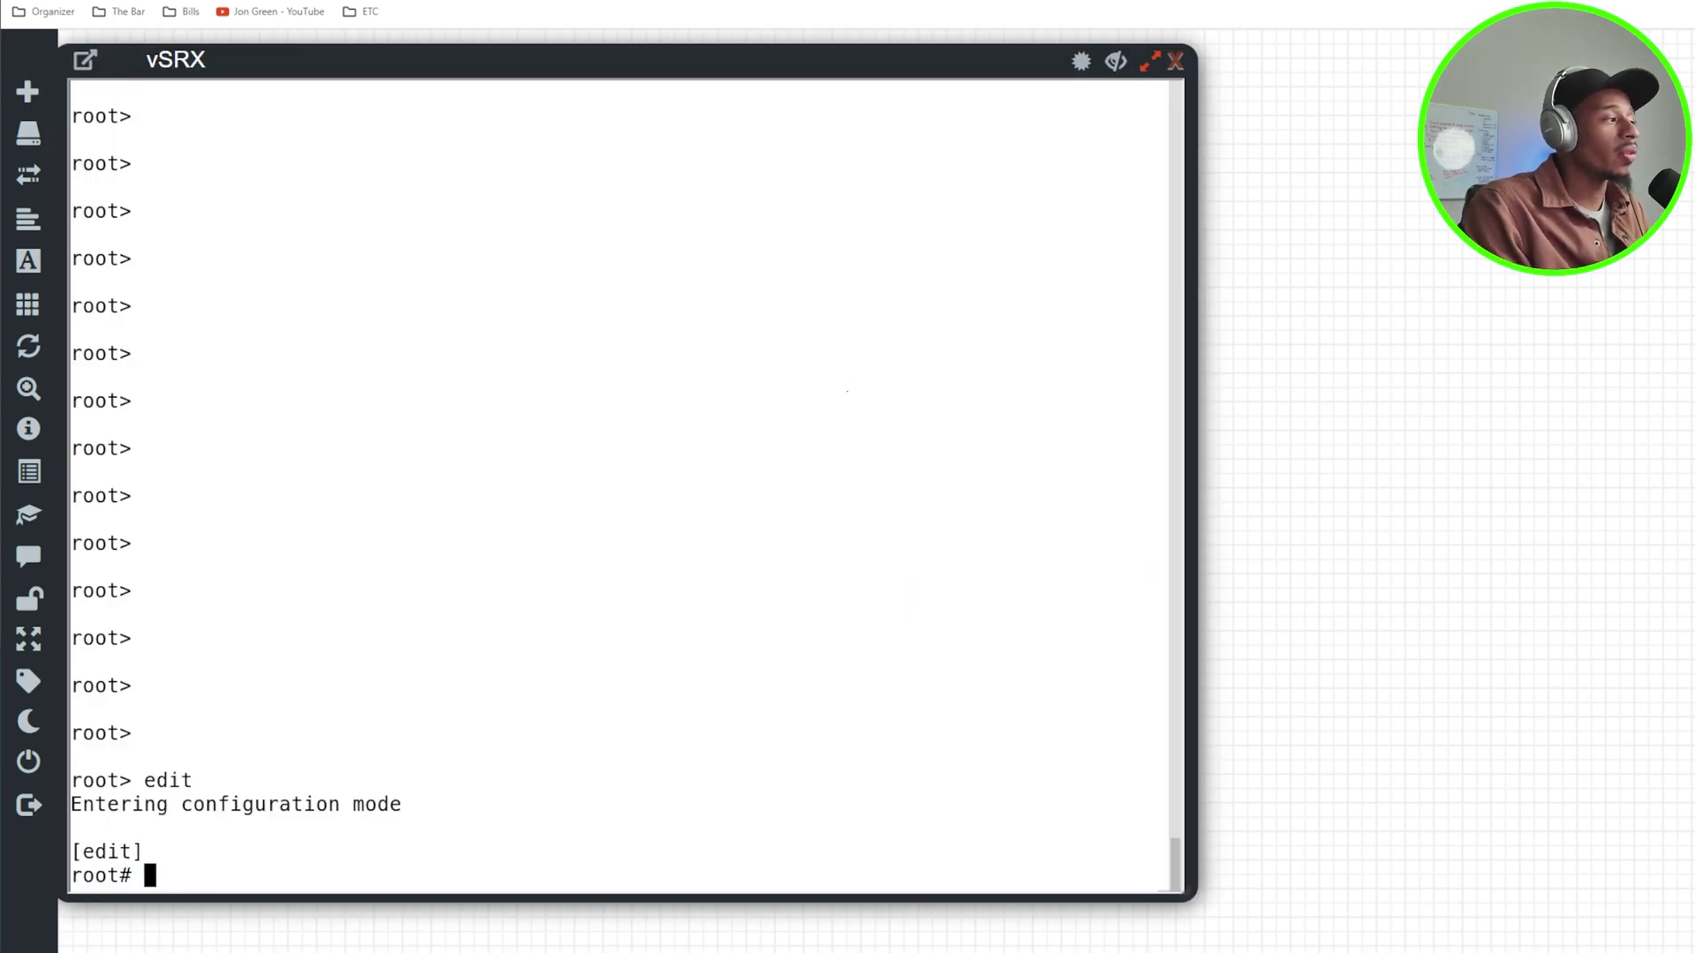
text(show)
key(Return)
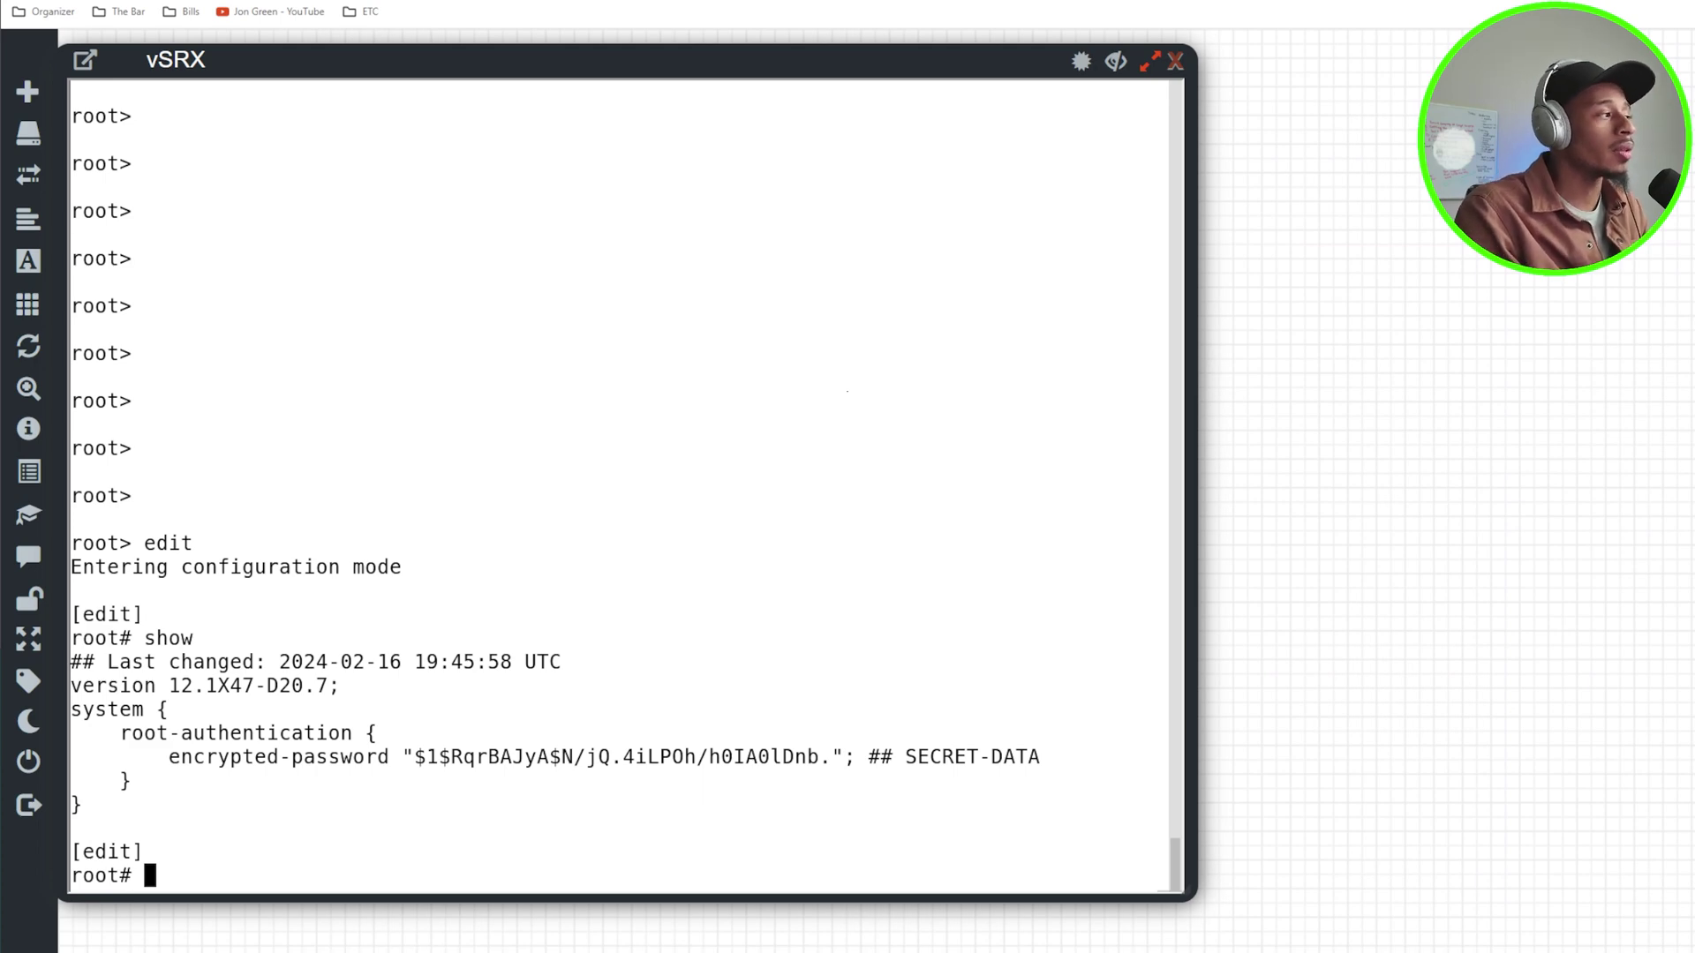
text(set interfaces )
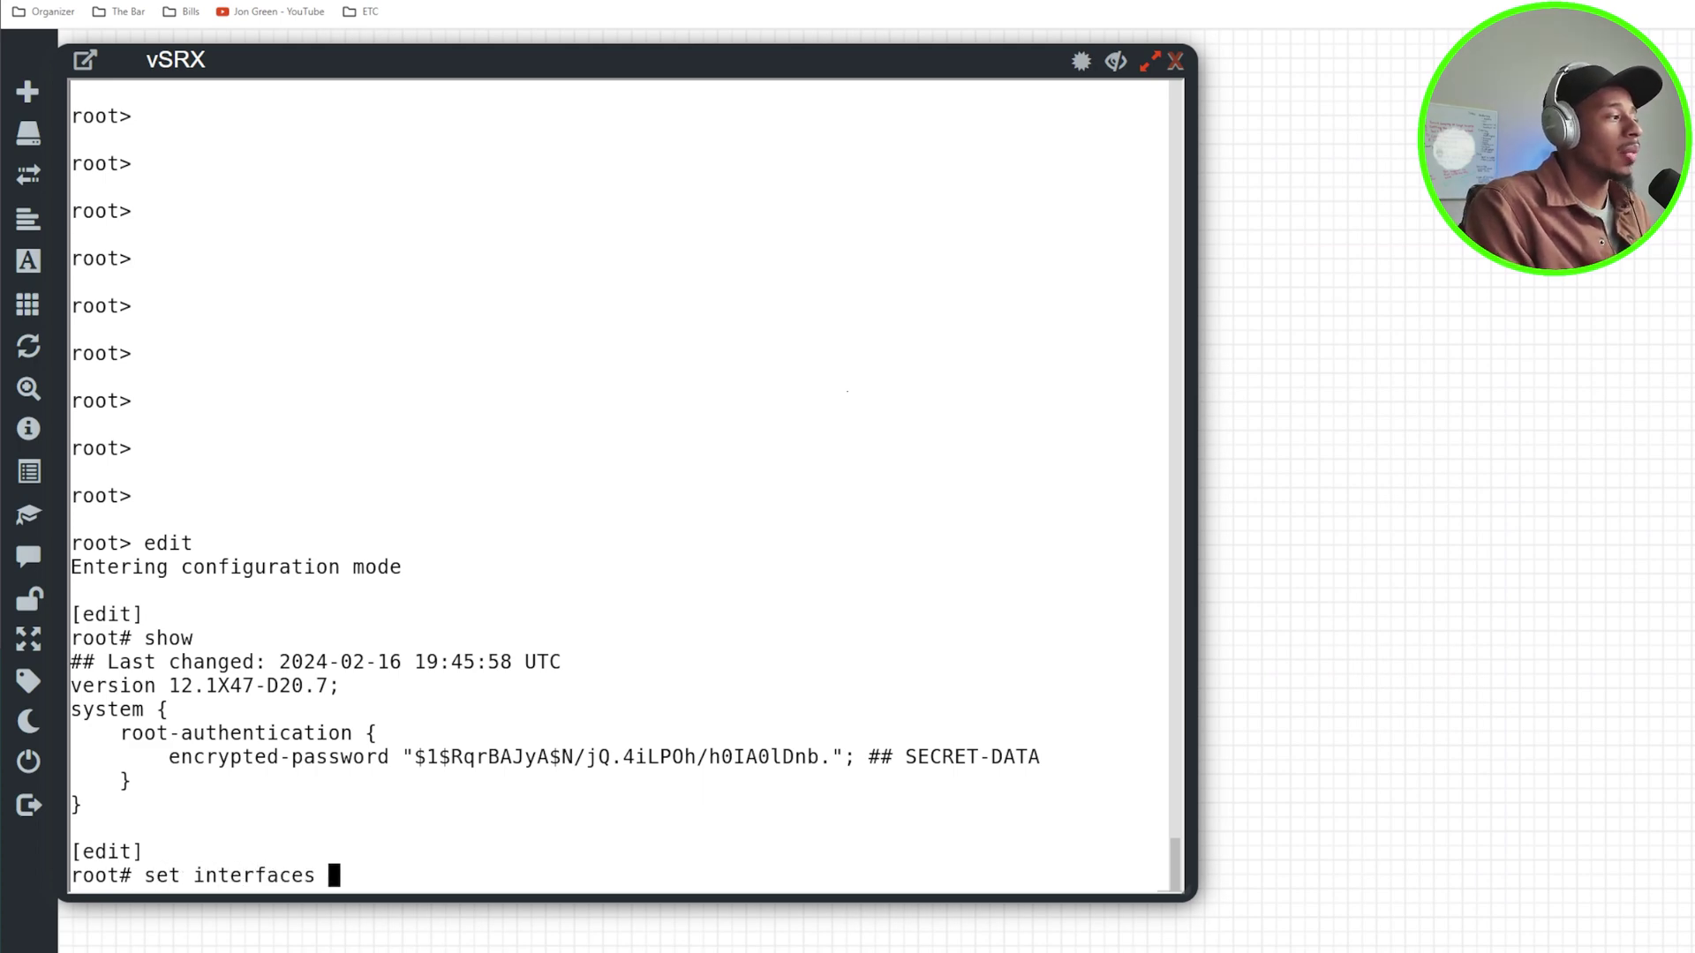
text(ge-0/0/)
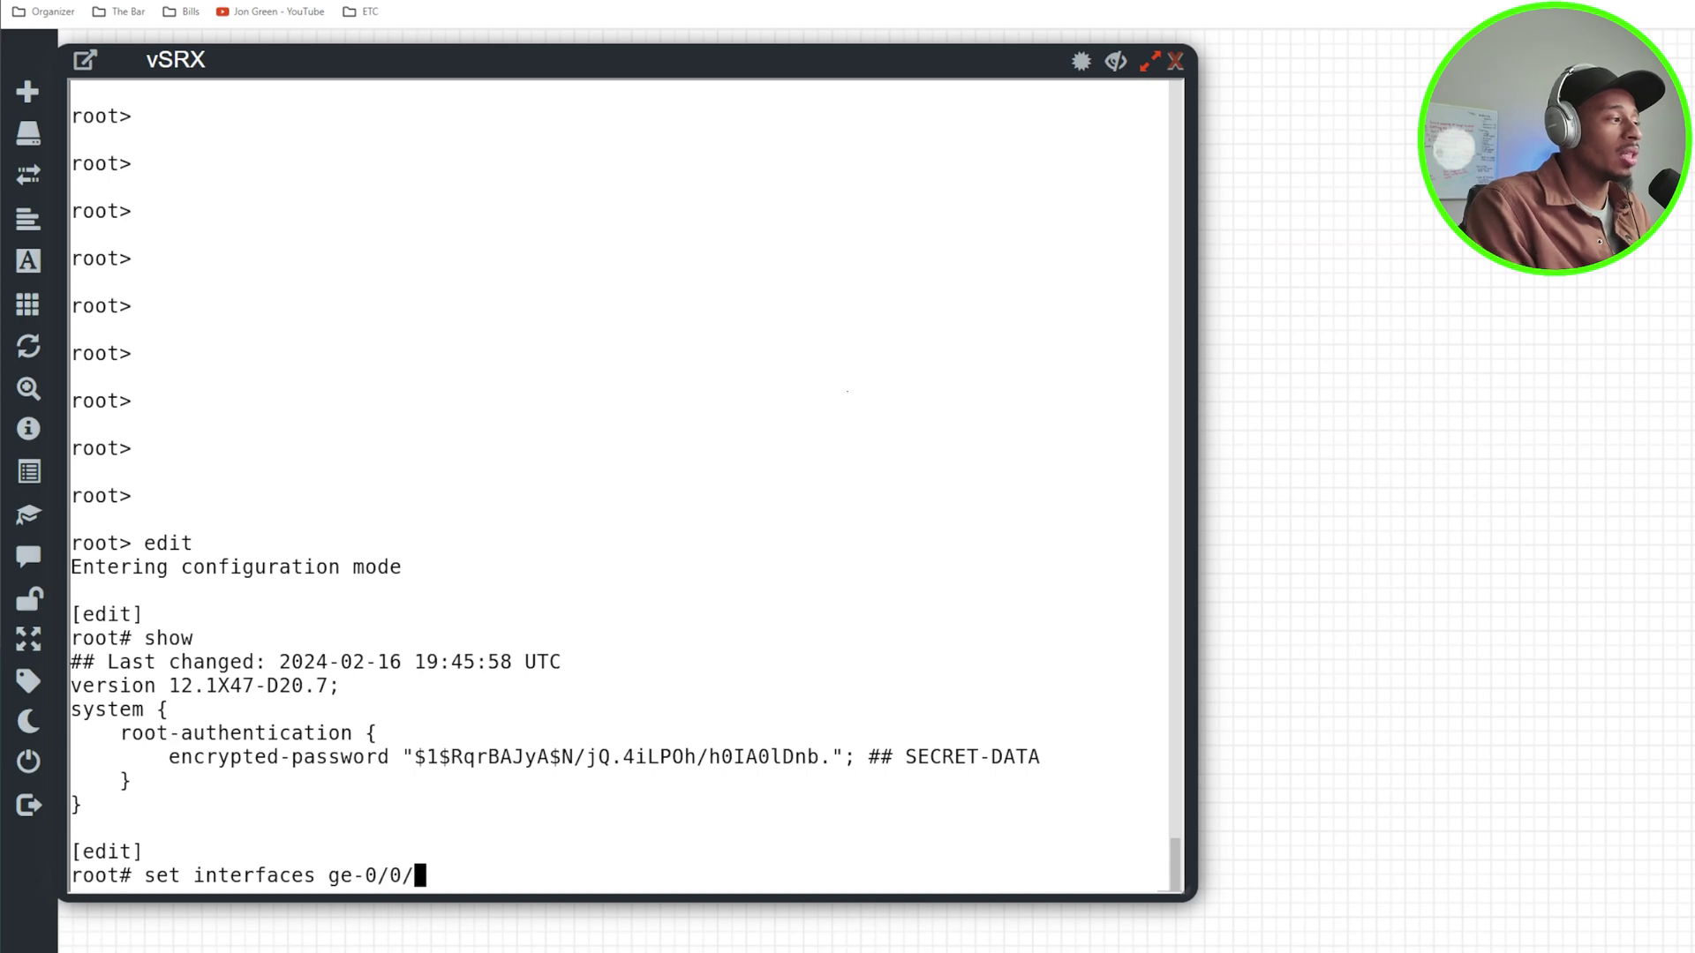
text(0 vlan-tagging)
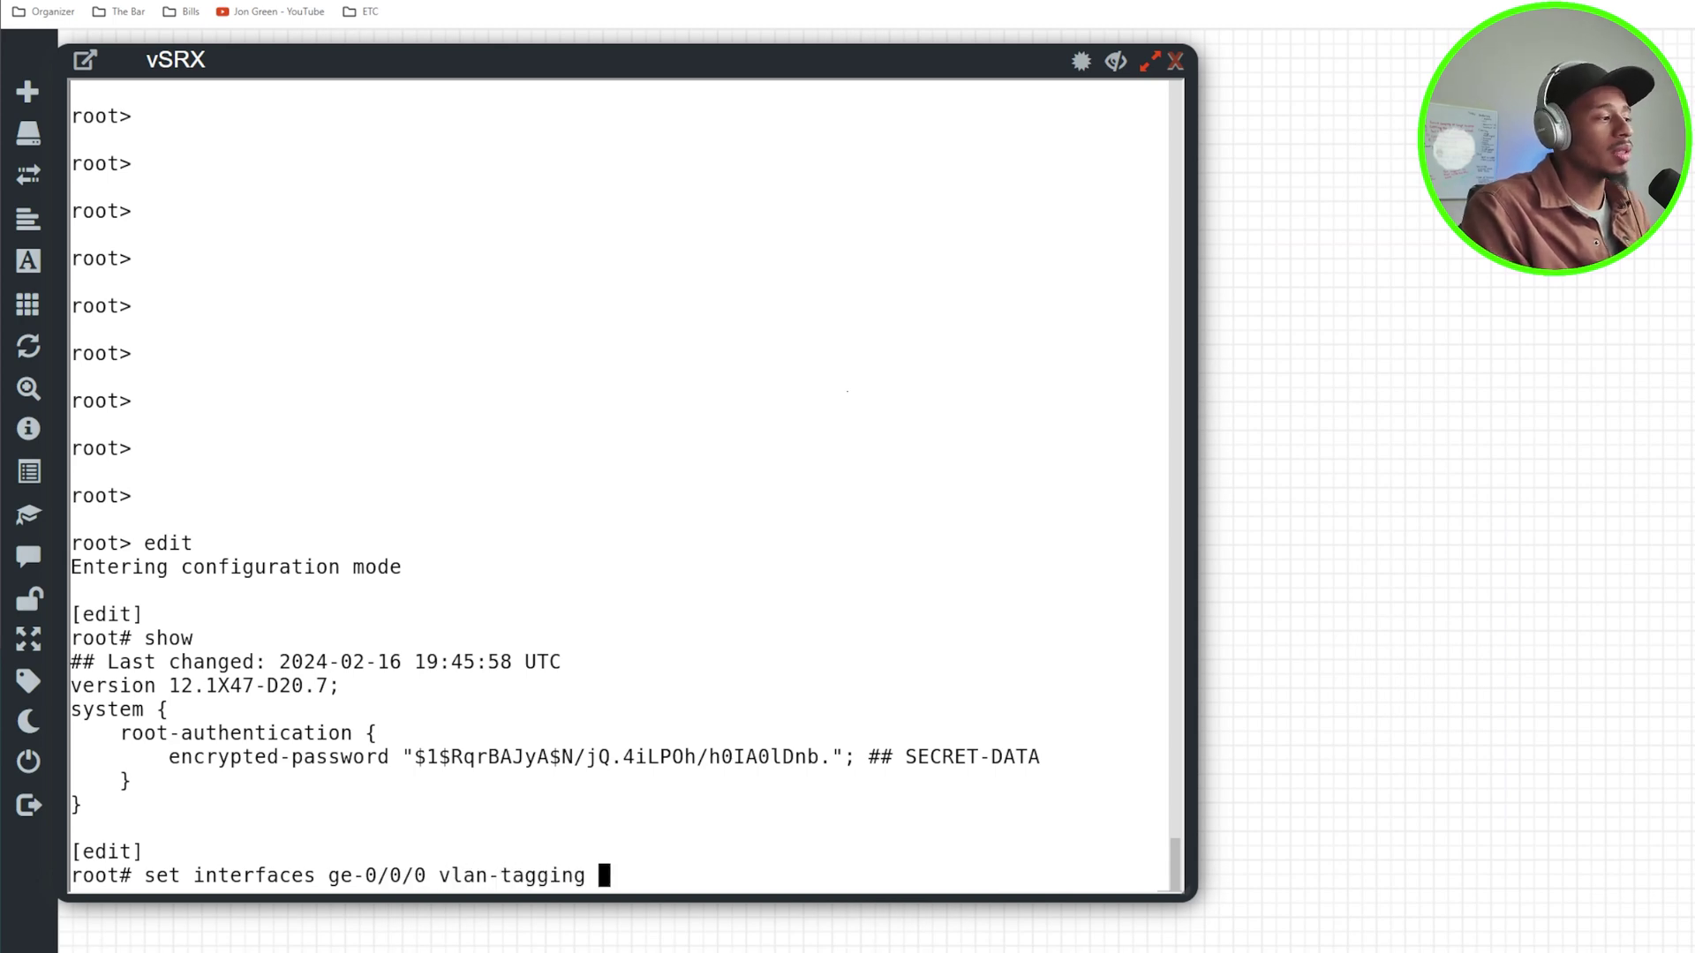
key(Return)
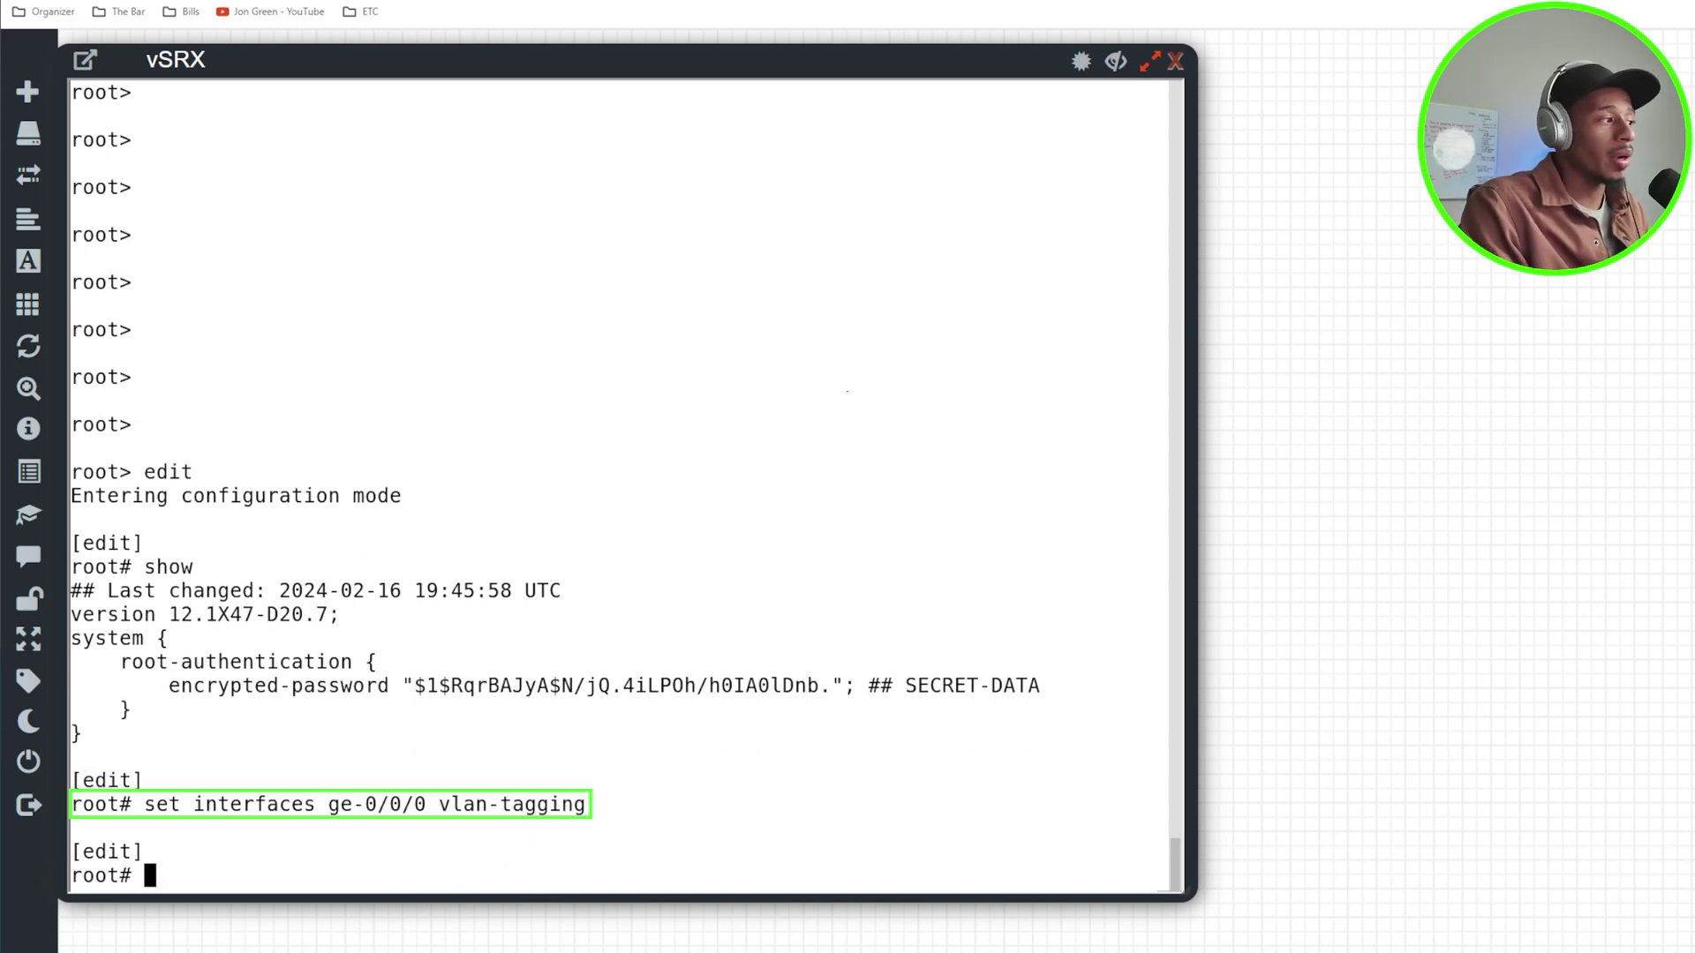
Add ge-0/0/0 unit 10 at 10.0.1.1/24 and unit 20 at 10.0.2.1/24.
key(Up)
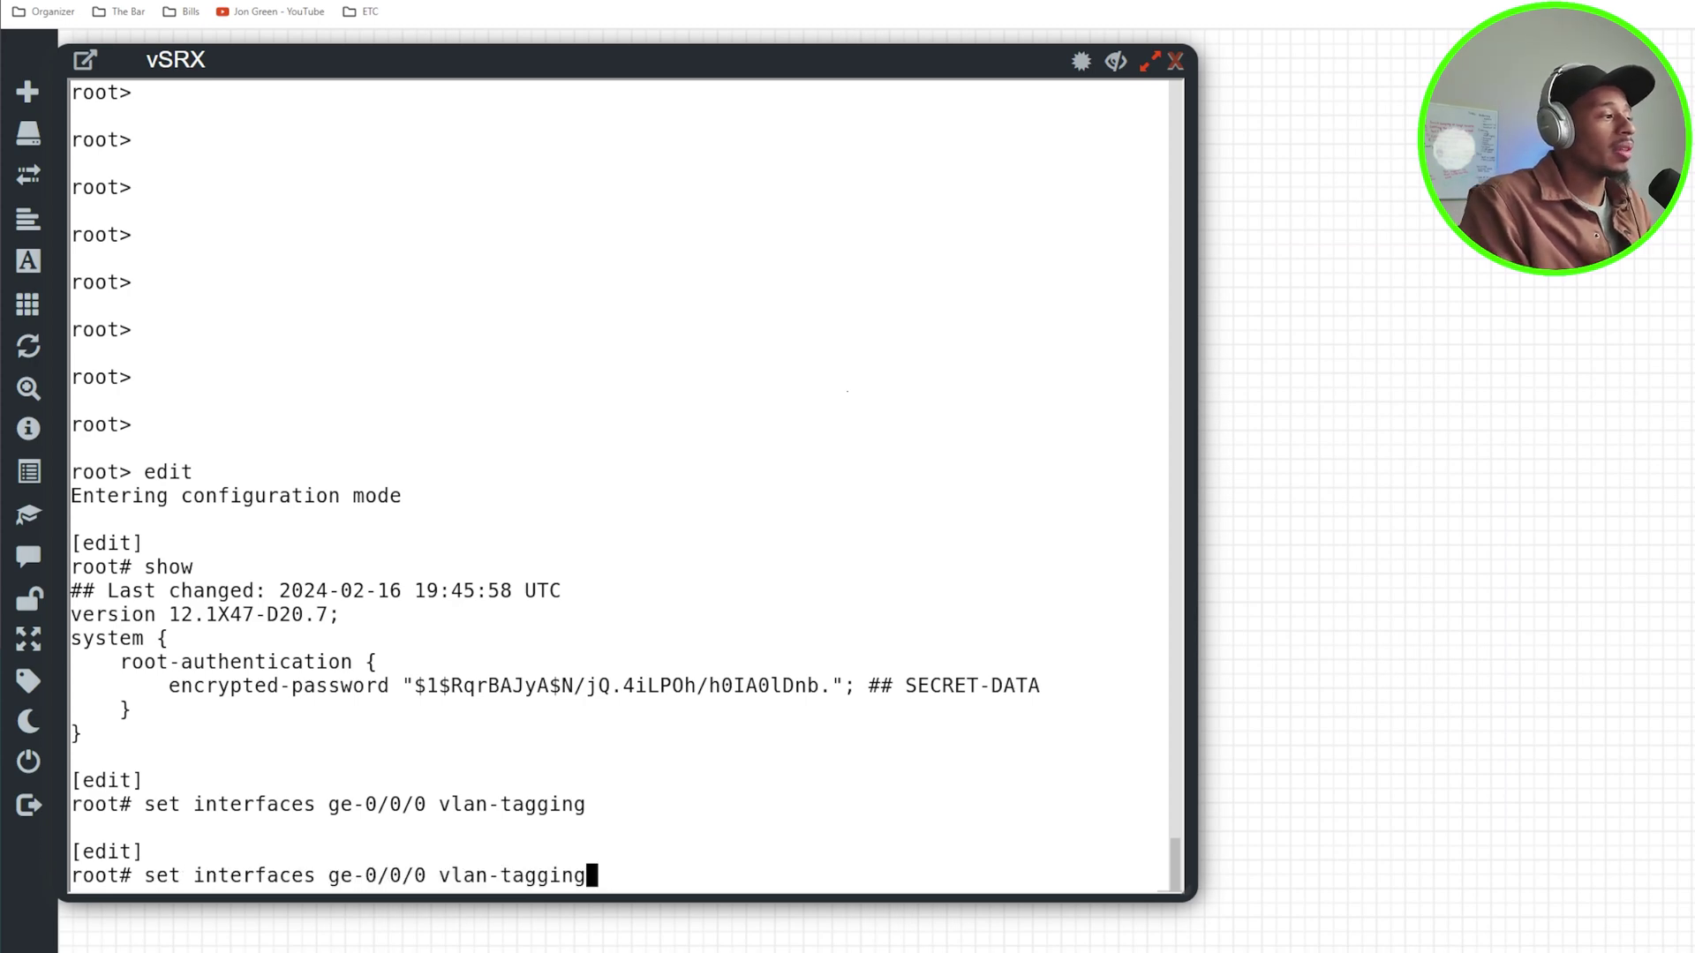
key(BackSpace)
key(BackSpace)
key(BackSpace)
key(BackSpace)
key(BackSpace)
key(BackSpace)
key(BackSpace)
key(BackSpace)
text(.1)
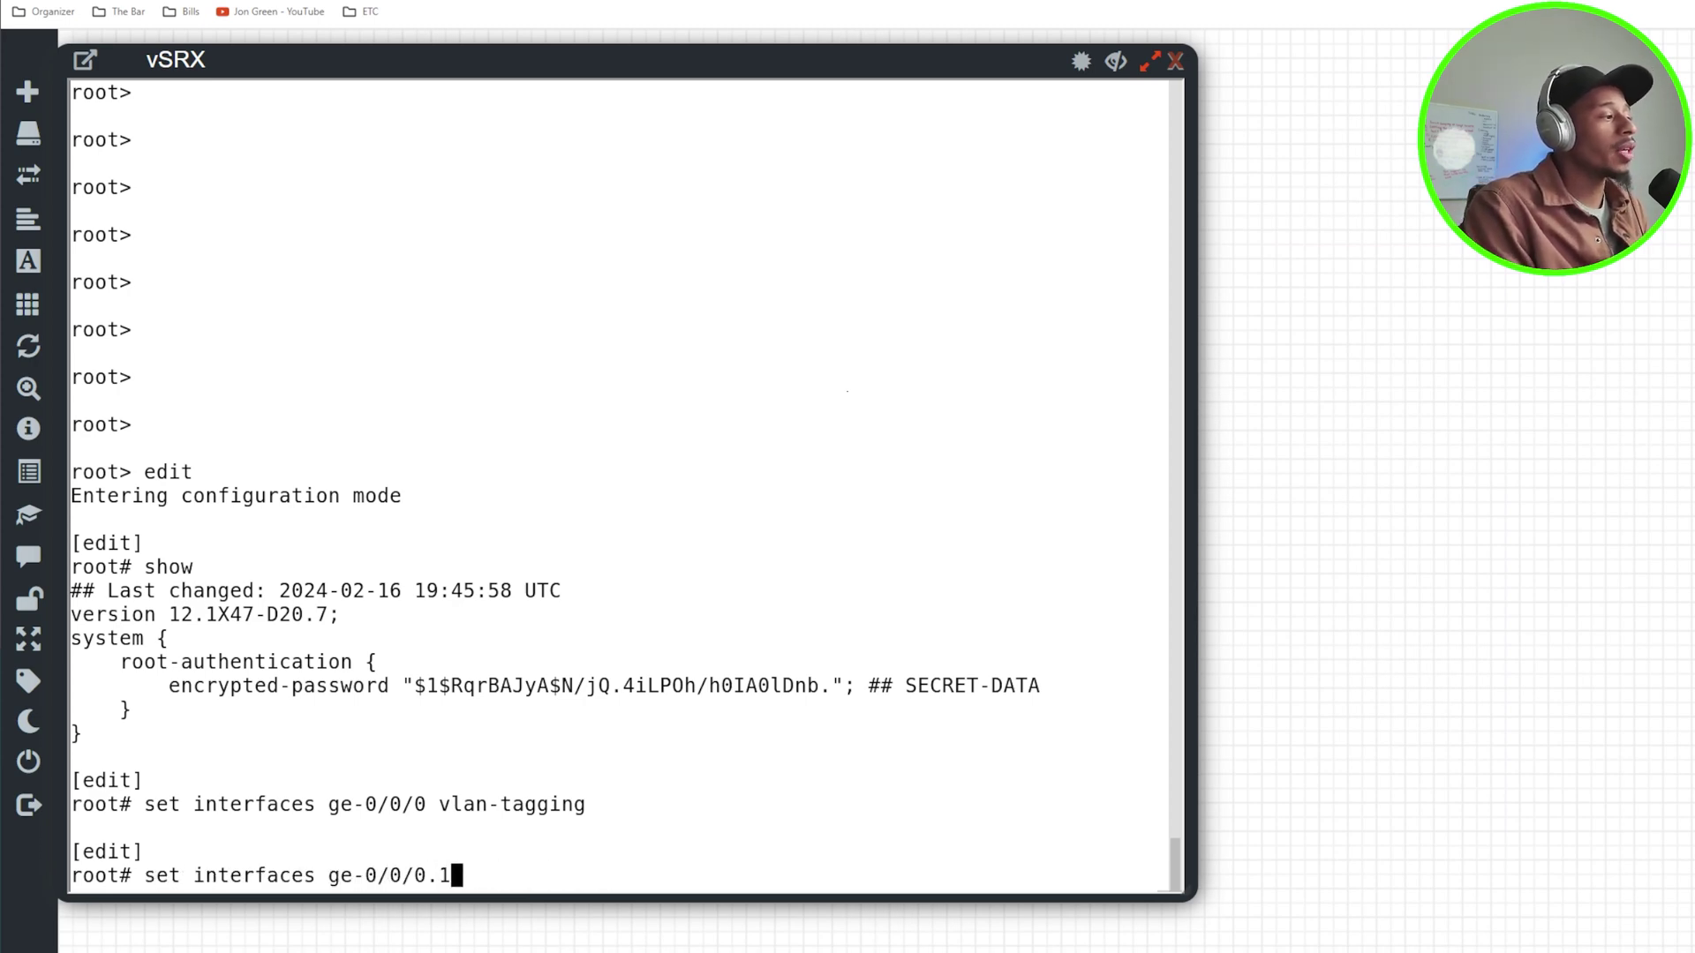
text(0 vlan)
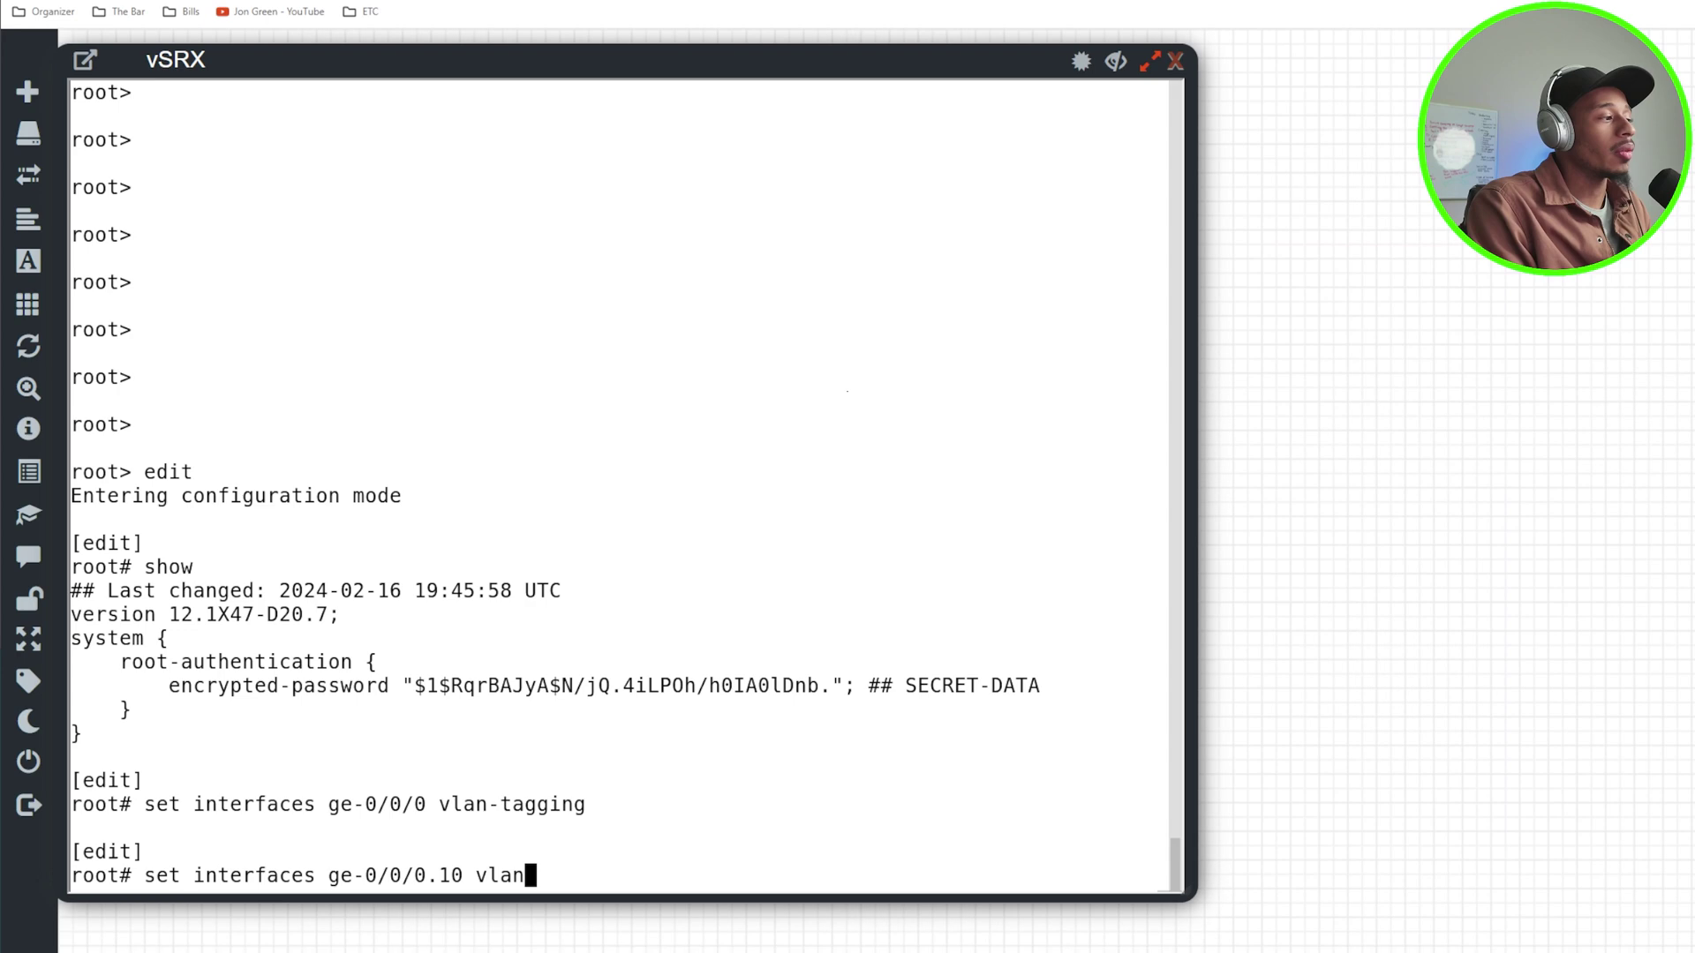
text(-id 10 )
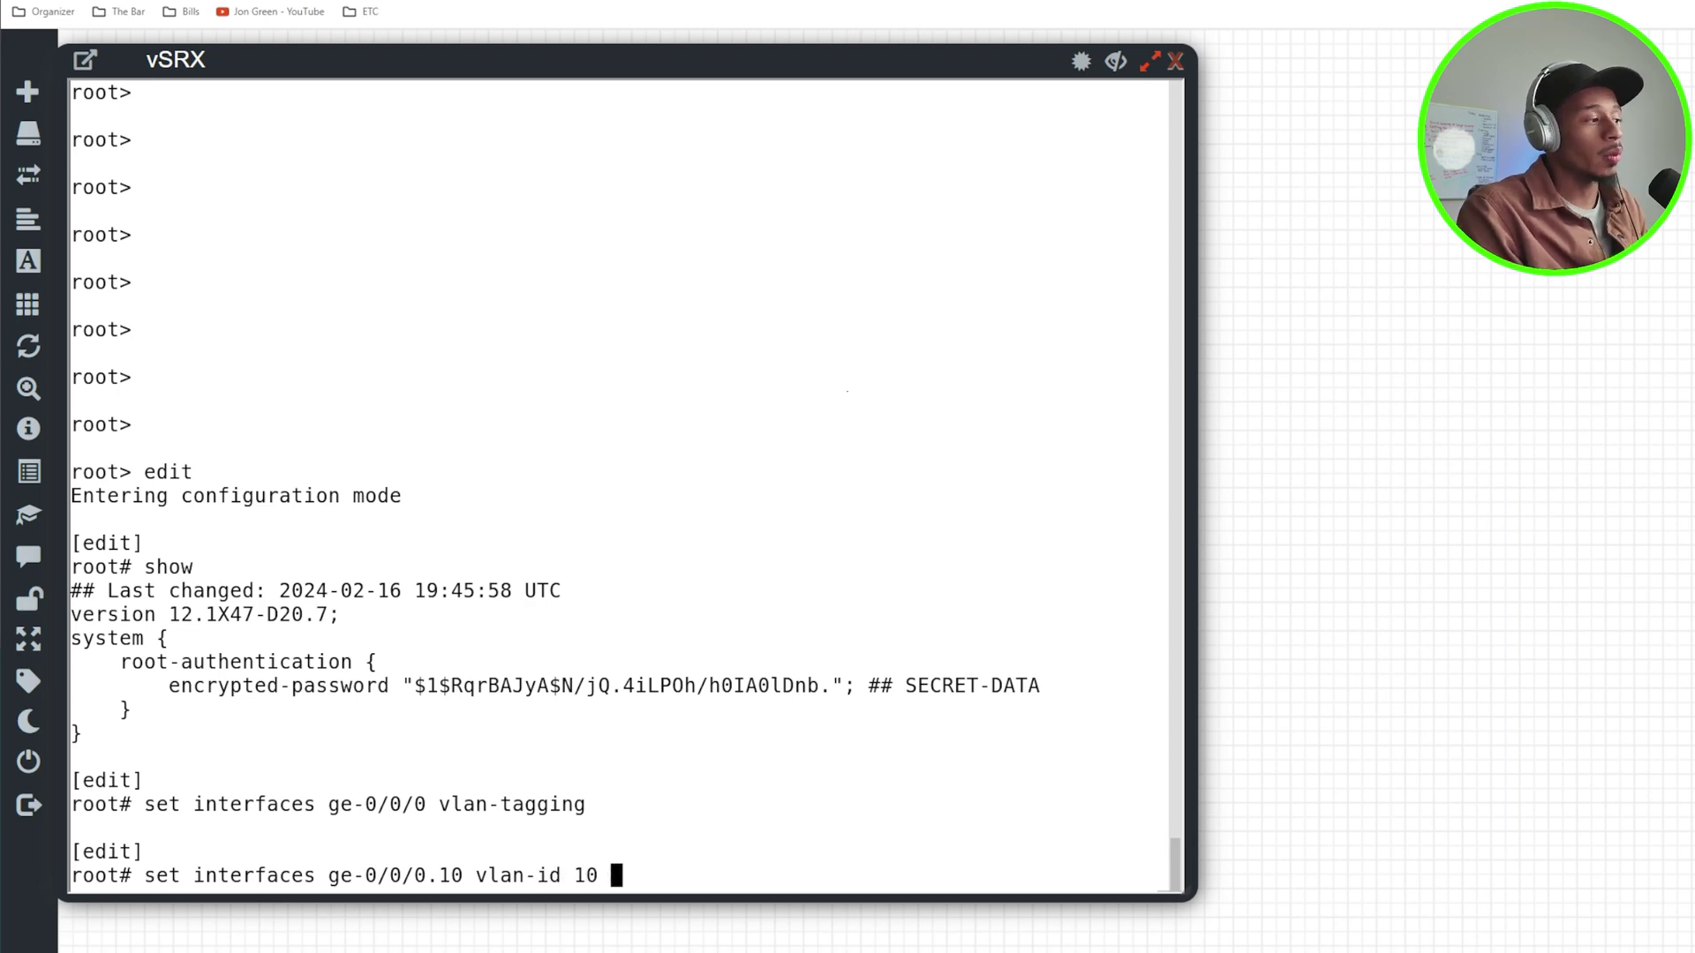
text(family )
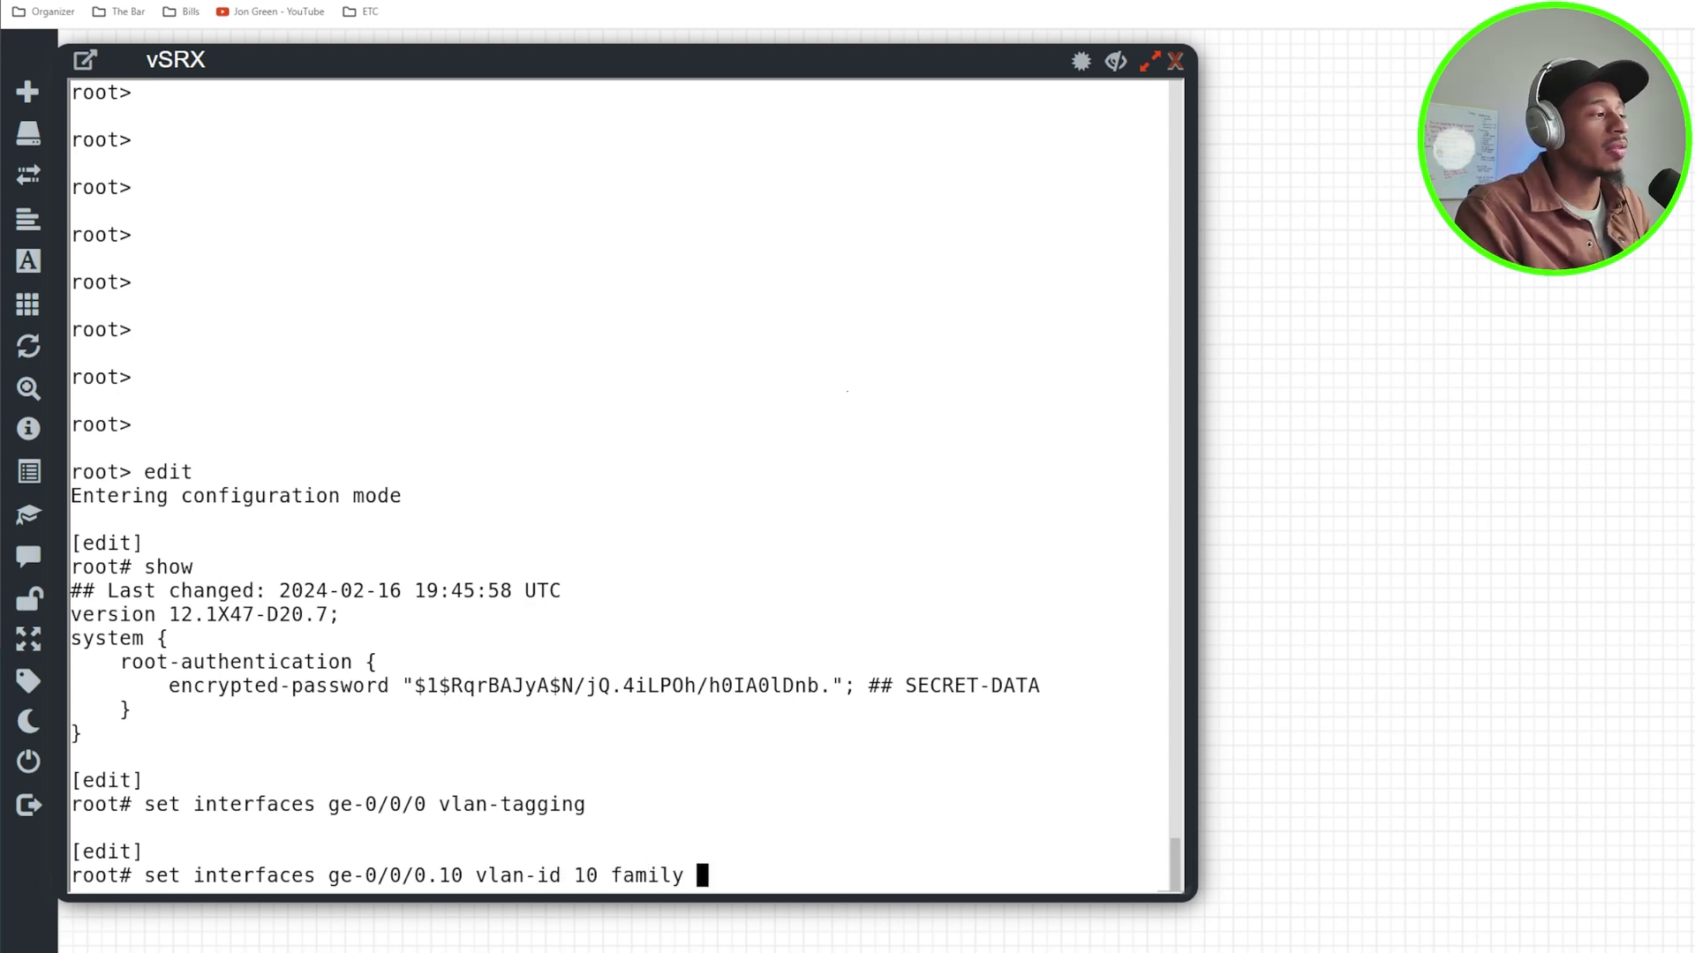
text(inet address )
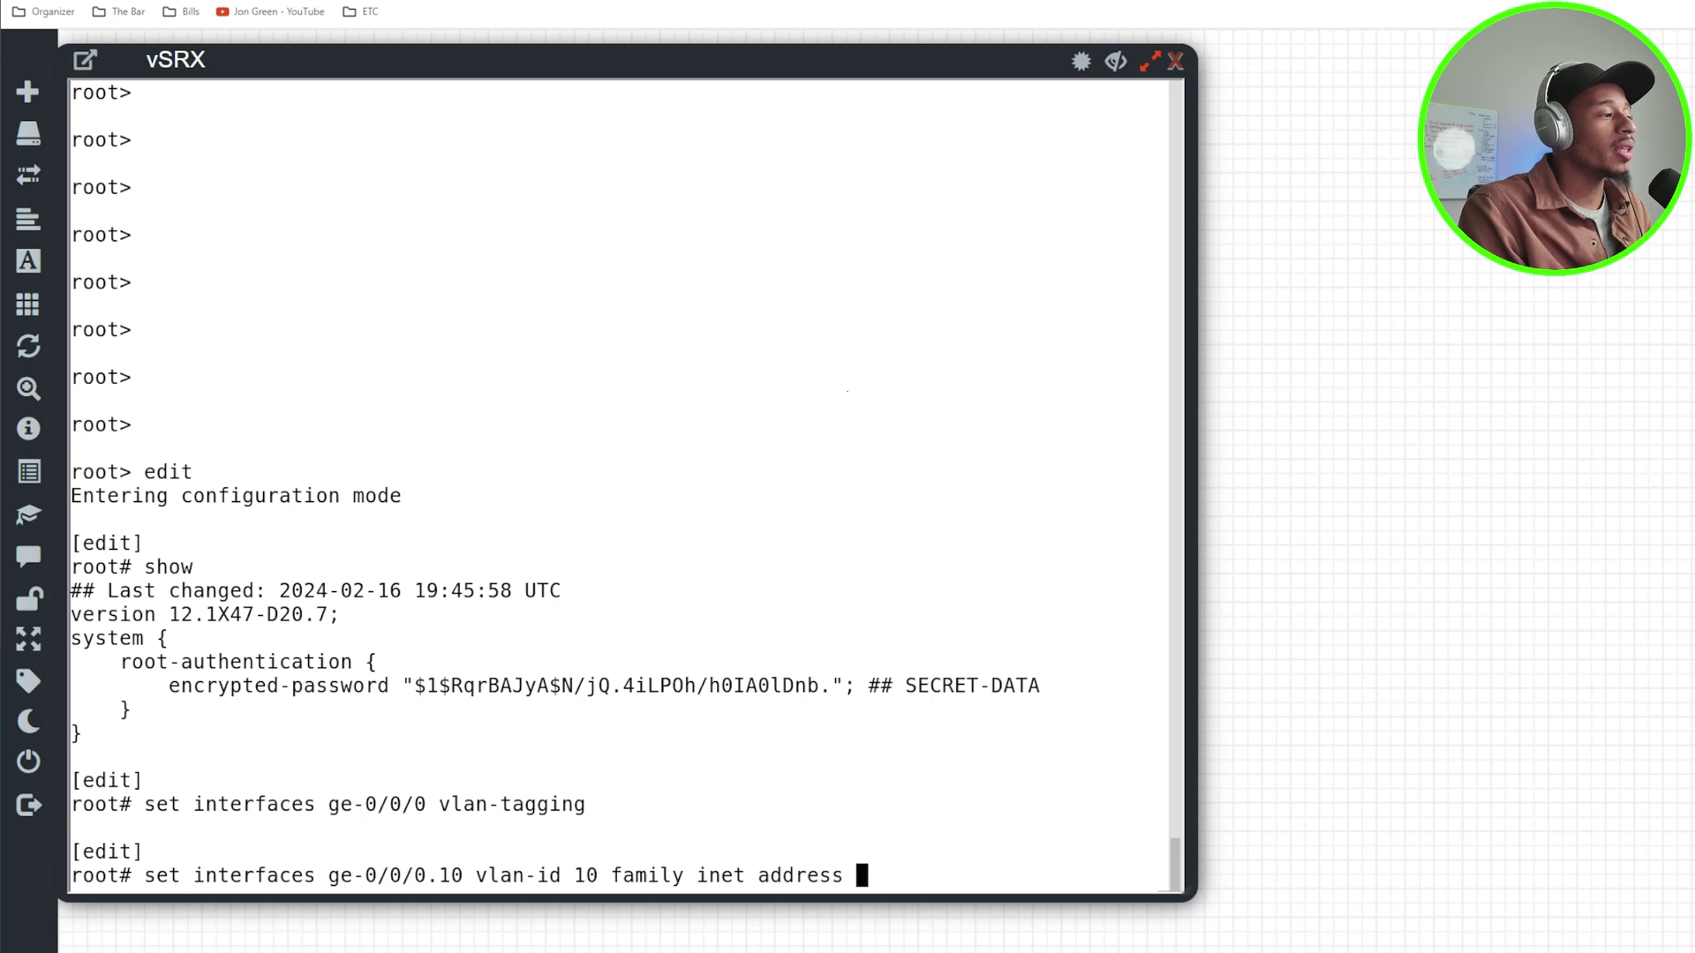
text(10.0.1.1/2)
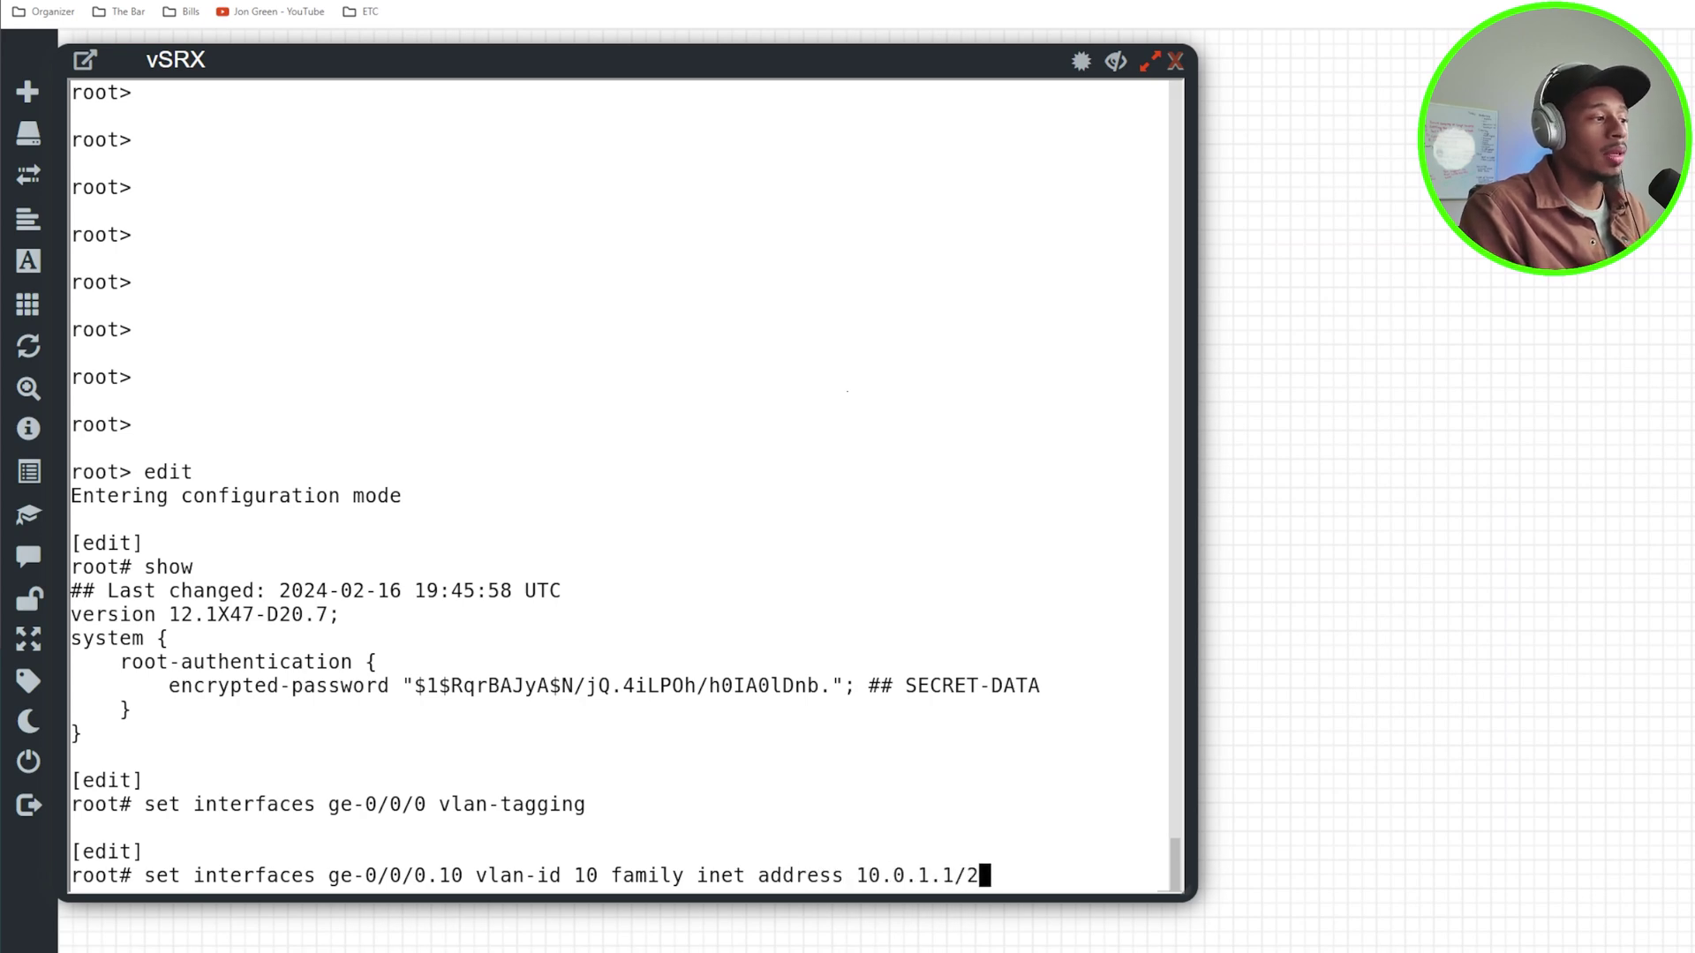
text(4)
key(Return)
text(se)
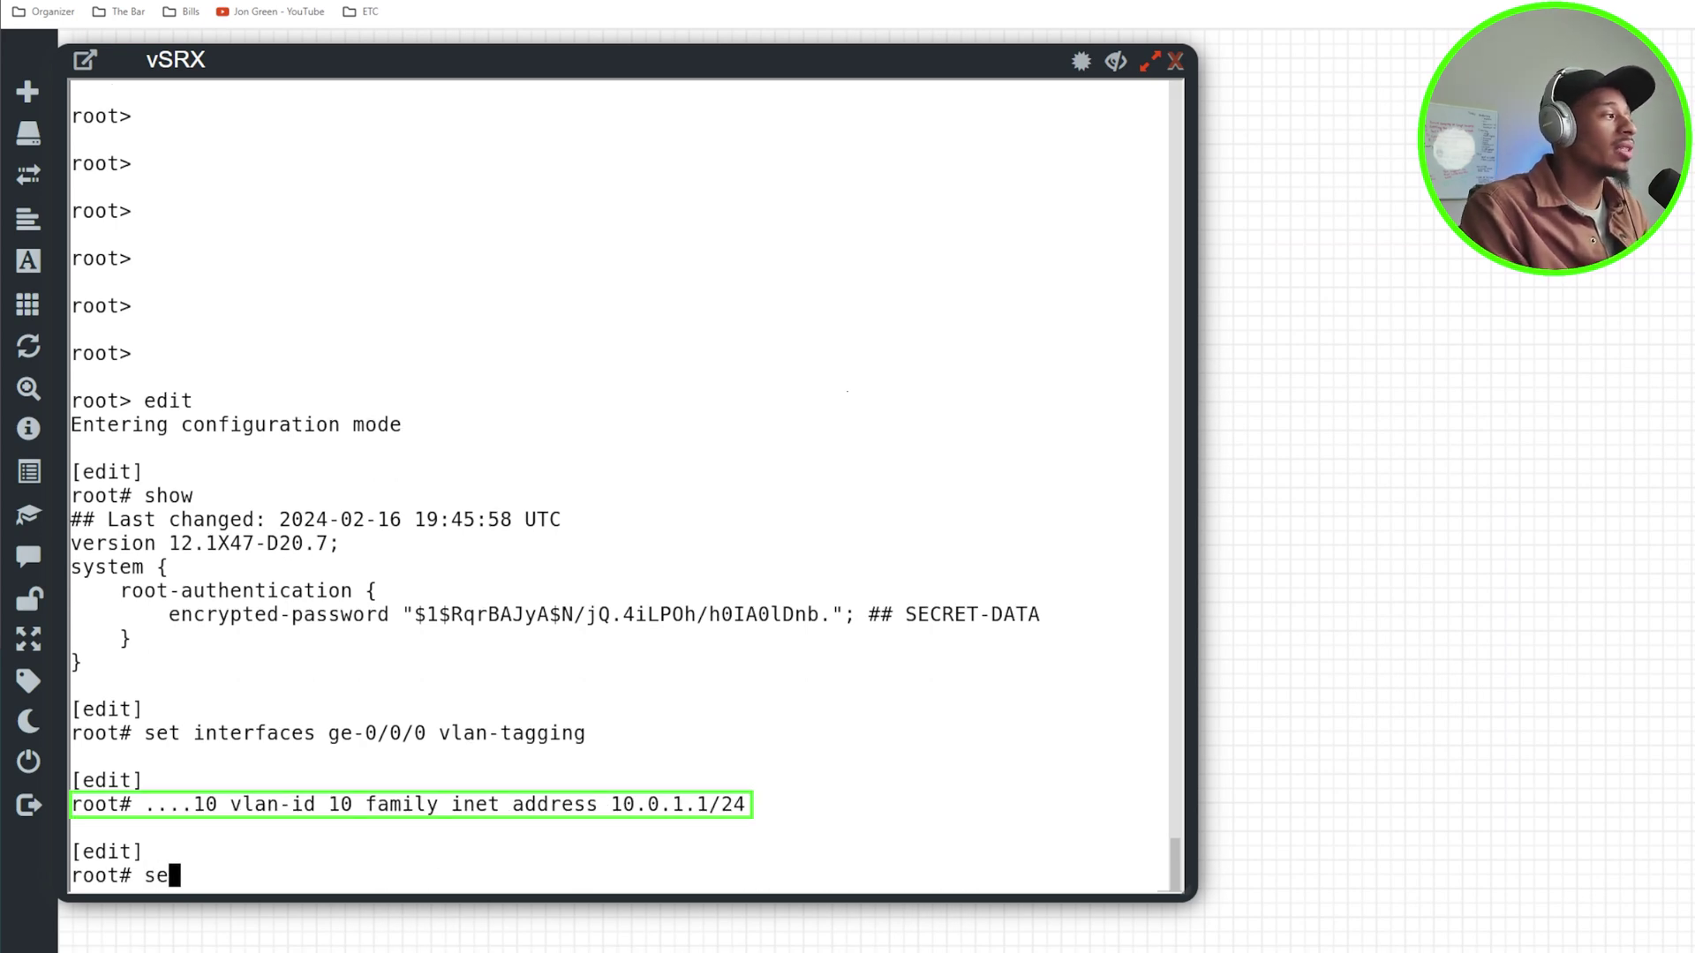
text(t interfaces )
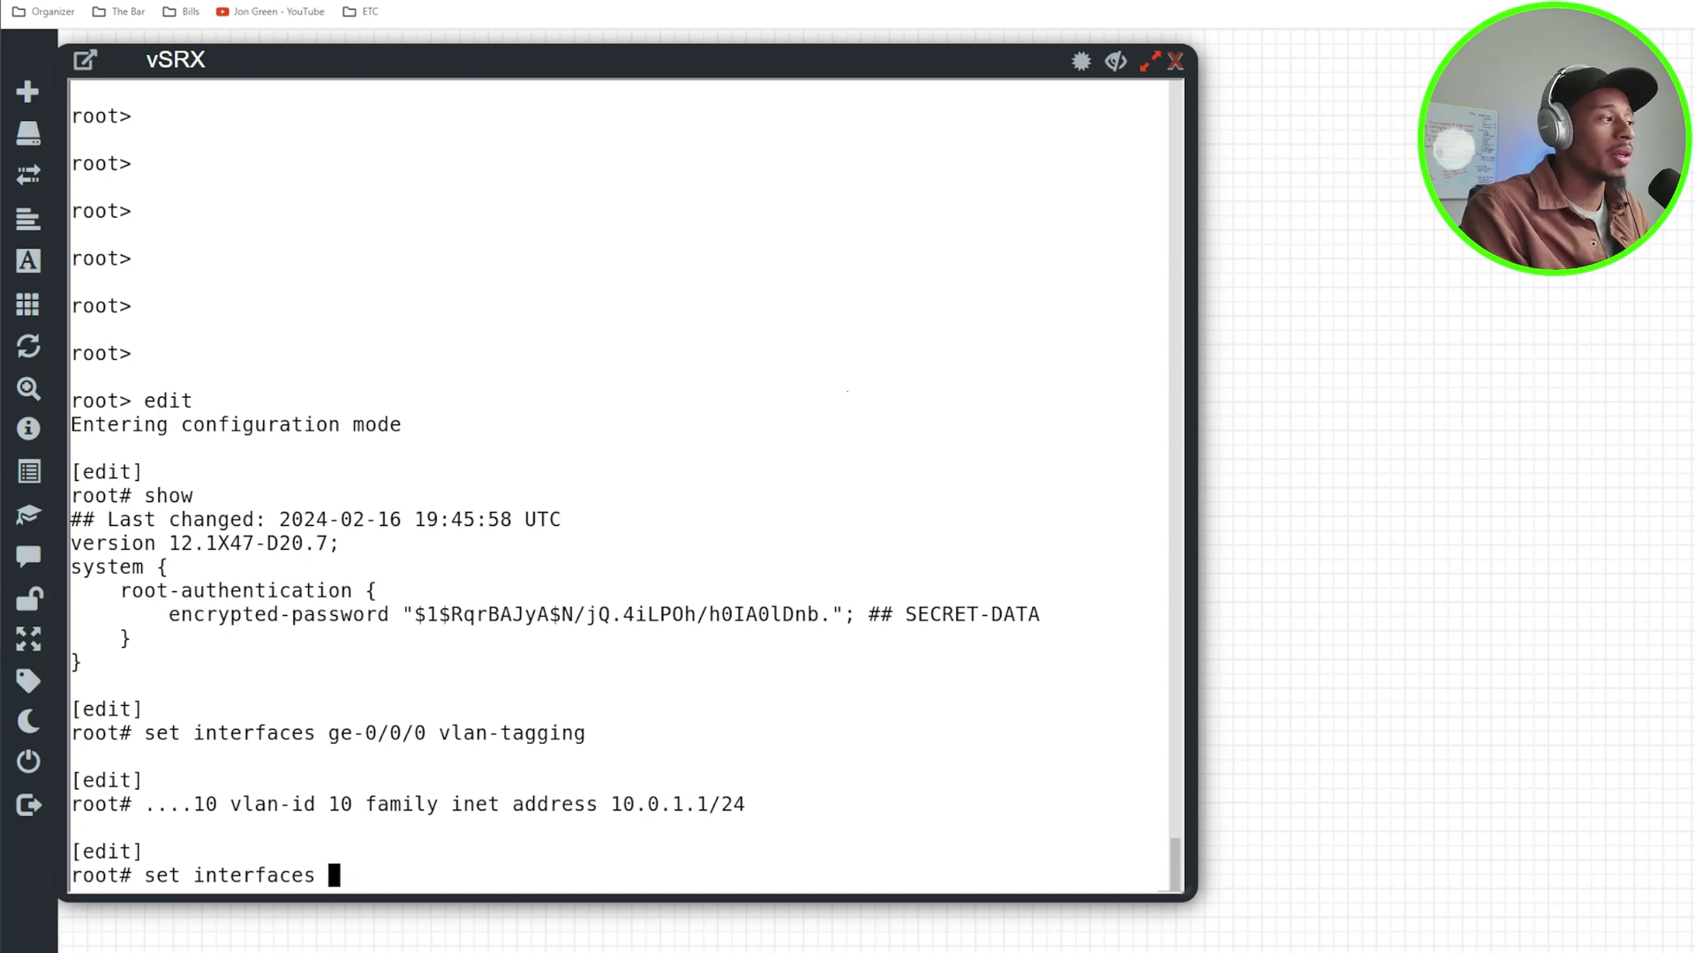
text(ge-0)
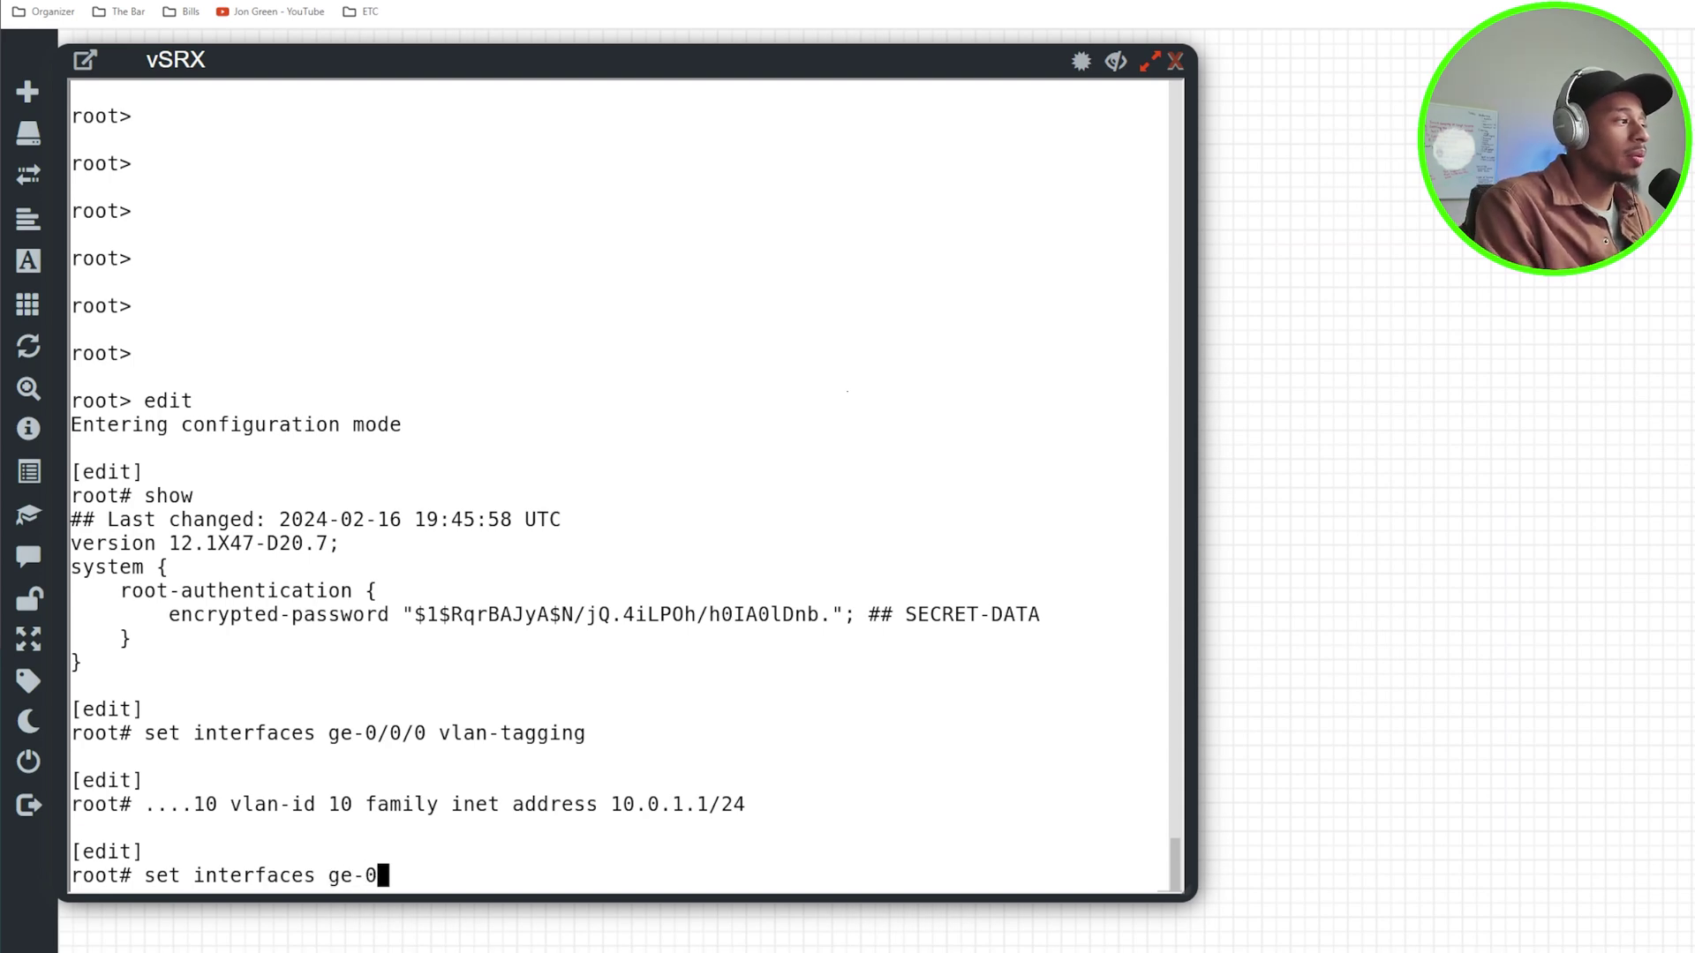
text(/0/0.)
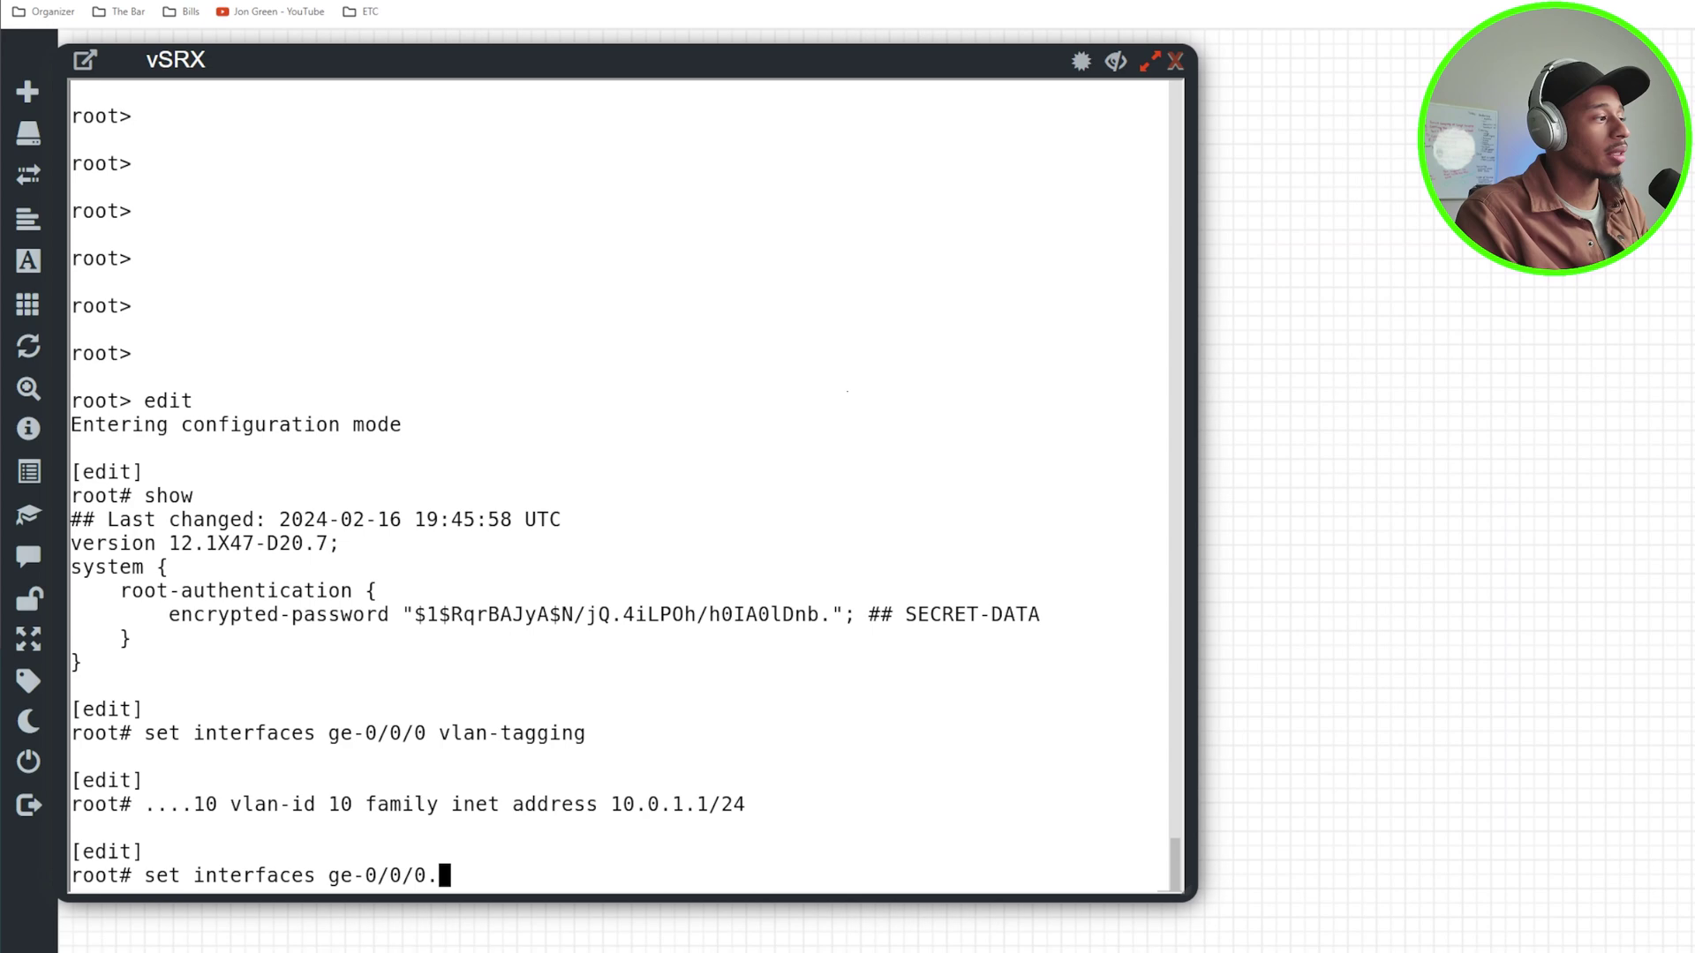
text(20 vlan-id 2)
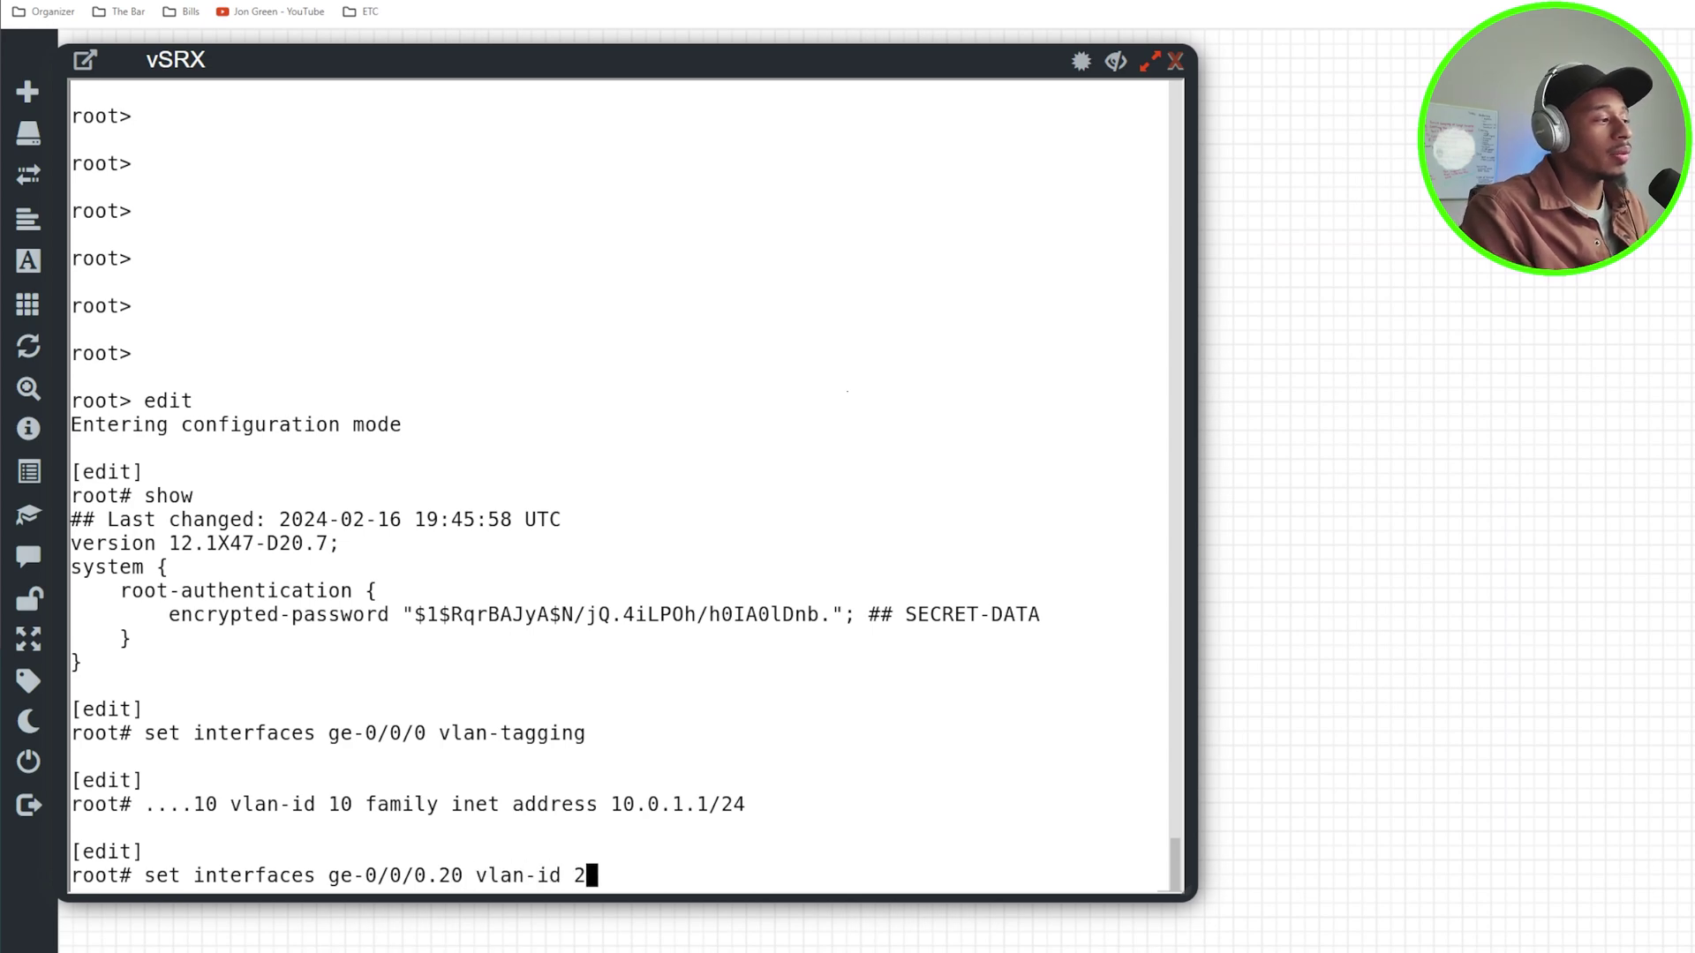
text(0 family )
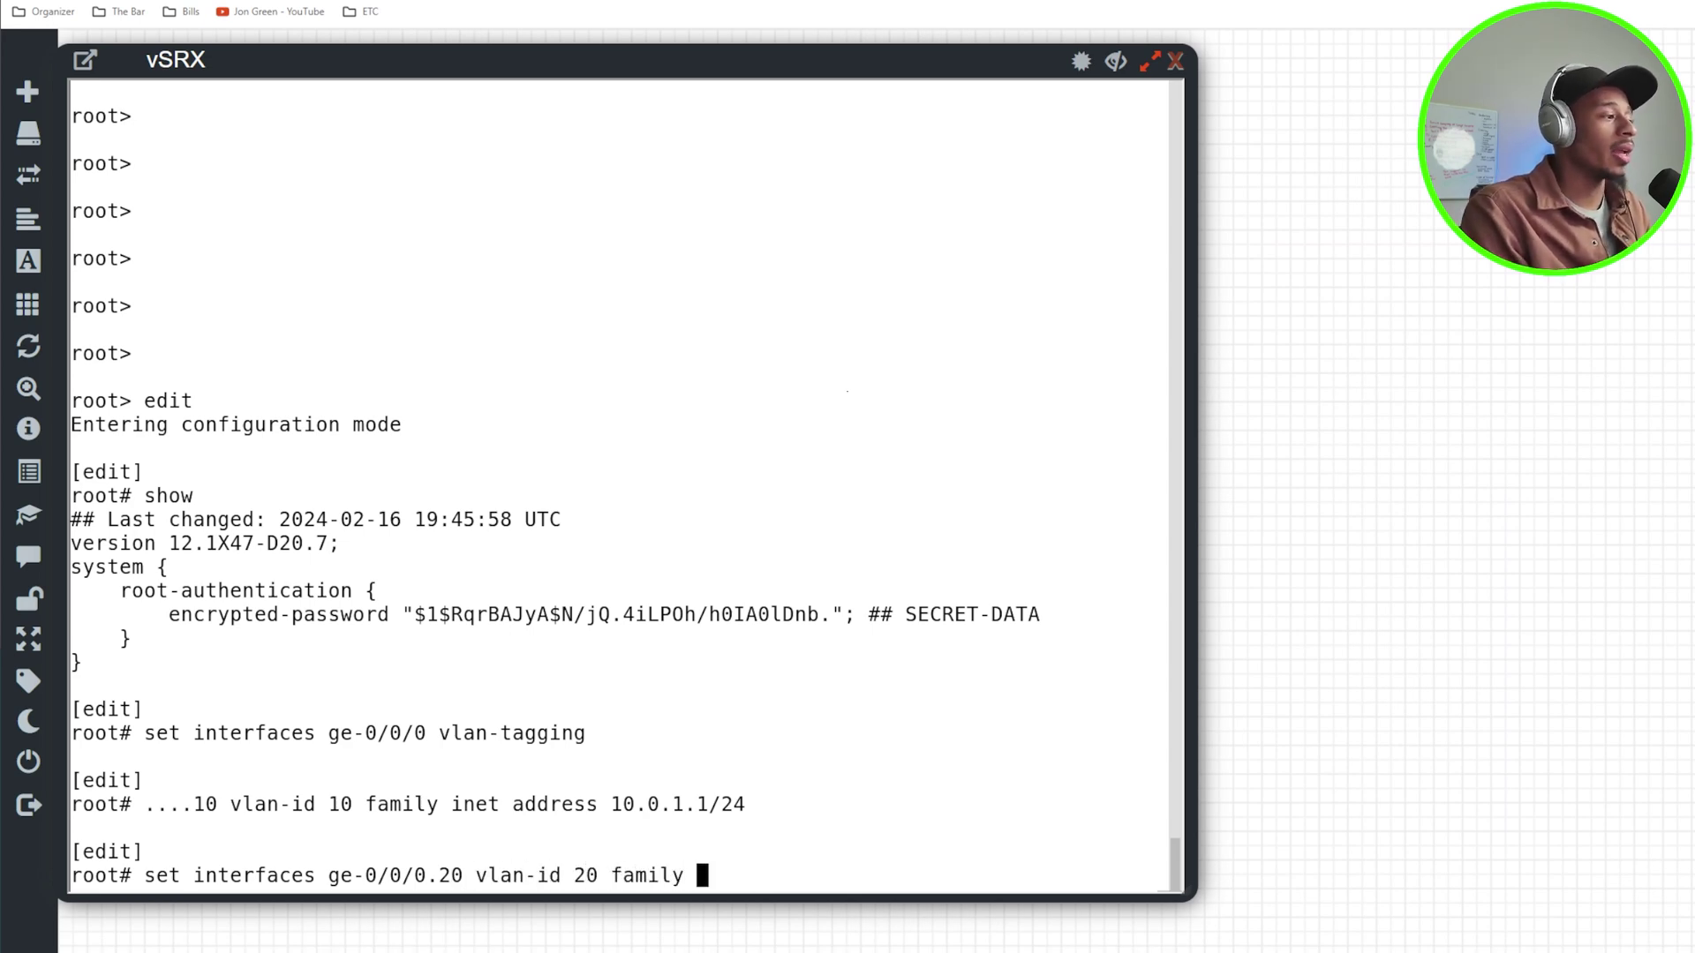
text(inet address )
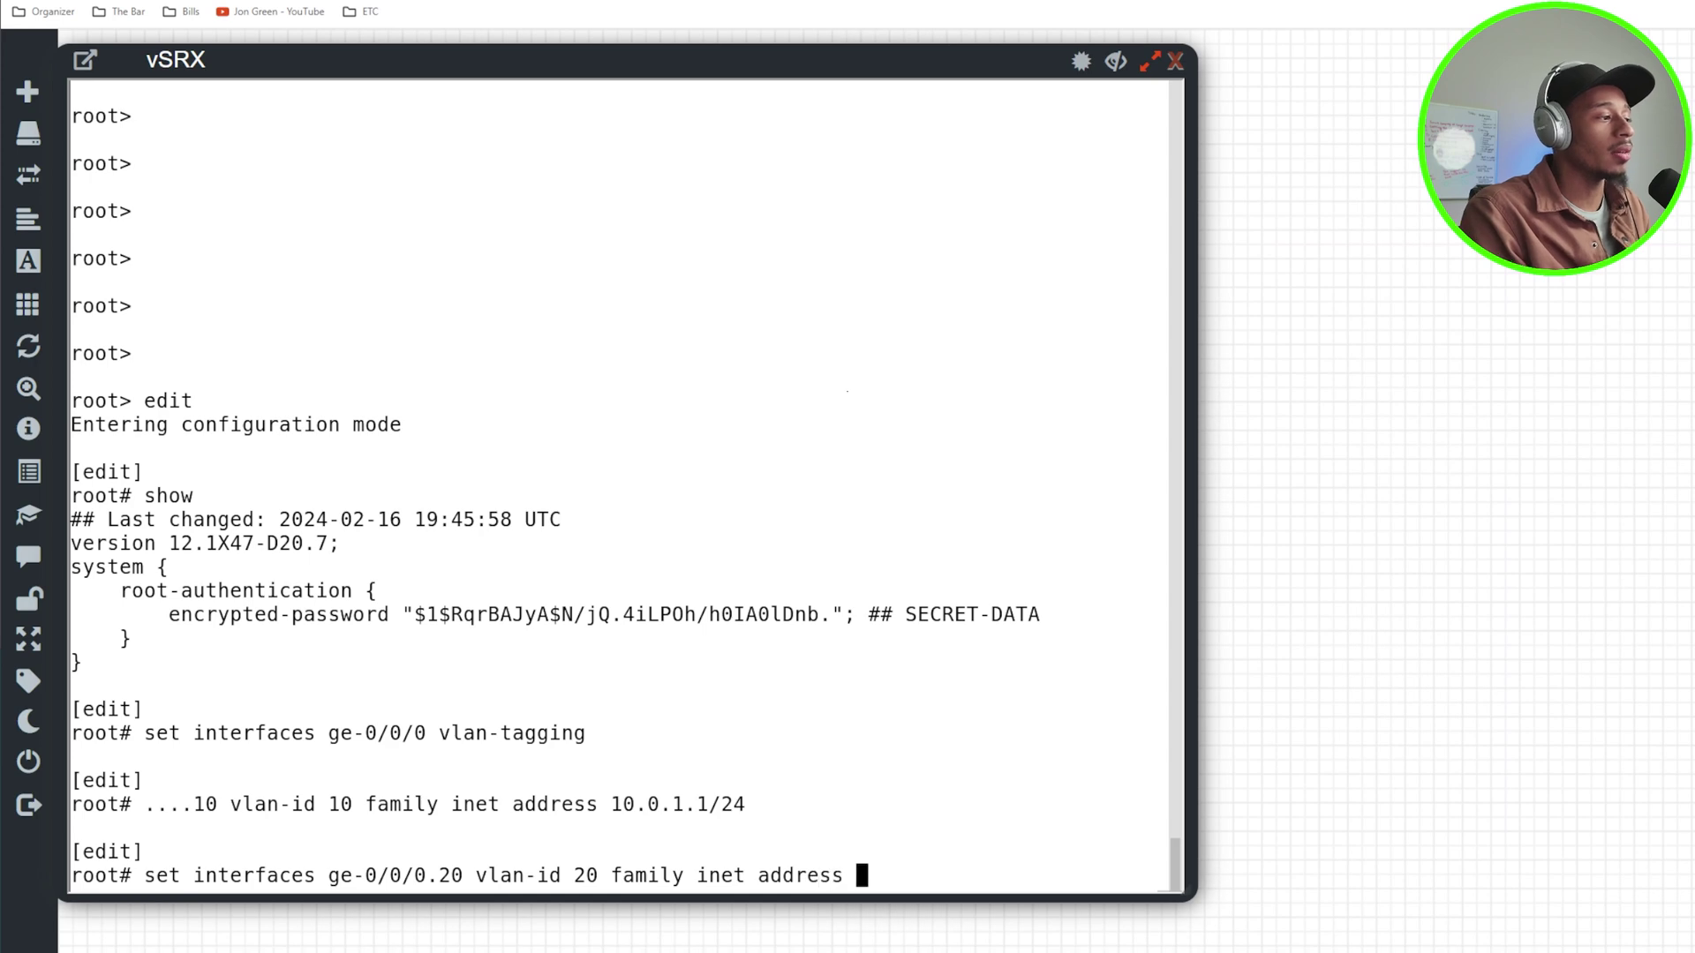
text(10.0.2.1/24)
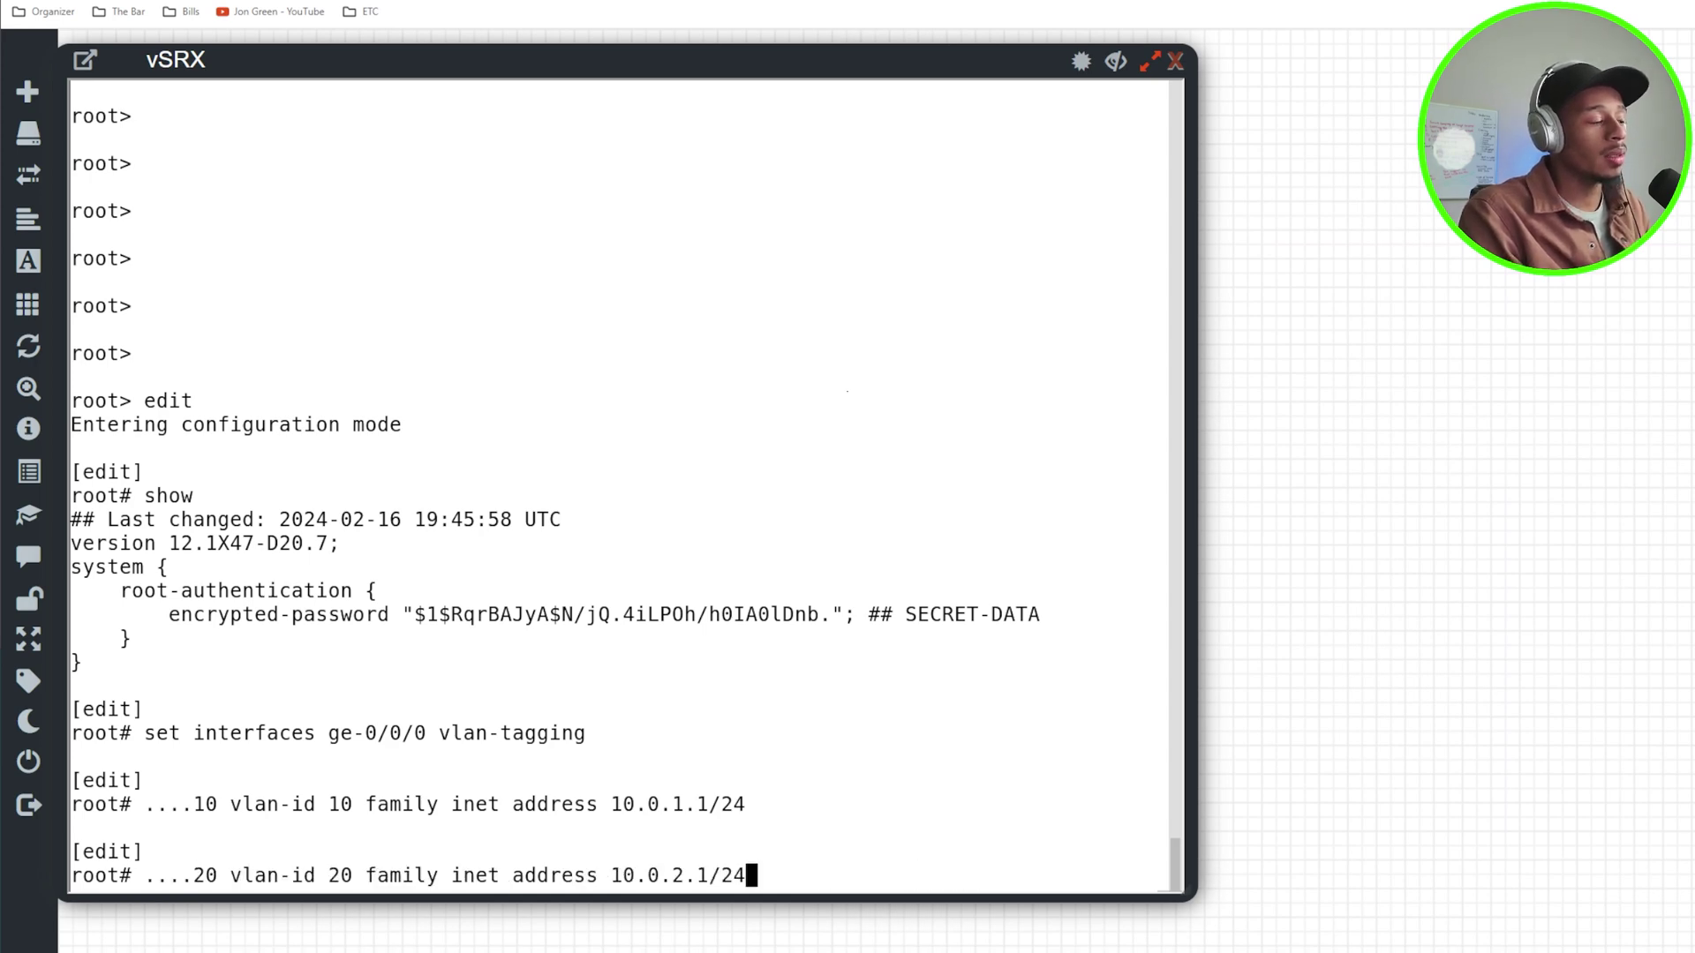
key(Return)
text(sho)
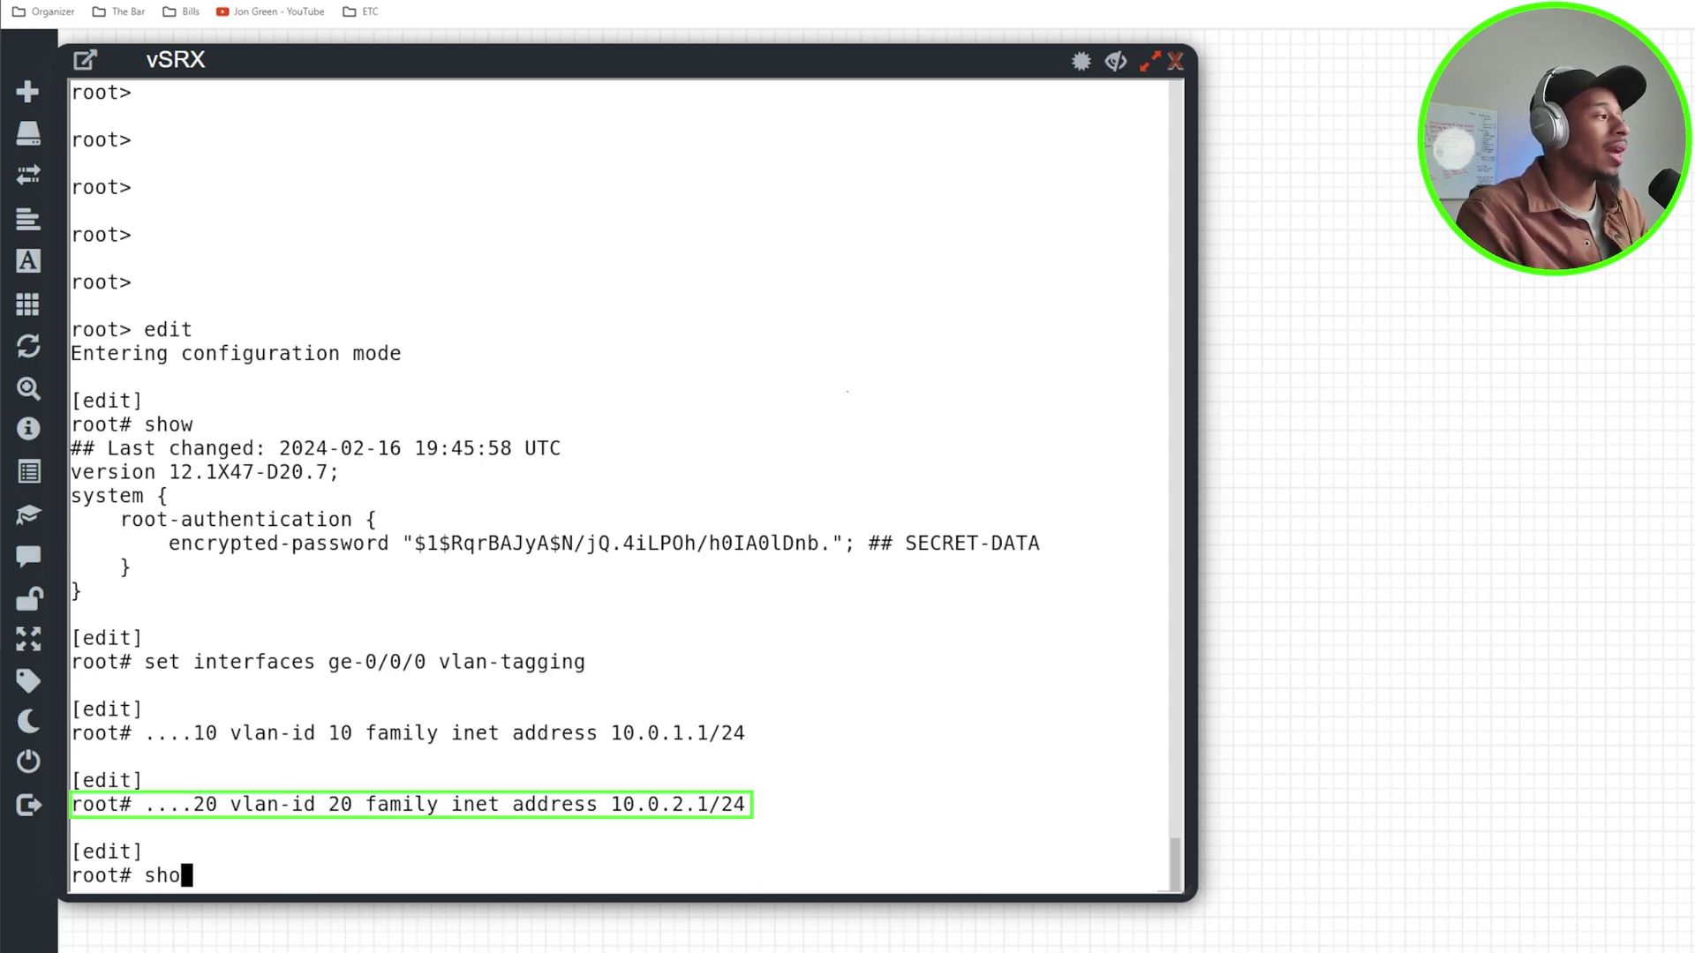
text(w)
Review the new ge-0/0/0 interface configuration and close the vSRX console.
key(Return)
key(space)
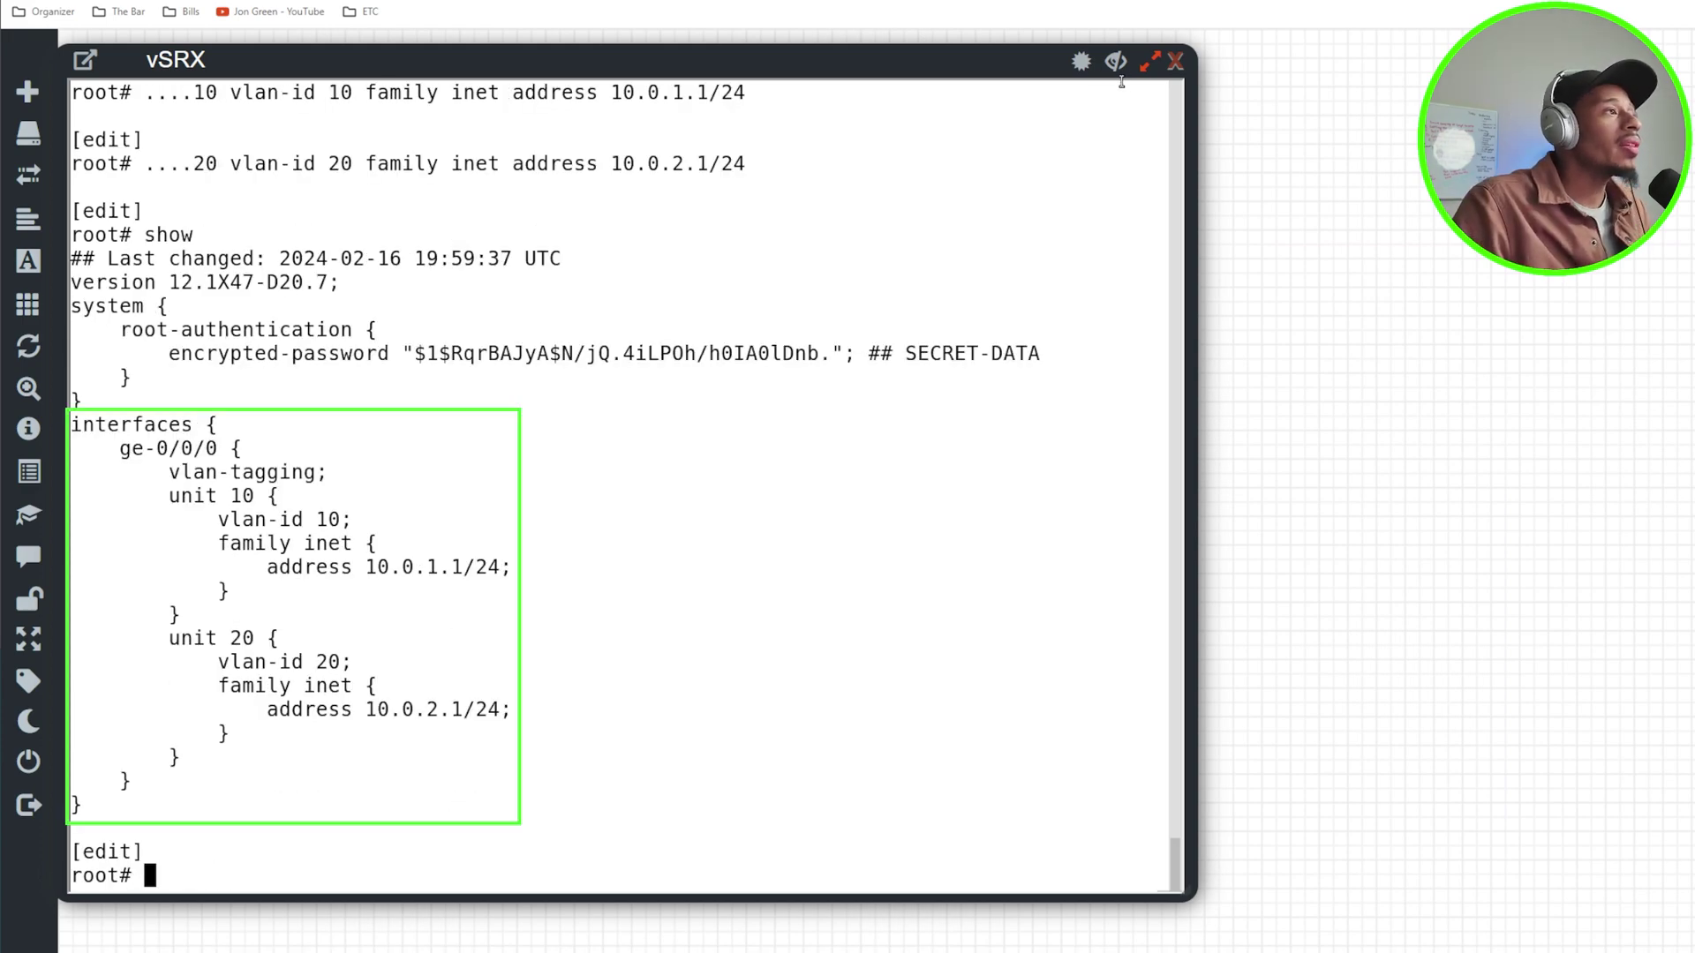
click(1175, 61)
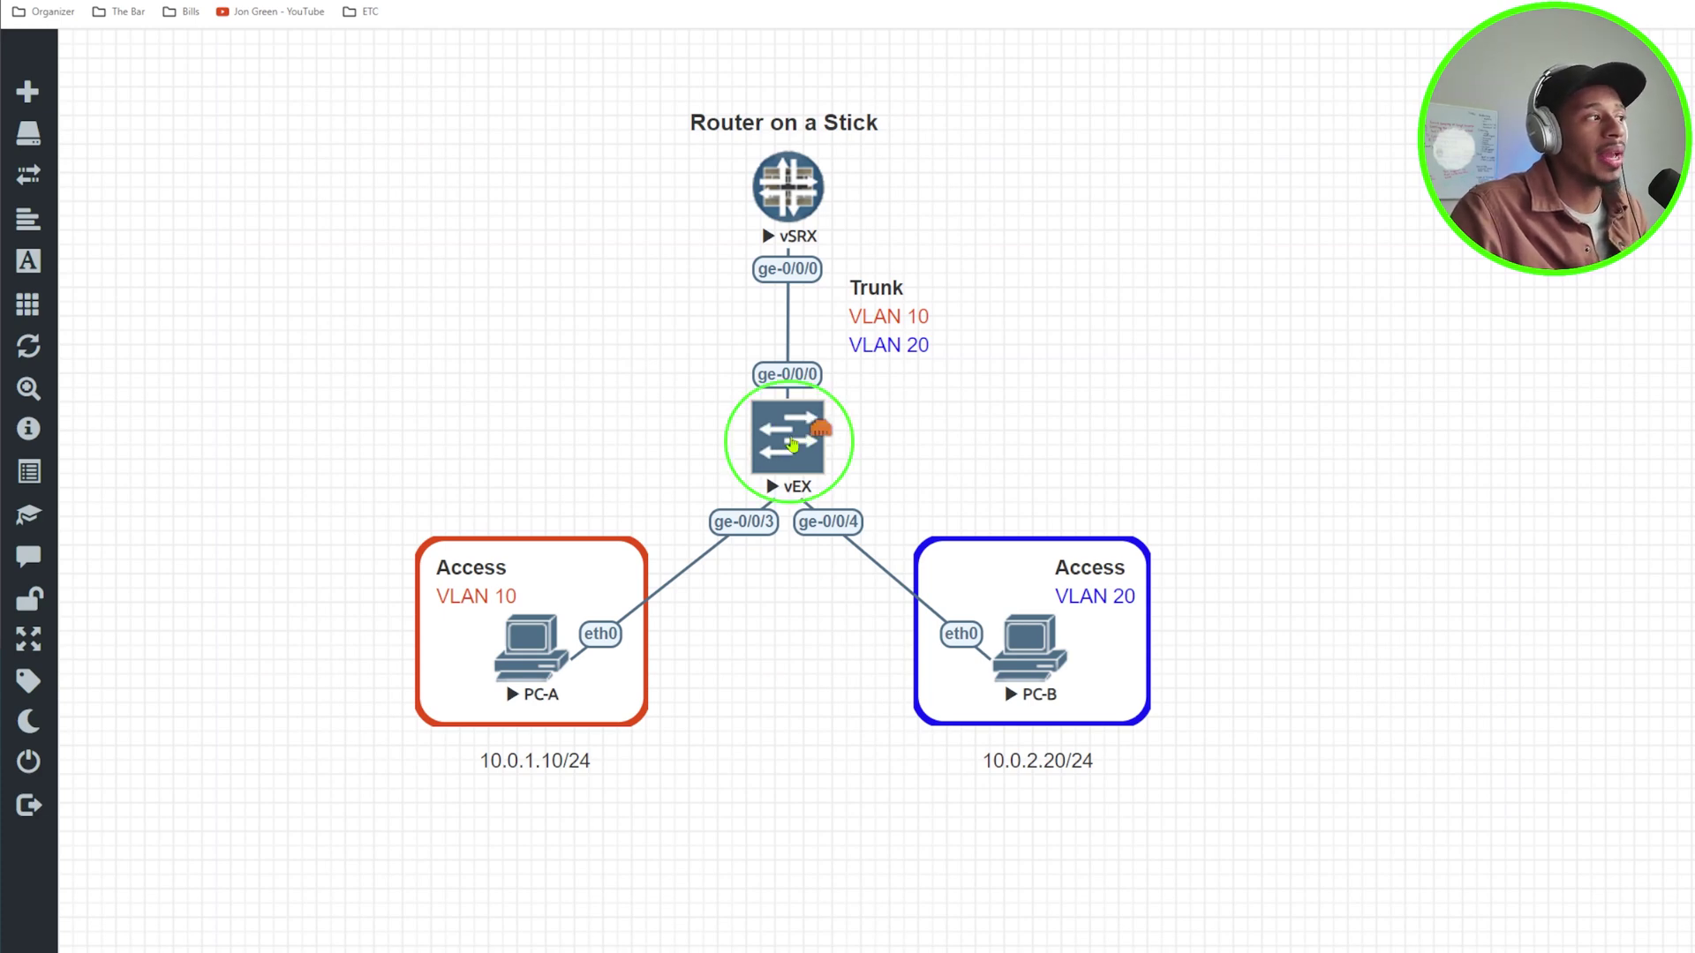
Open the vEX console showing ge-0/0/3 in VLAN RED (10) and ge-0/0/4 in BLUE (20).
click(792, 445)
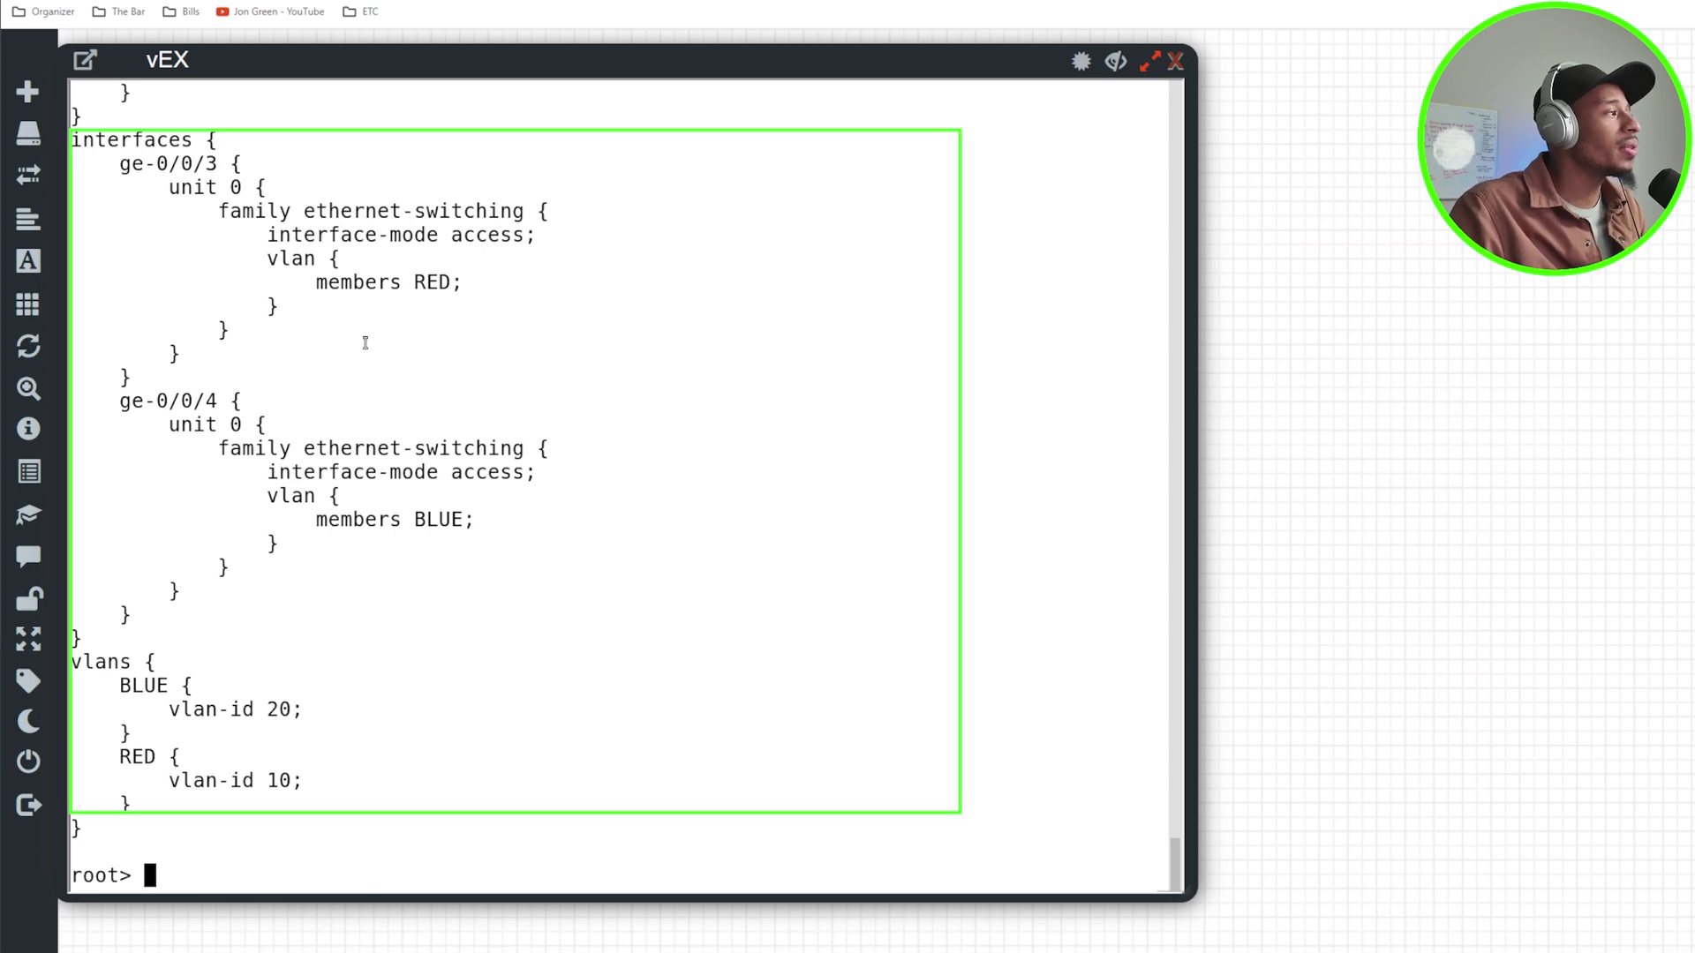
scroll(323, 294, up, 2)
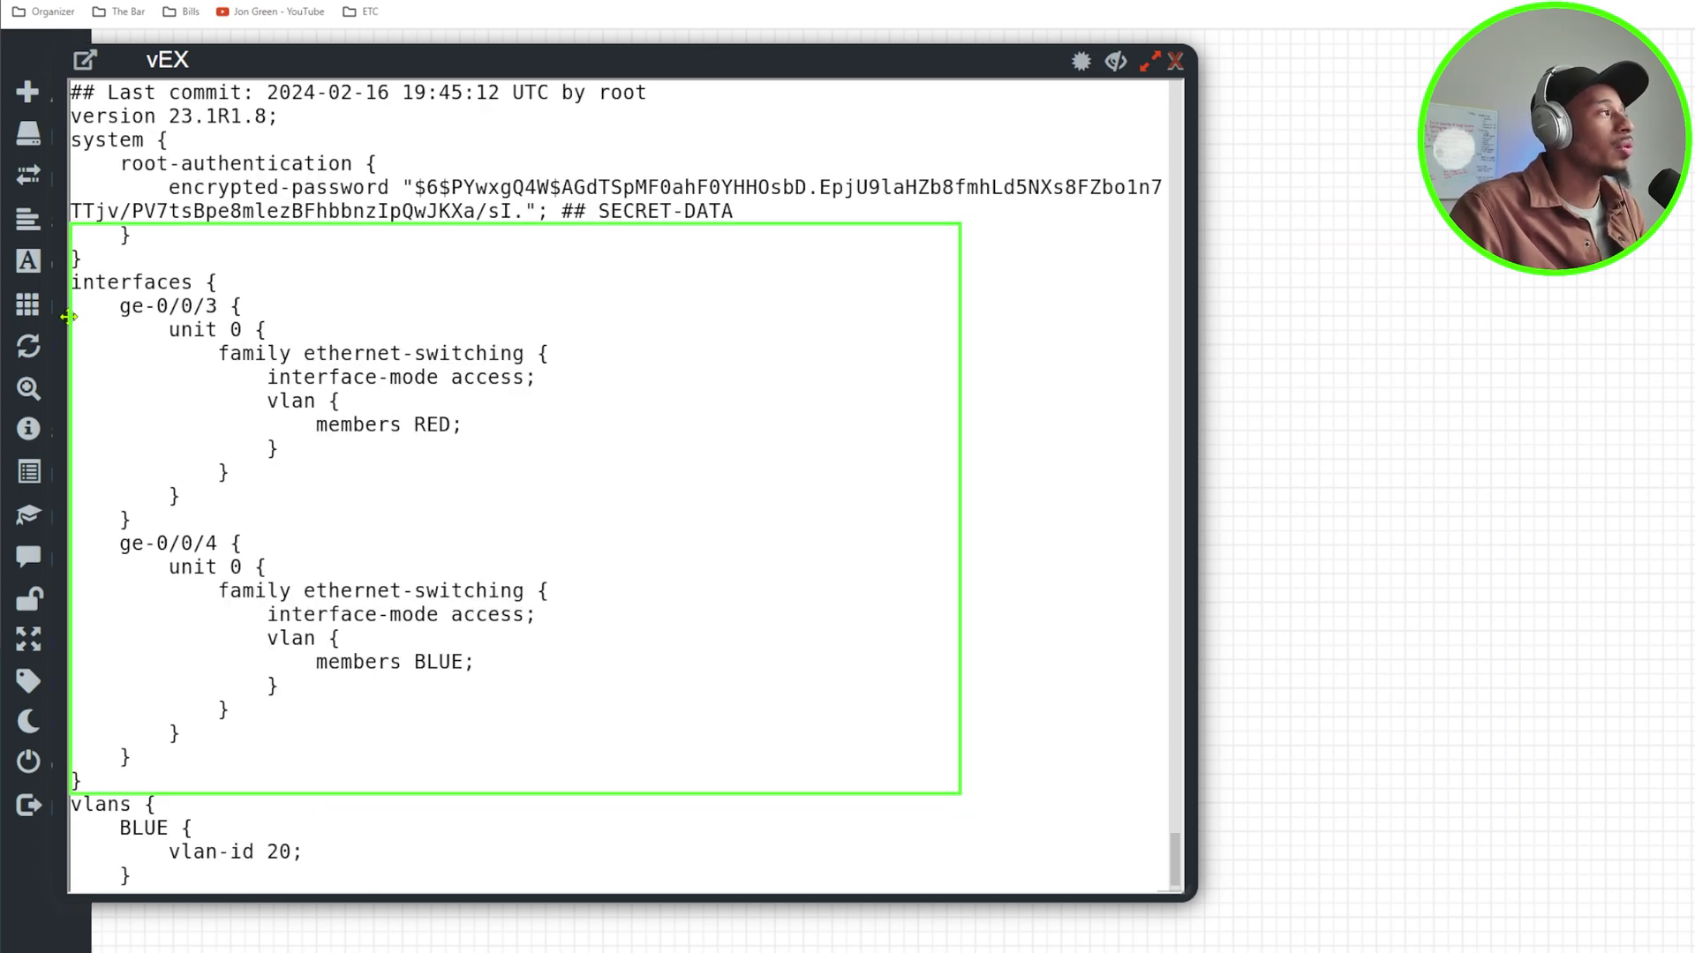
scroll(168, 323, down, 2)
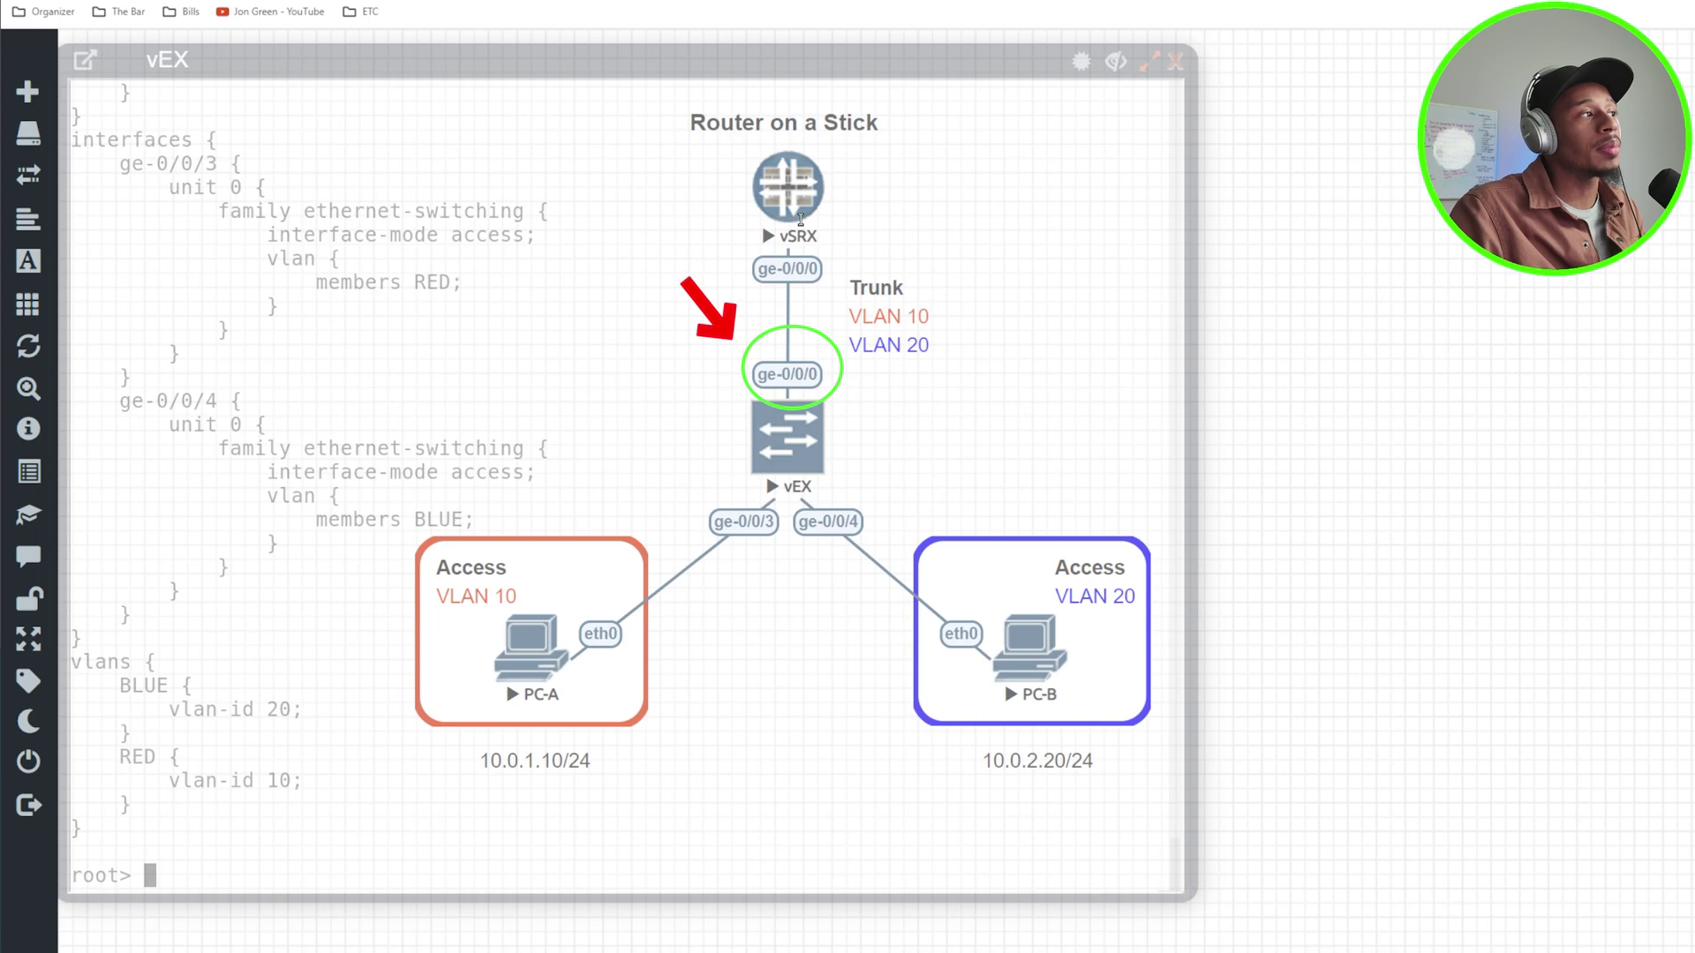
text(e)
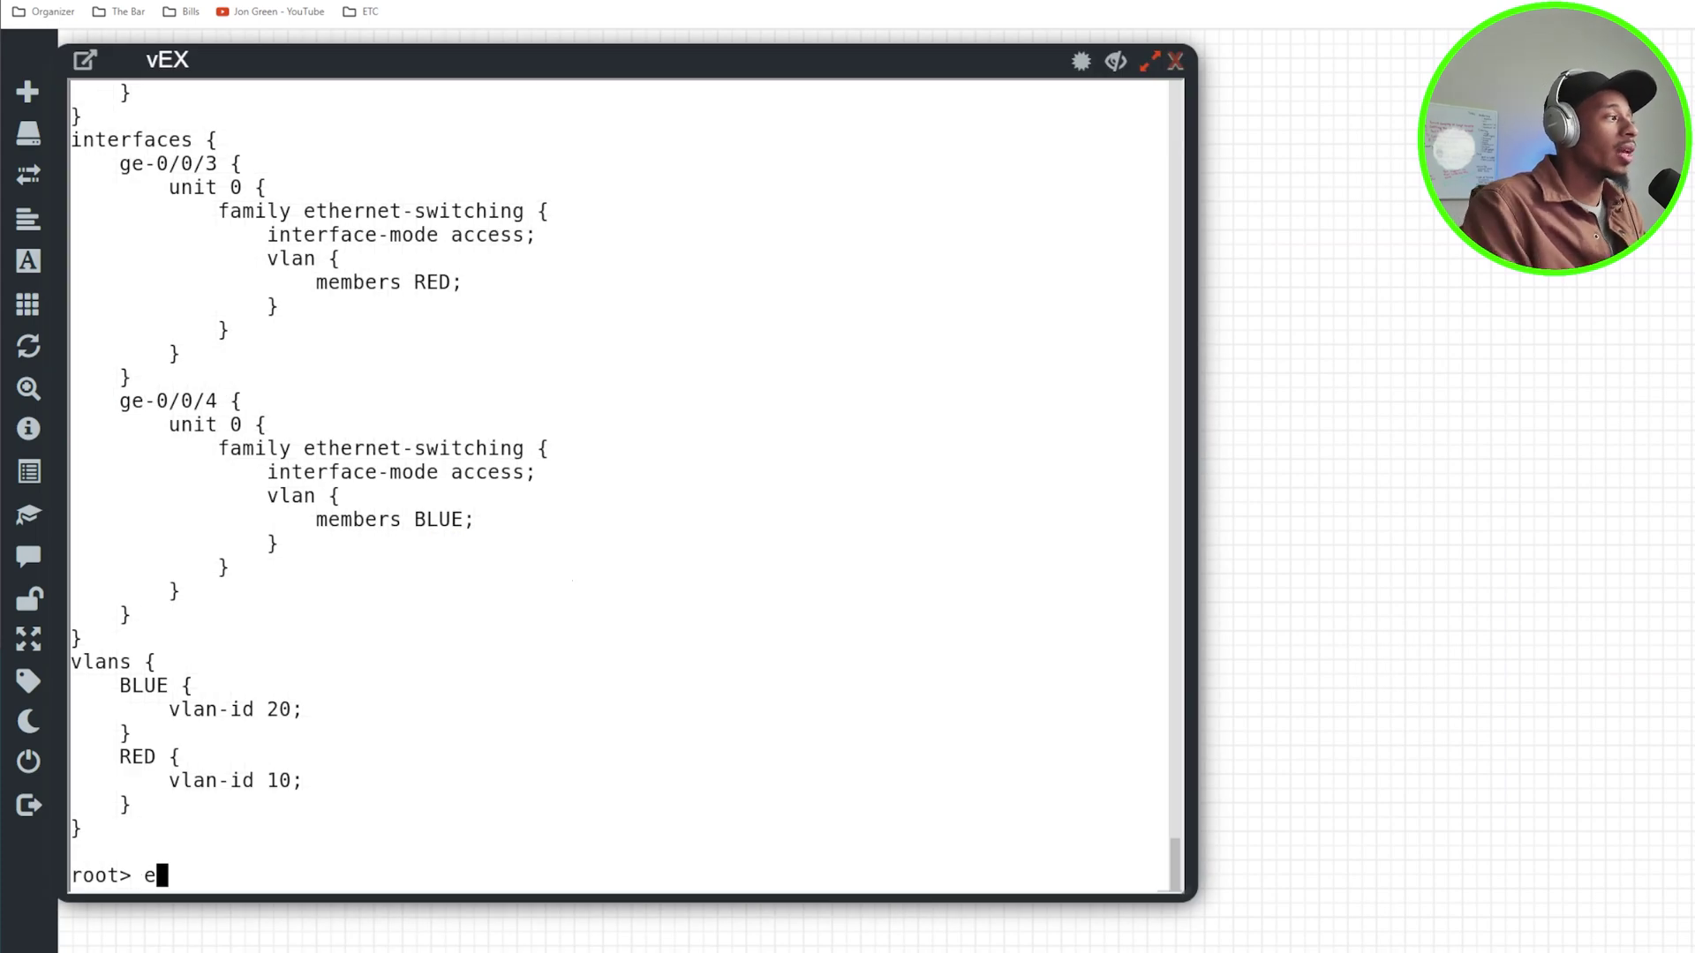
text(dit)
Configure ge-0/0/0.0 as an ethernet-switching trunk with VLAN members all.
key(Return)
text(set in)
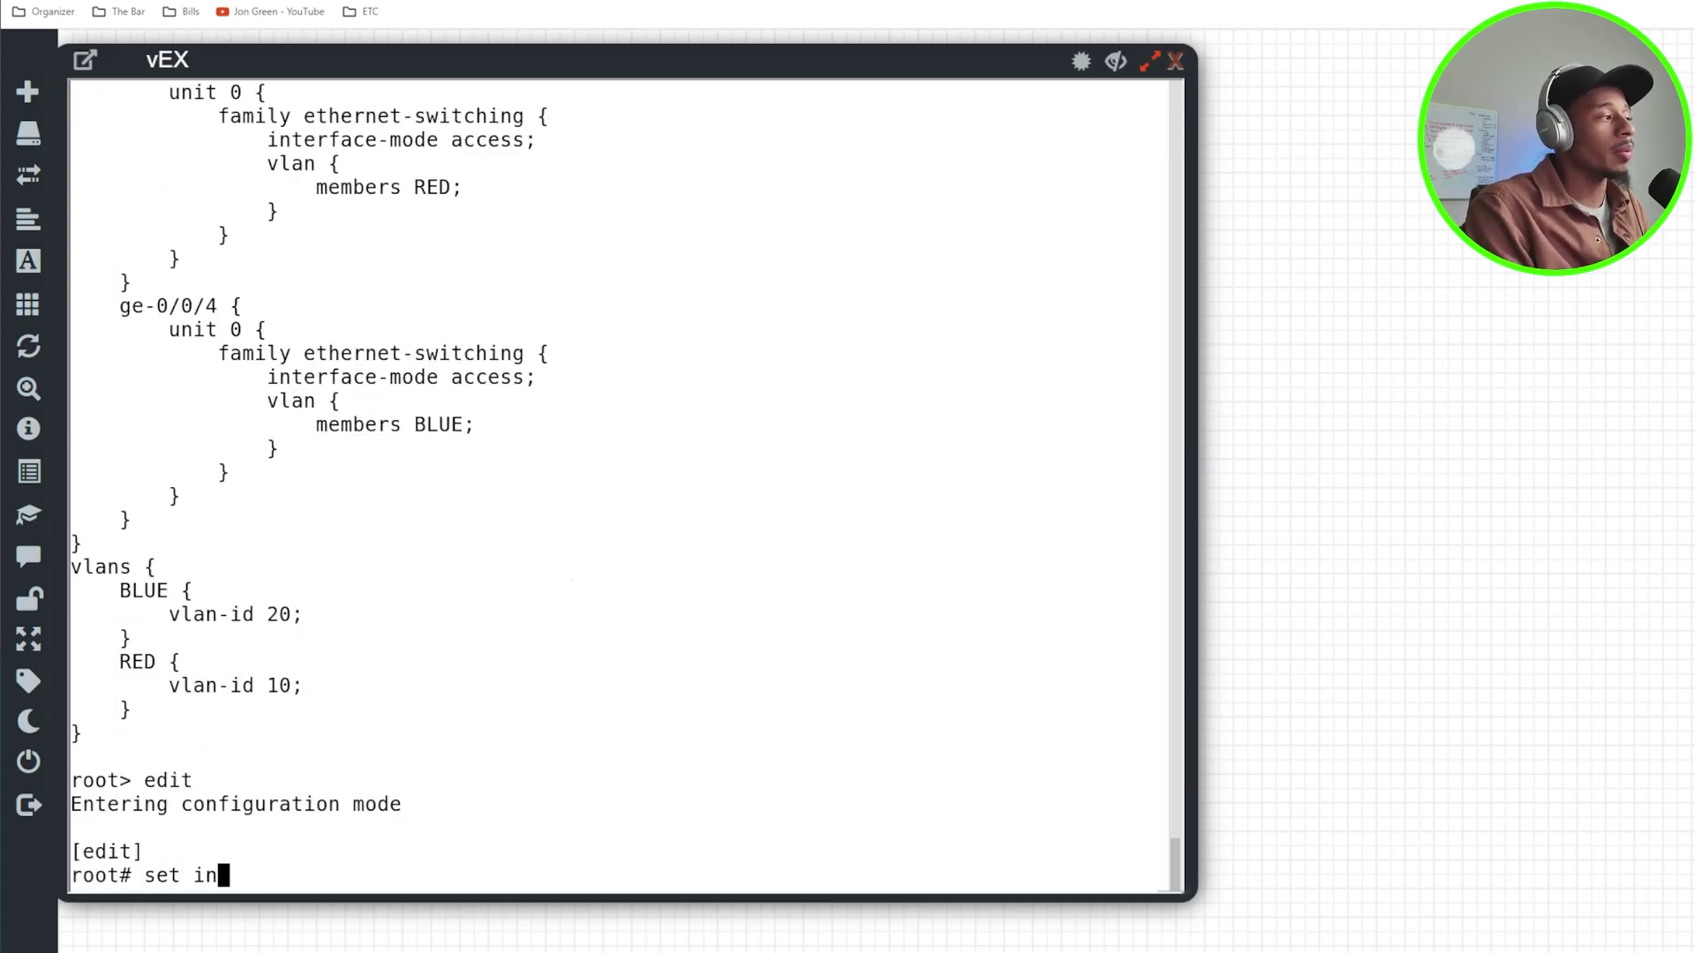
text(et)
key(BackSpace)
key(BackSpace)
text(terfaces ge-0/)
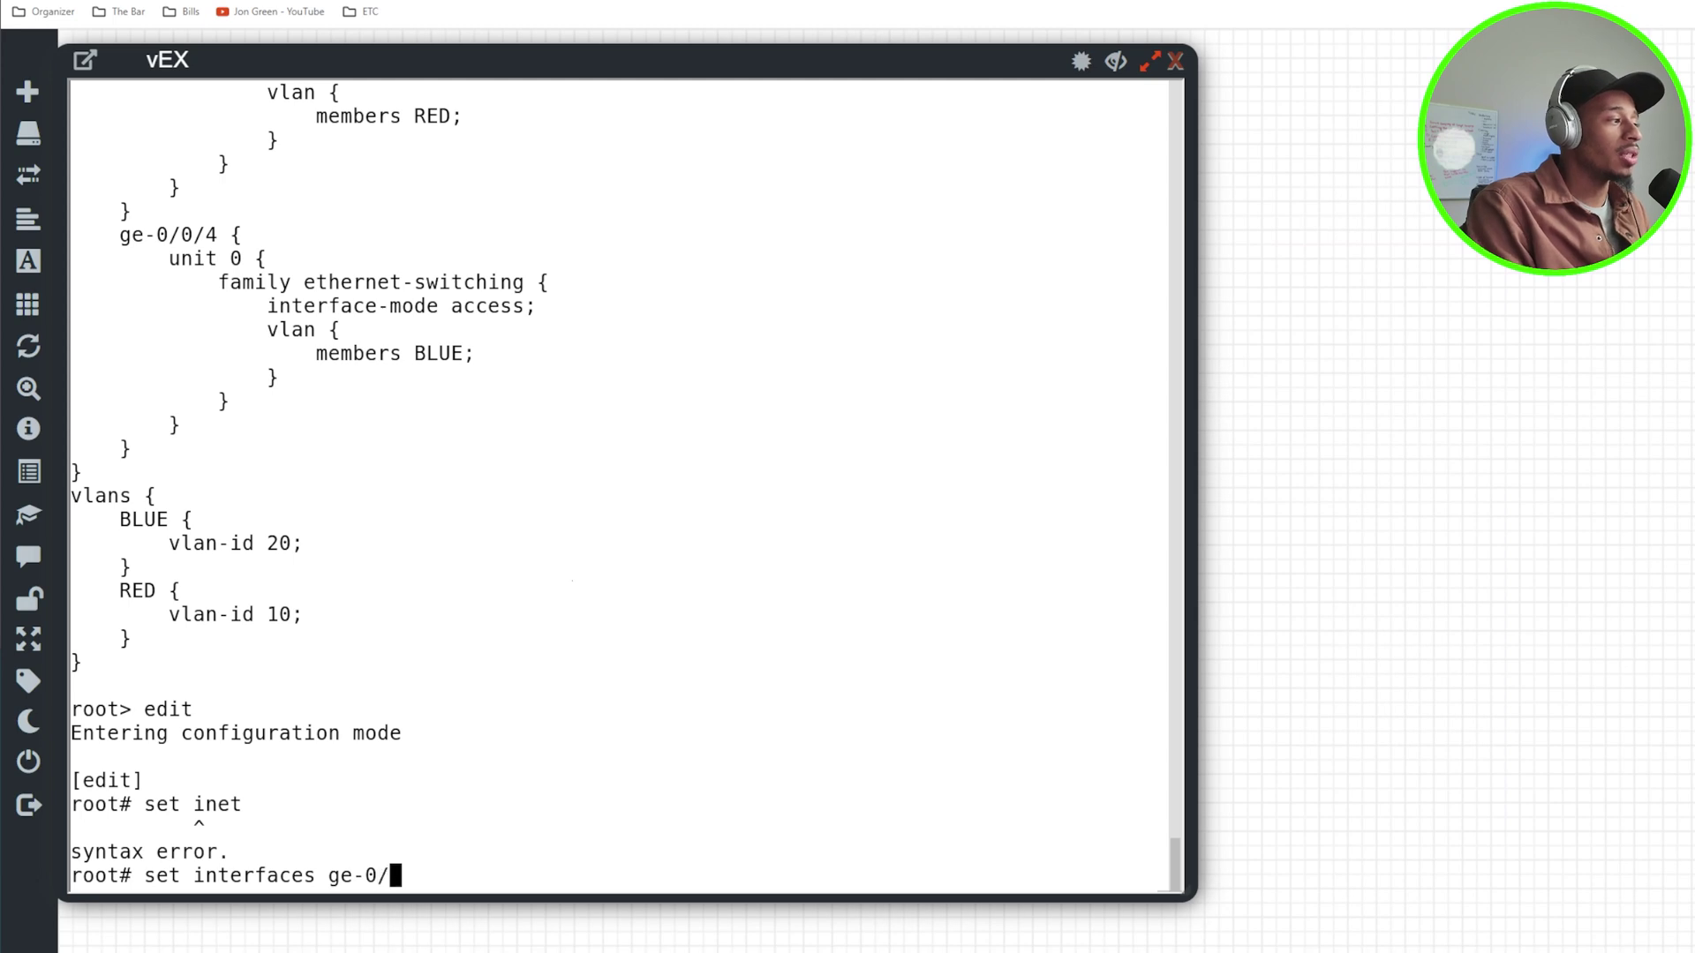
text(0/0.0 )
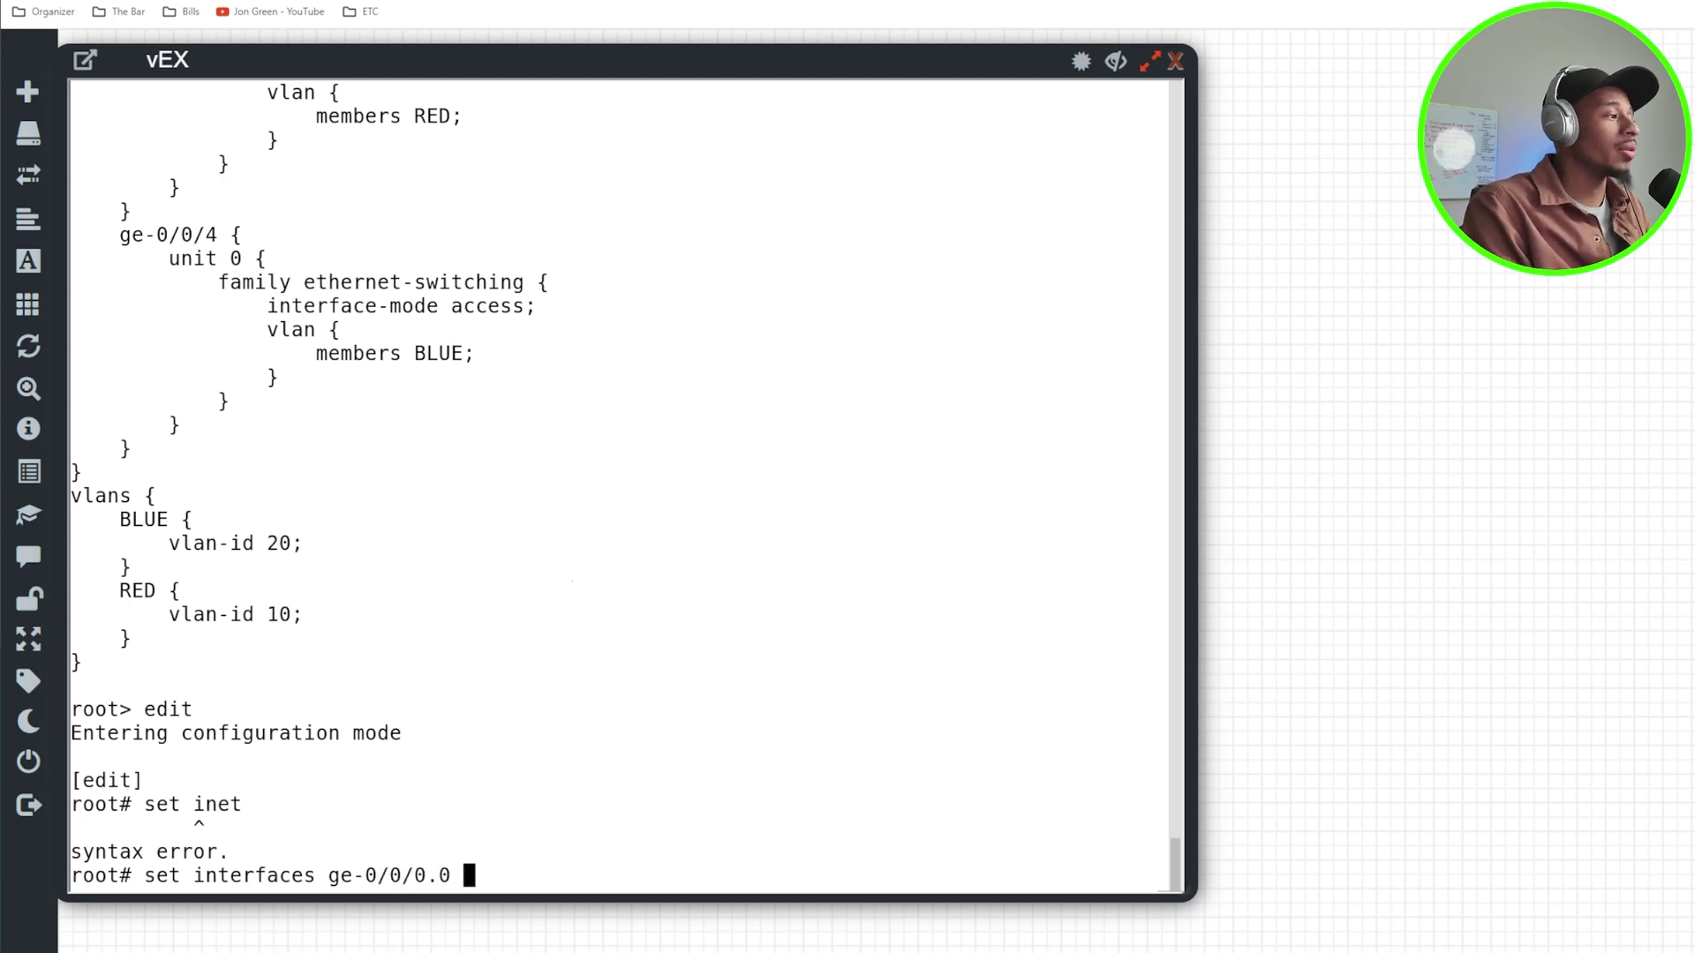
text(family ethernet-switching i)
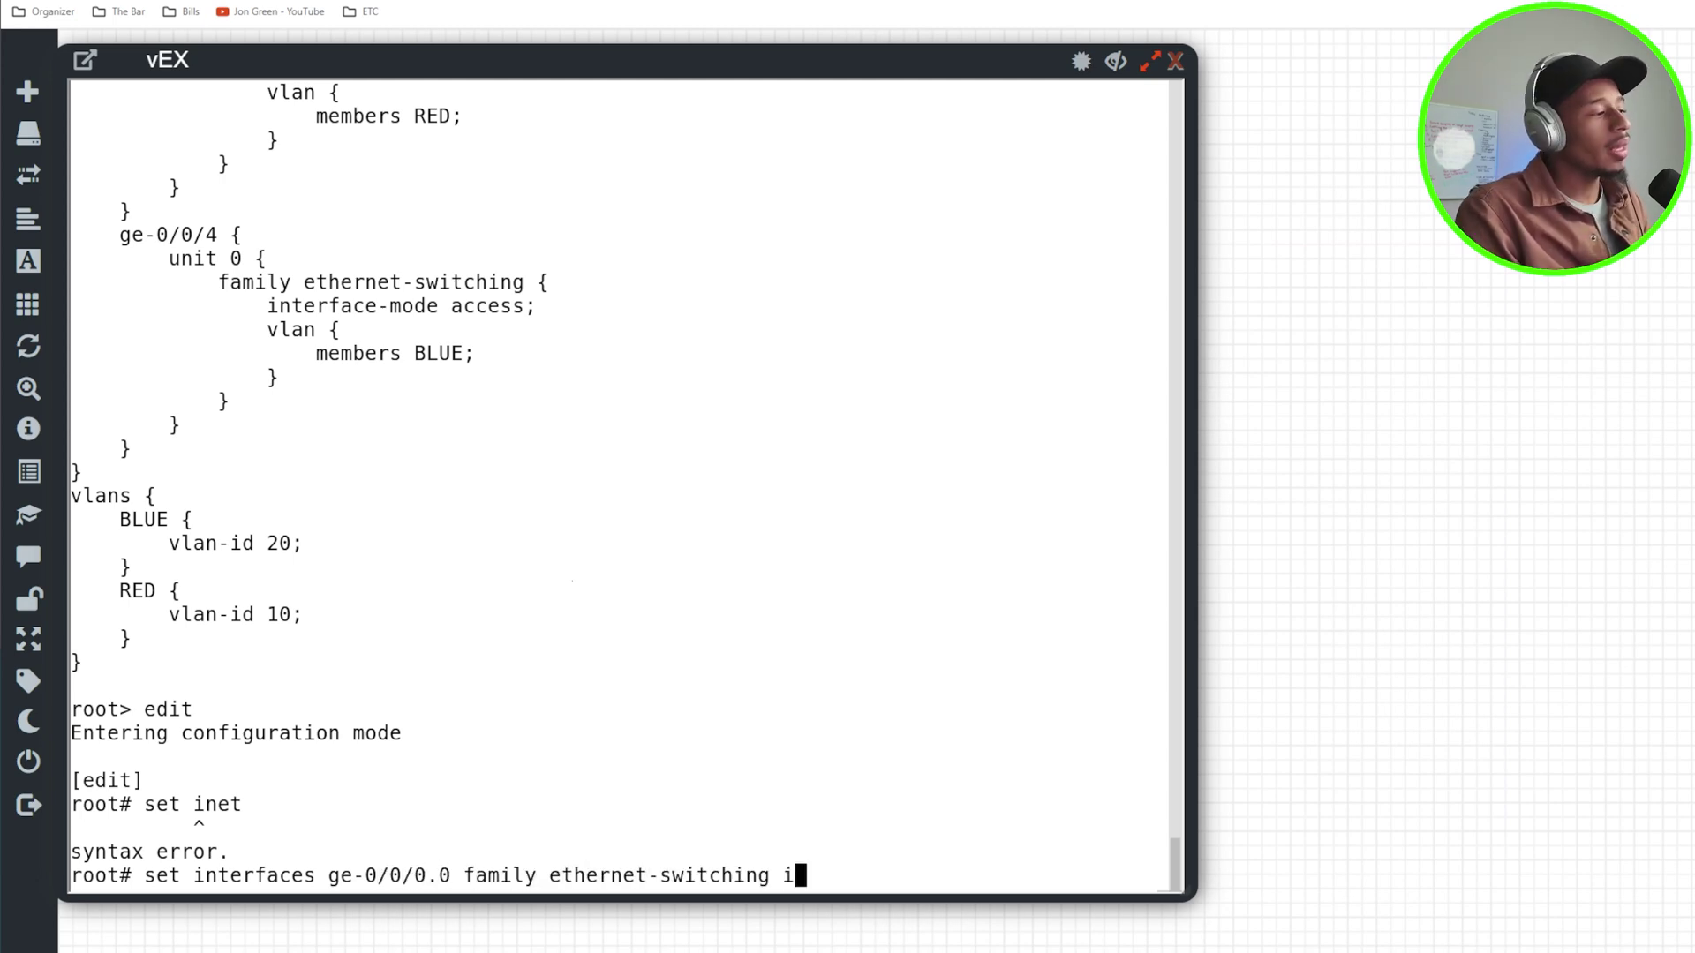
text(nterface-mode )
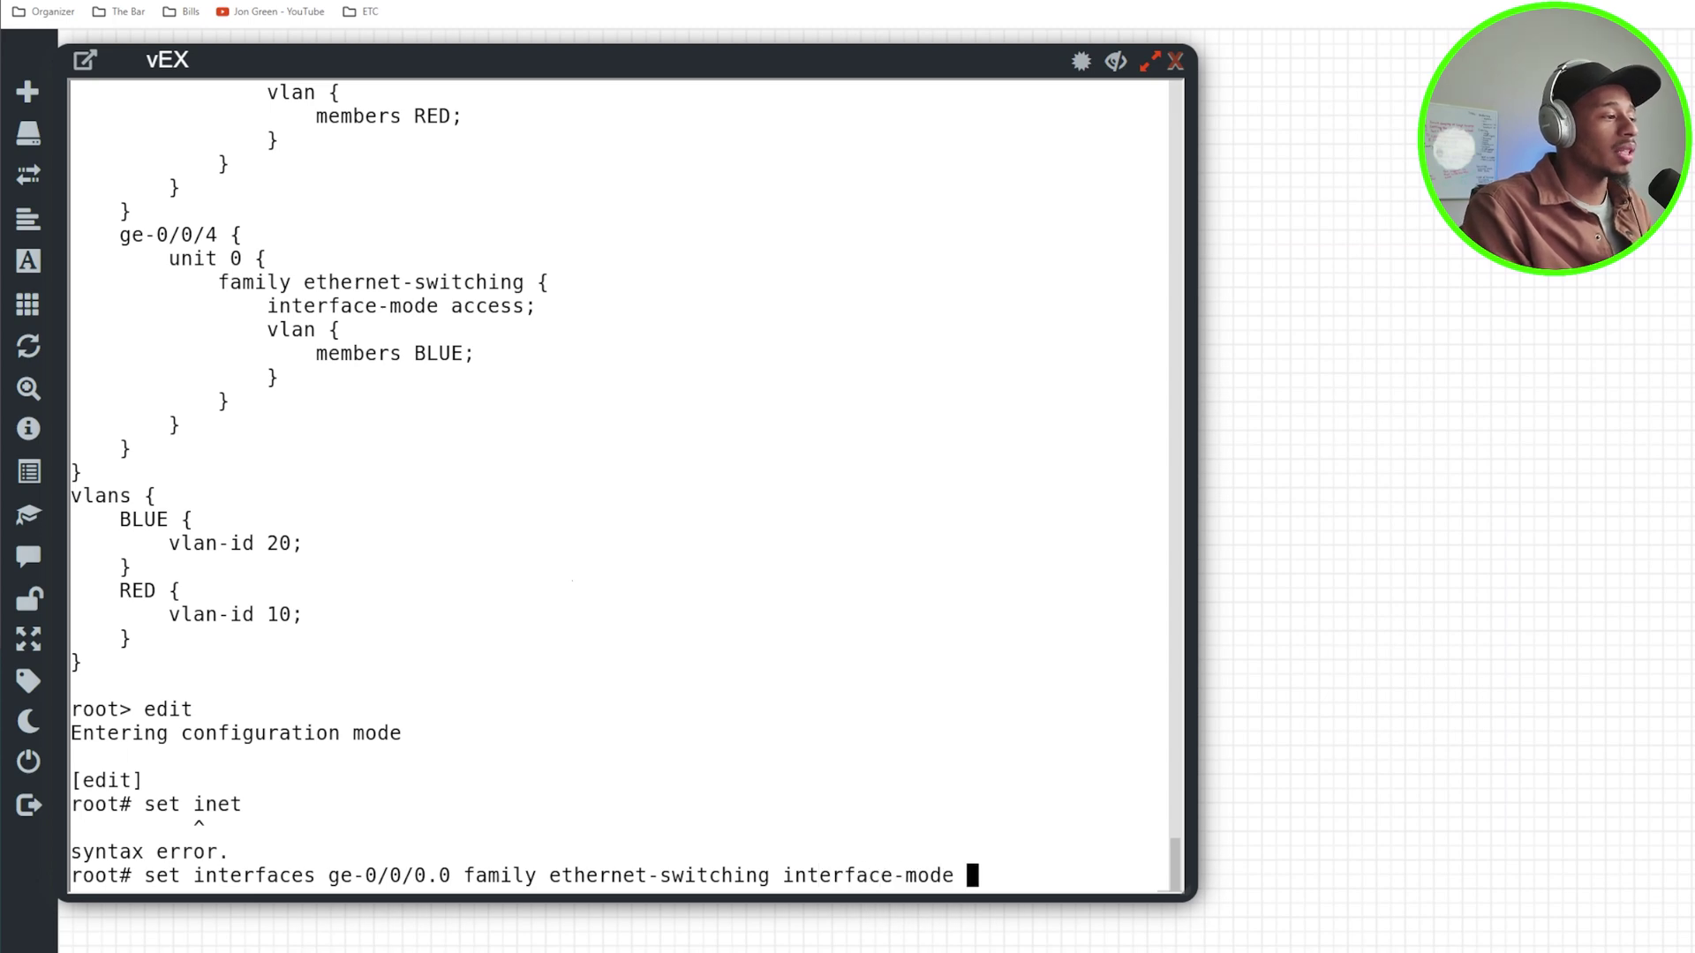
text(trunk)
key(Return)
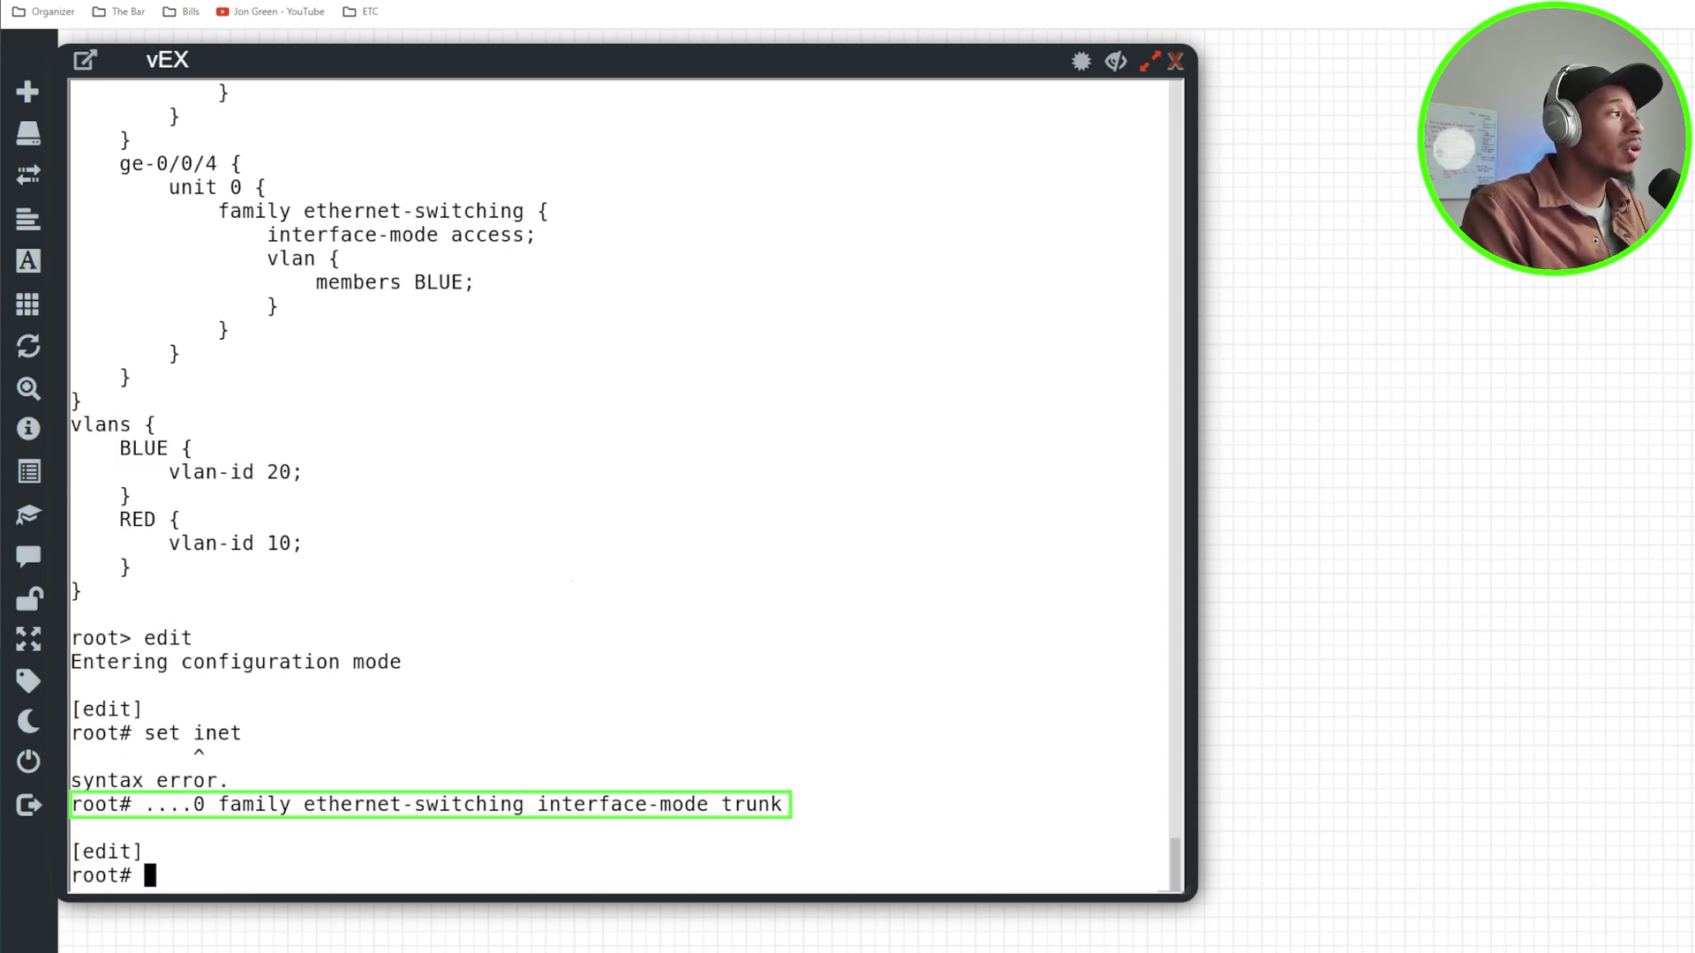
key(Up)
key(BackSpace)
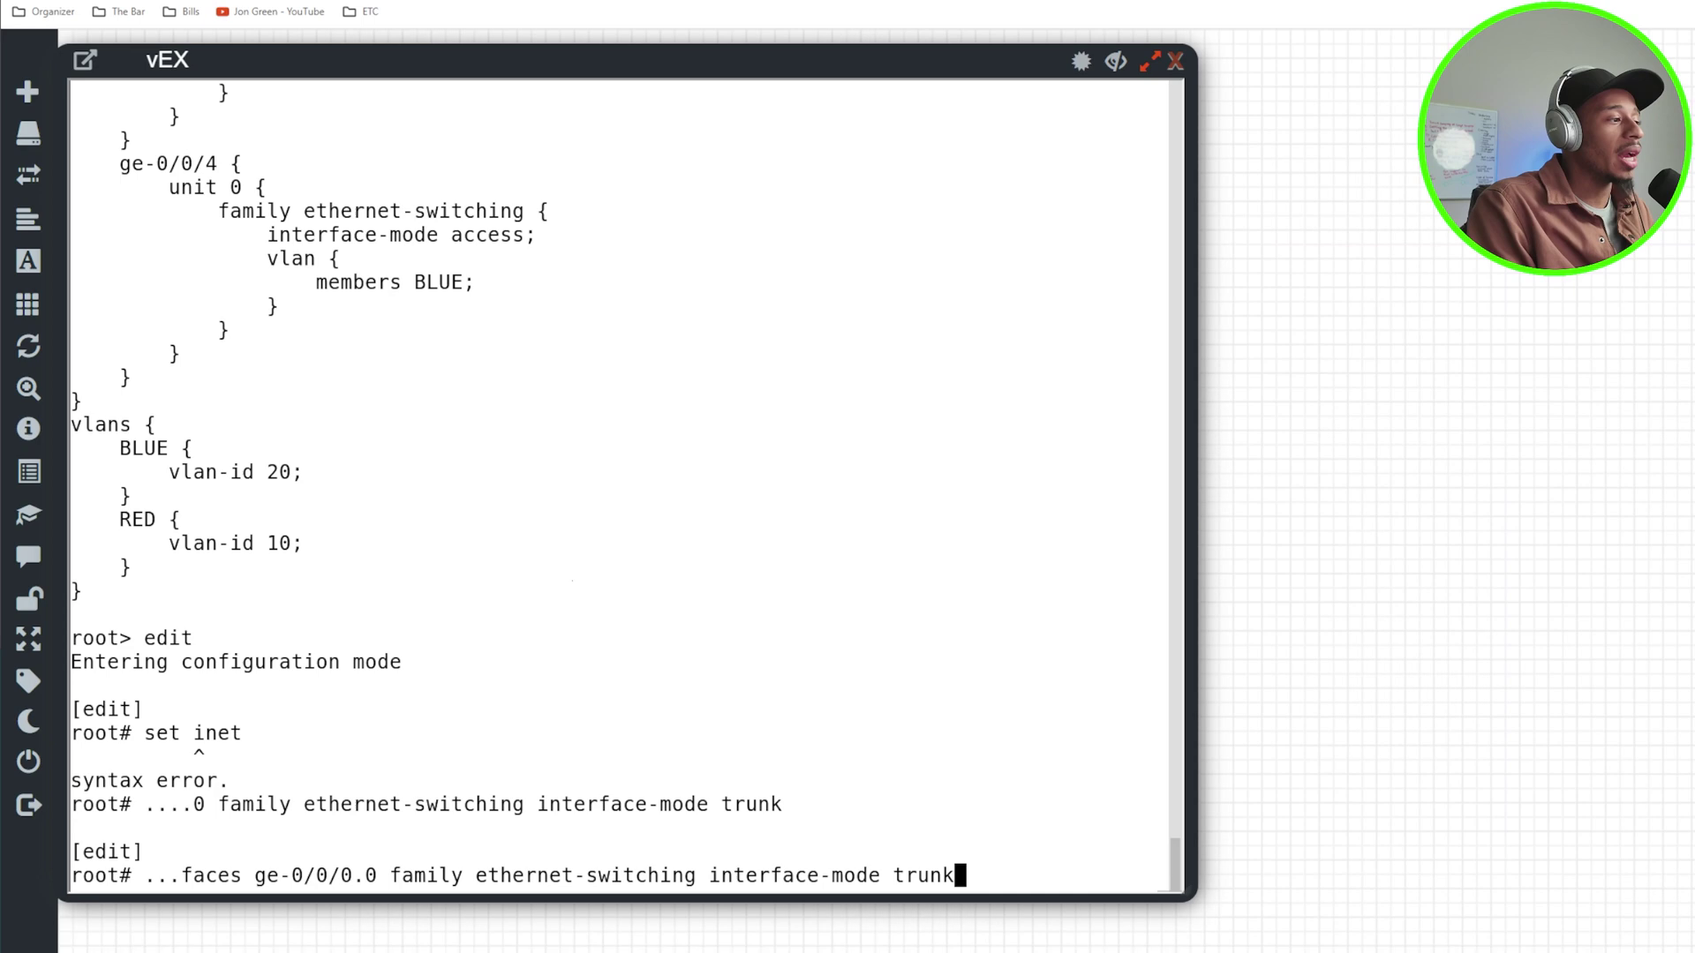
key(BackSpace)
key(BackSpace)
key(BackSpace)
key(BackSpace)
key(BackSpace)
key(BackSpace)
key(BackSpace)
key(BackSpace)
key(BackSpace)
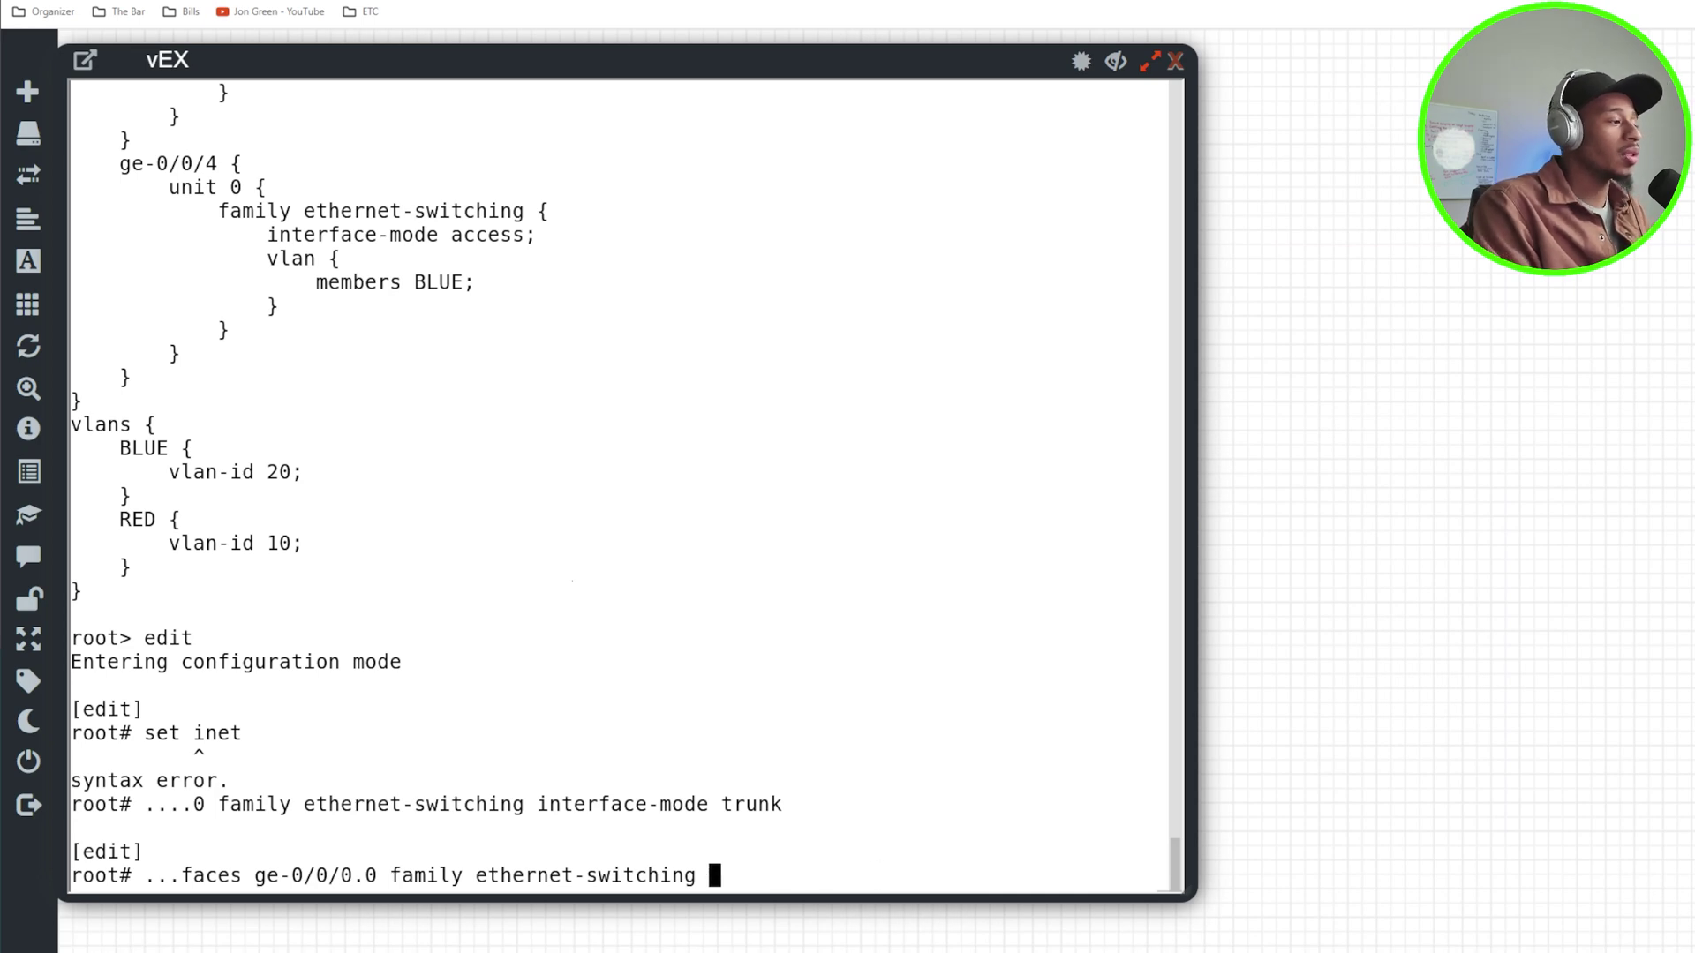
text(vlan members ?)
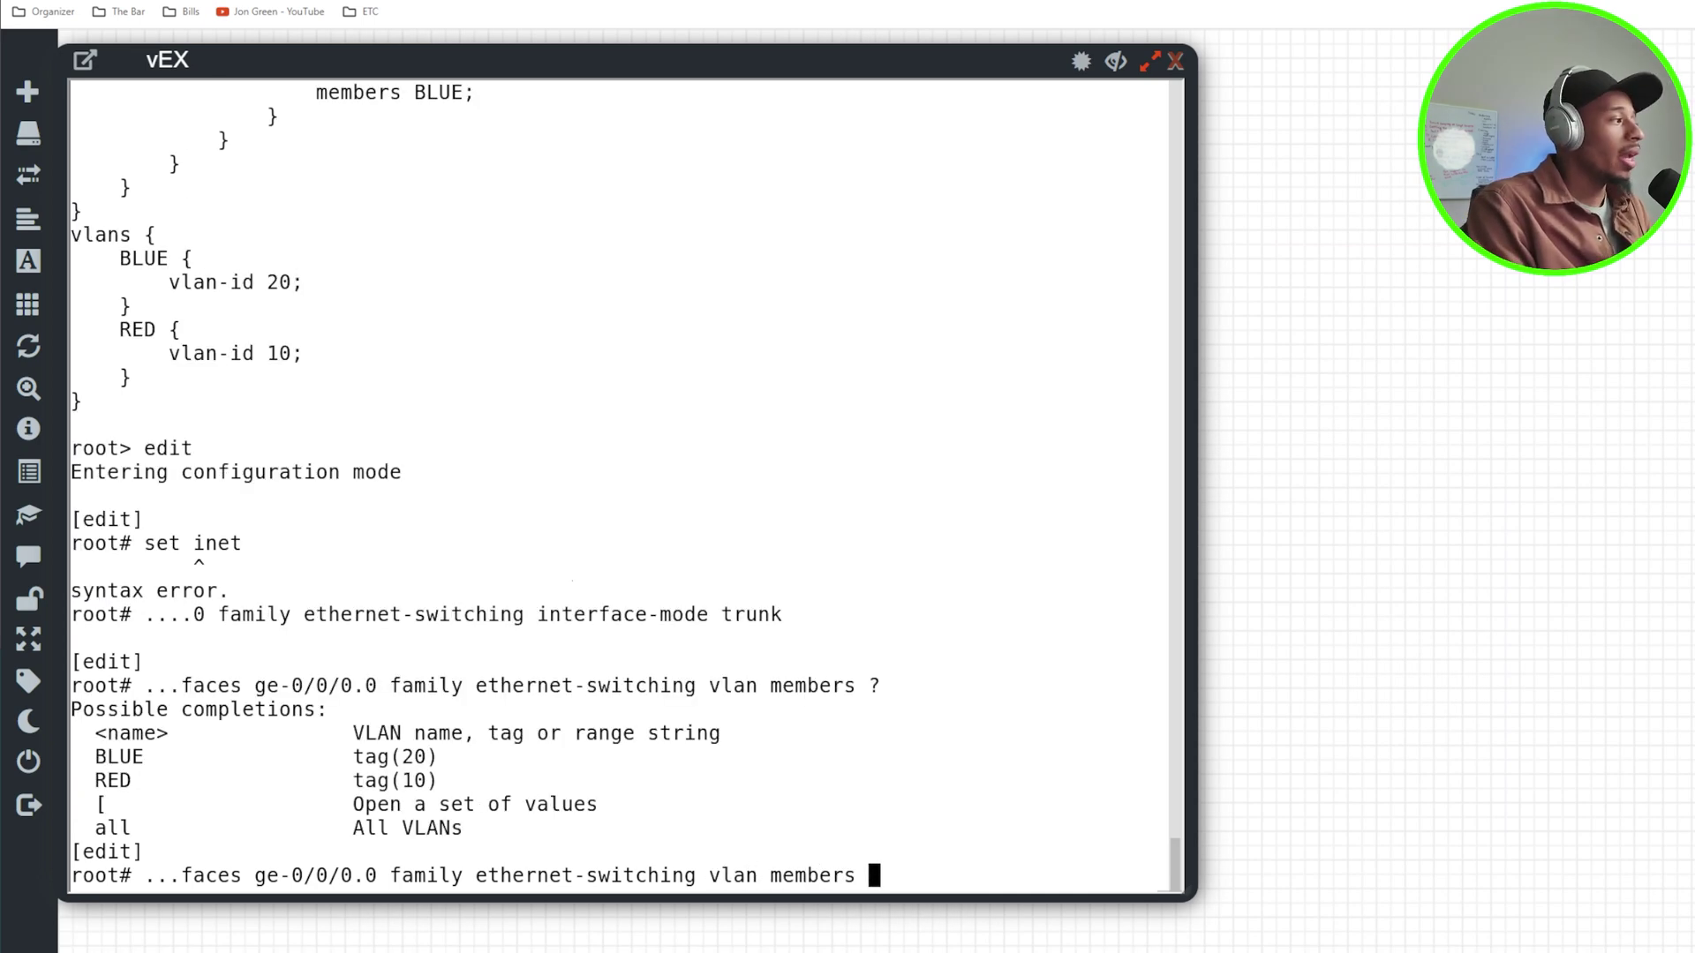
text(all)
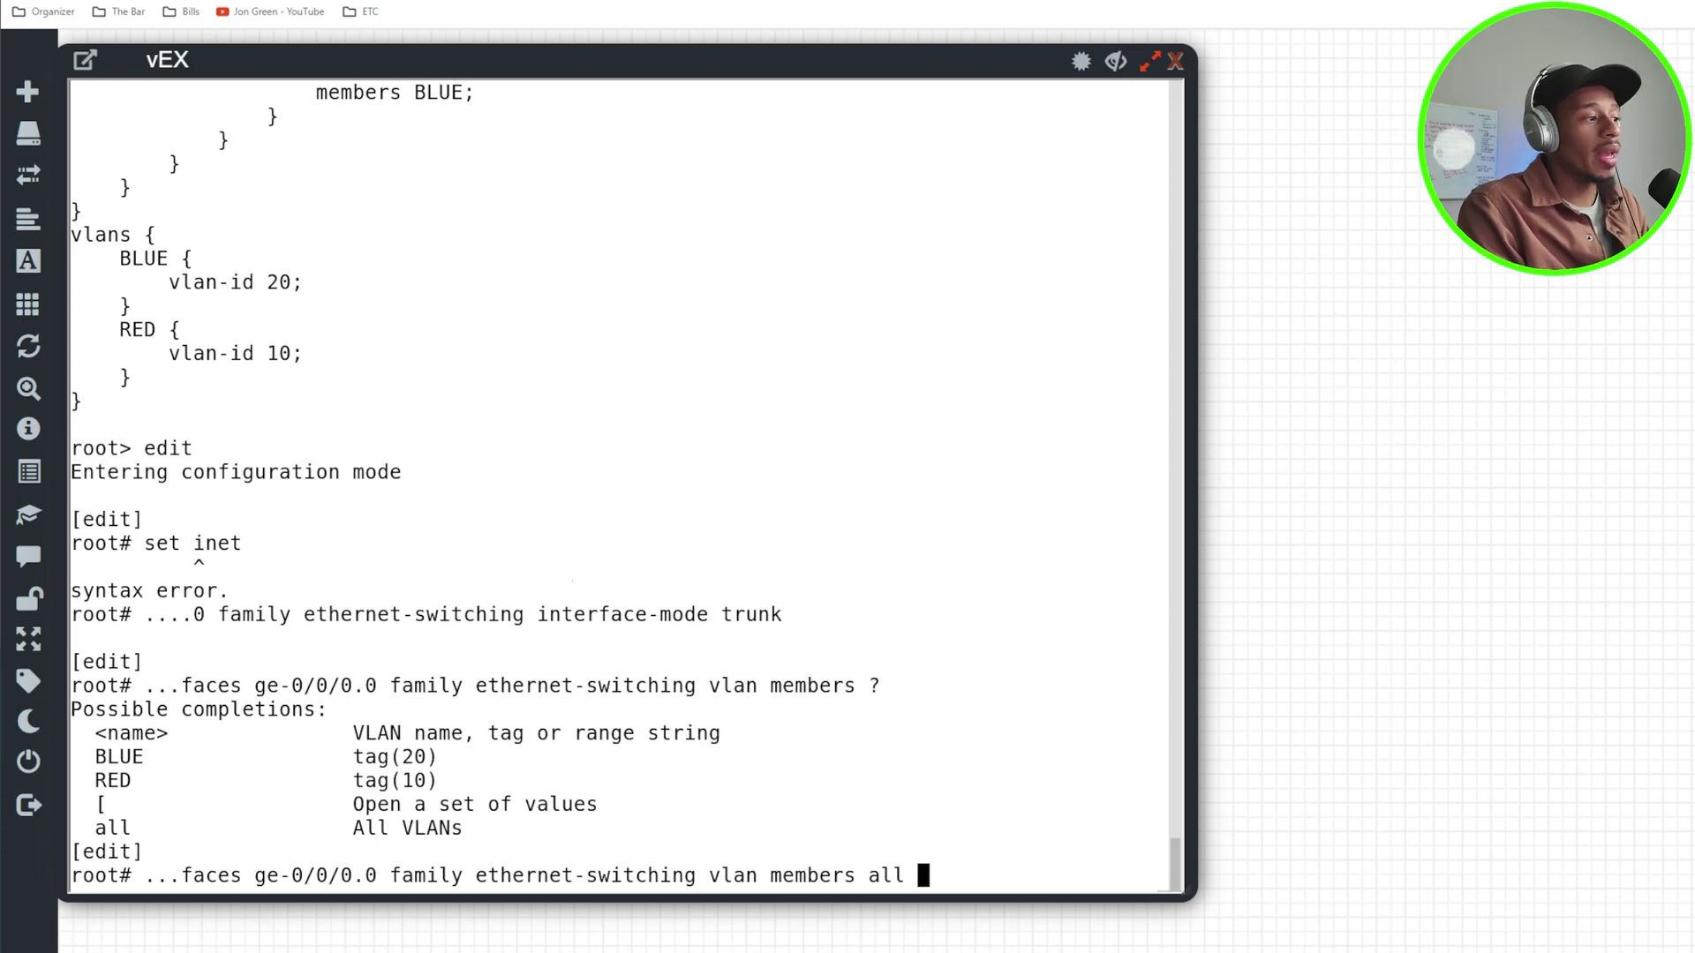
key(Return)
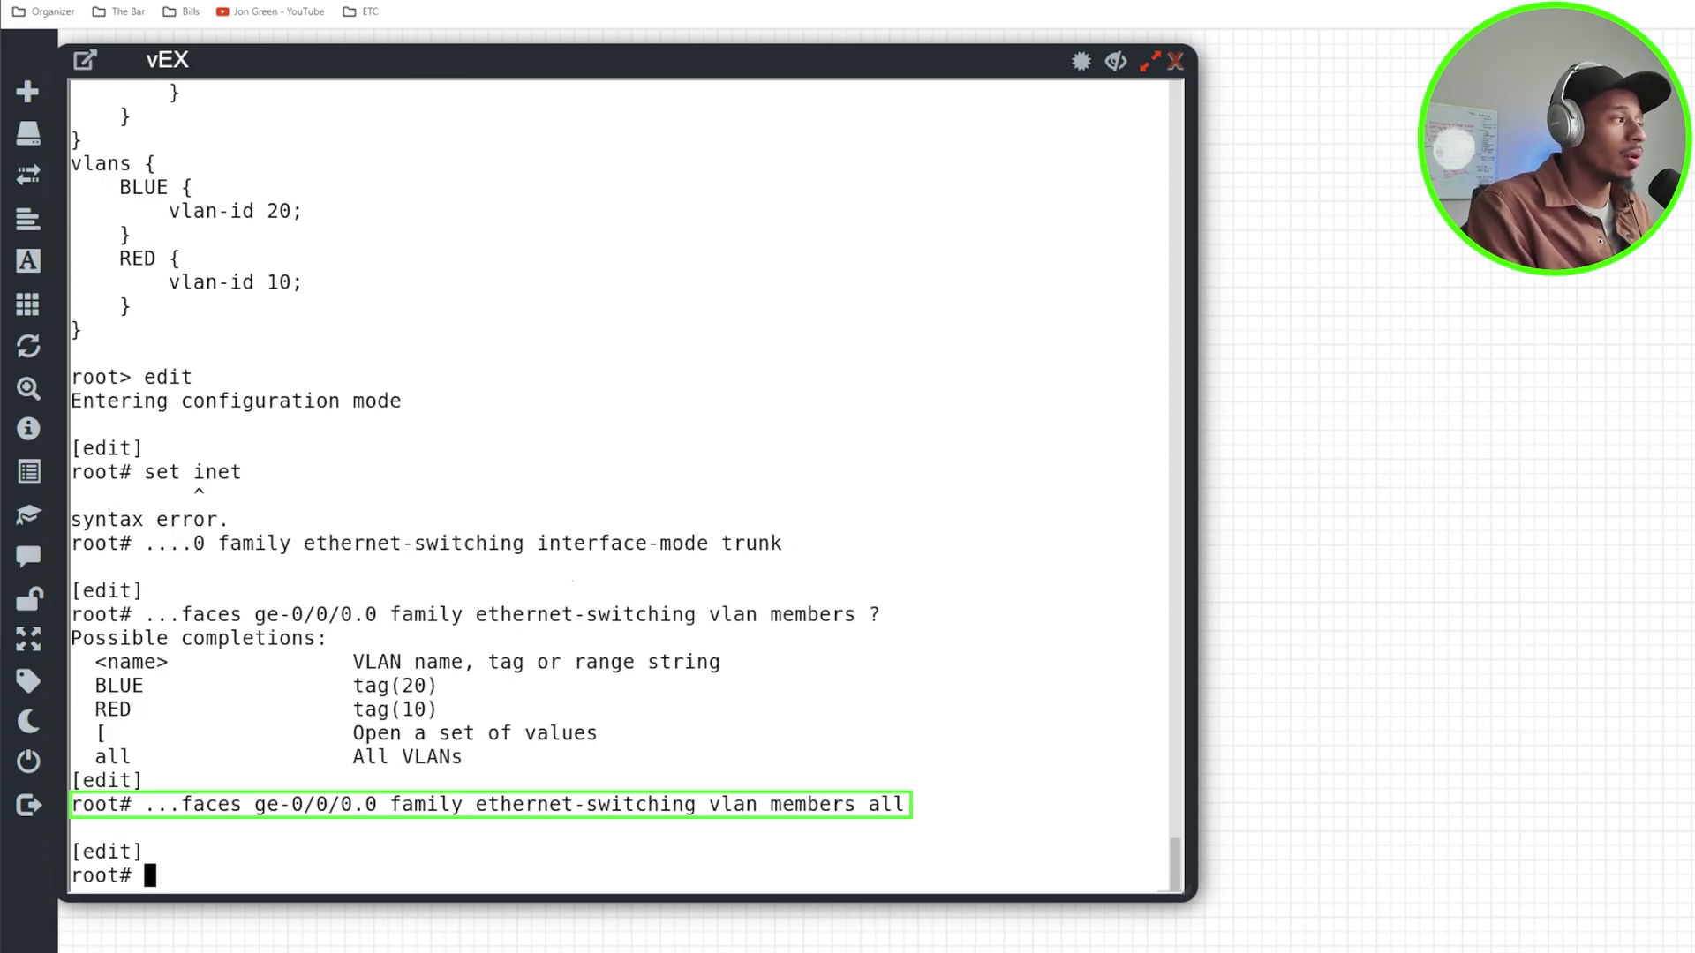
text(commit and-quit)
Commit the change and confirm show vlans lists ge-0/0/0.0 under BLUE and RED.
key(Return)
text(show vla)
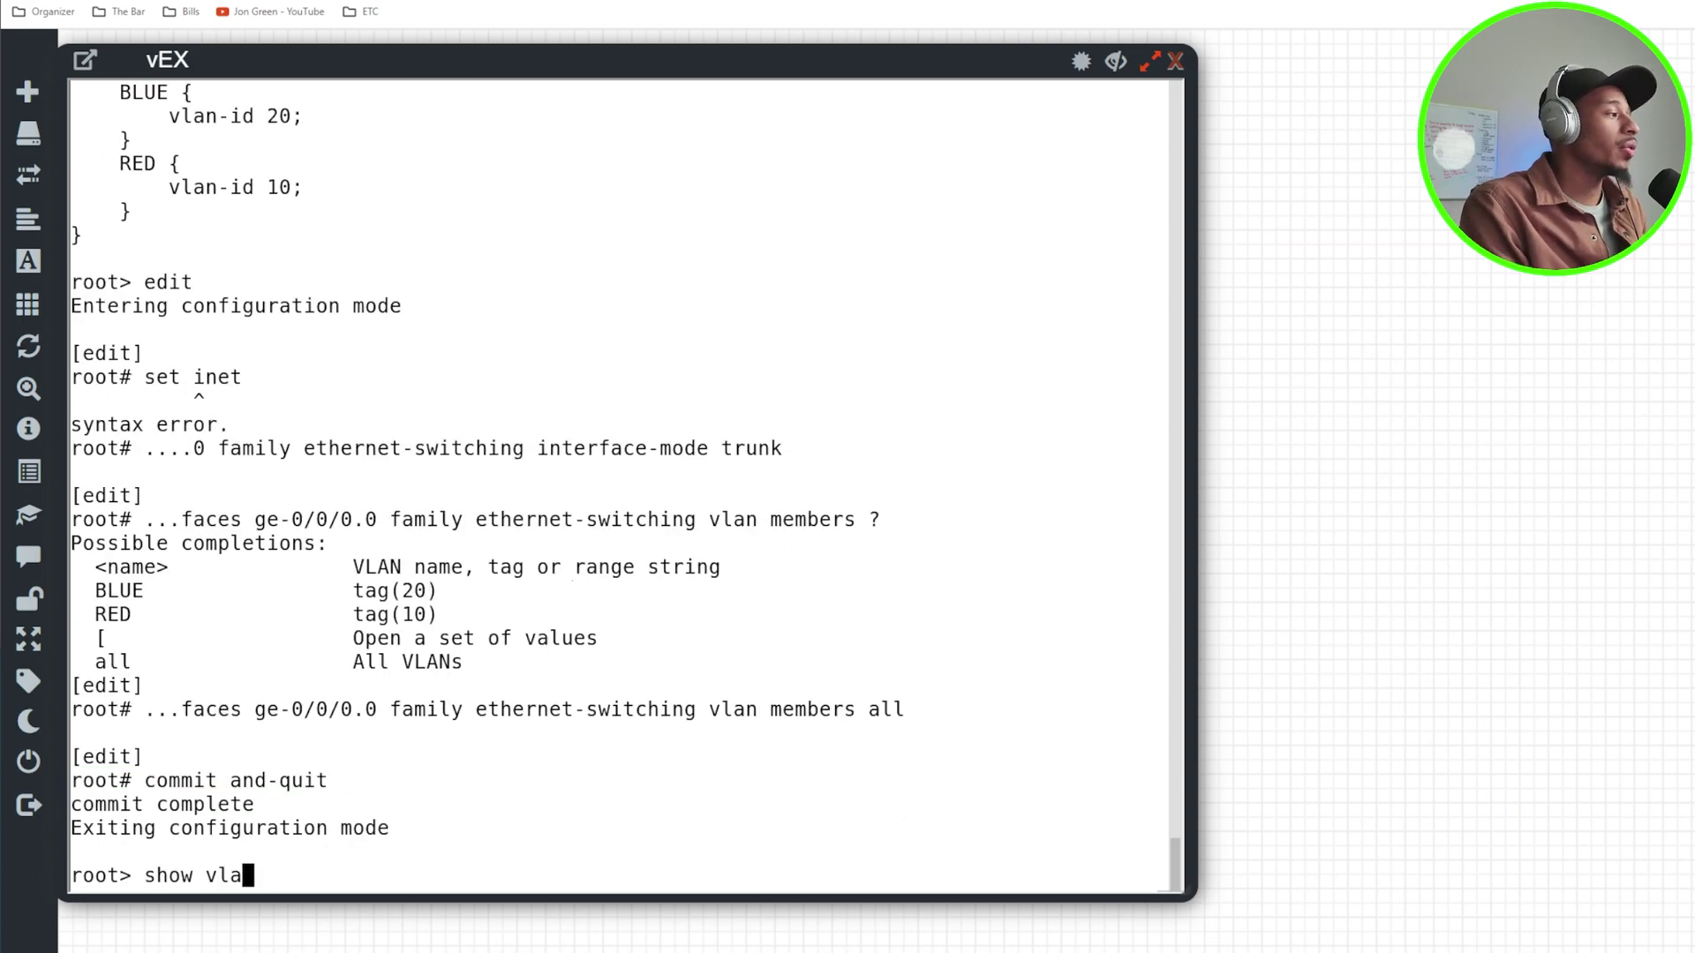
text(ns)
key(Return)
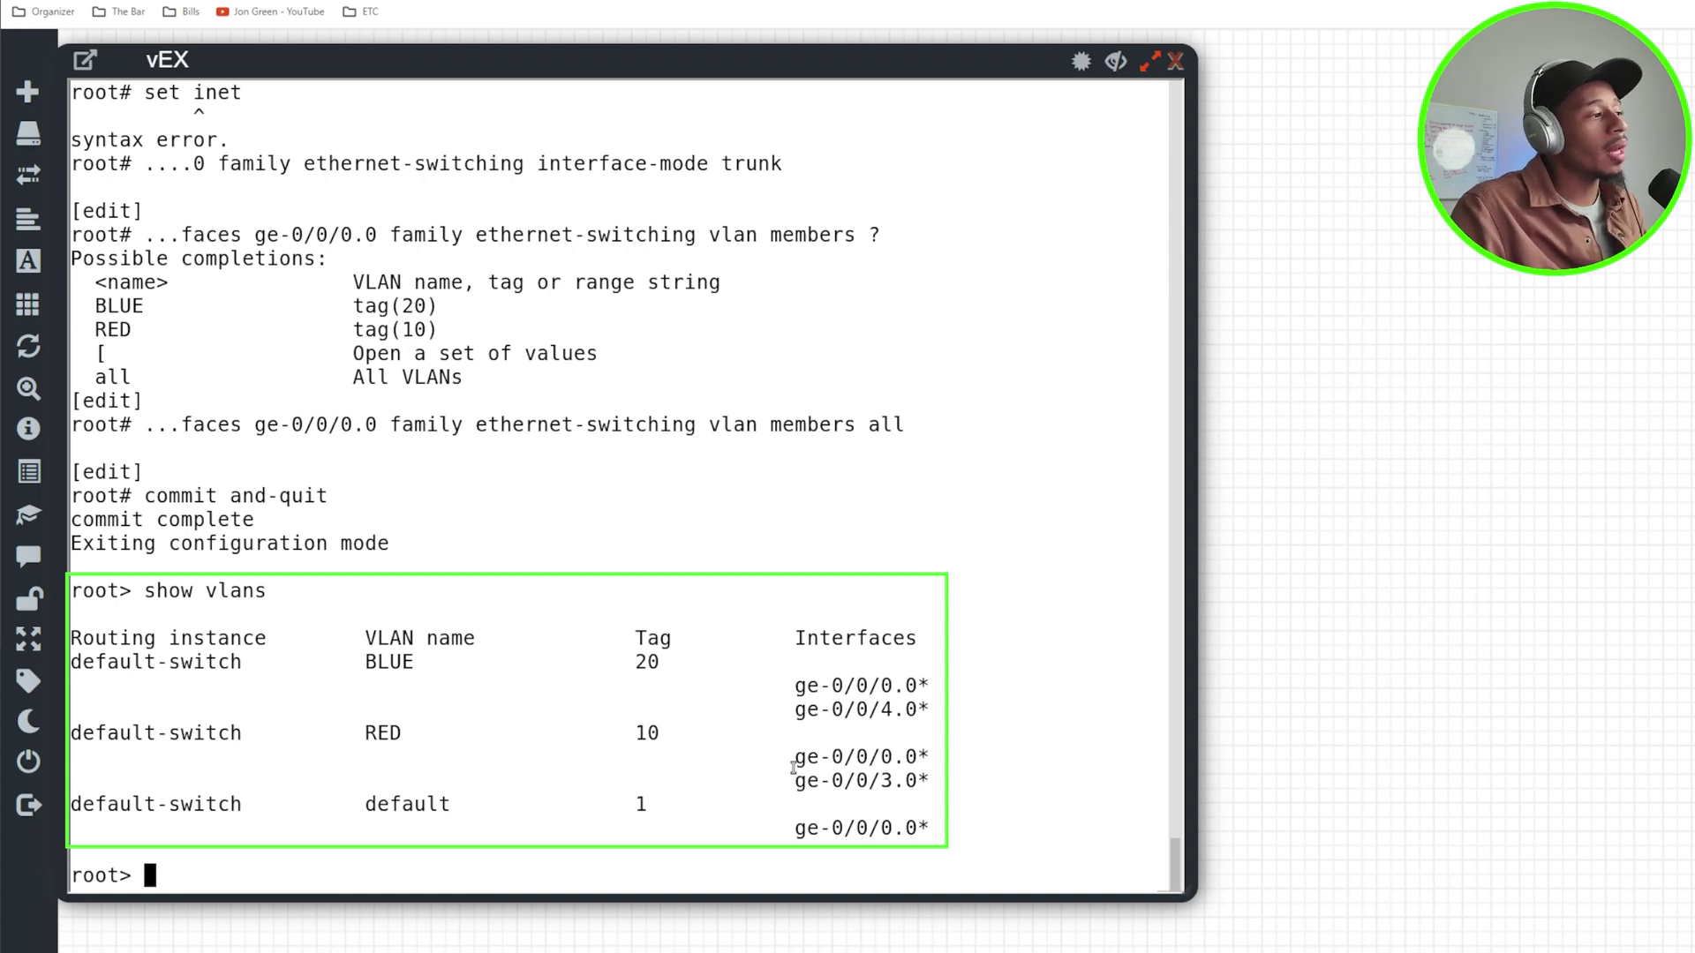
drag(915, 683, 788, 690)
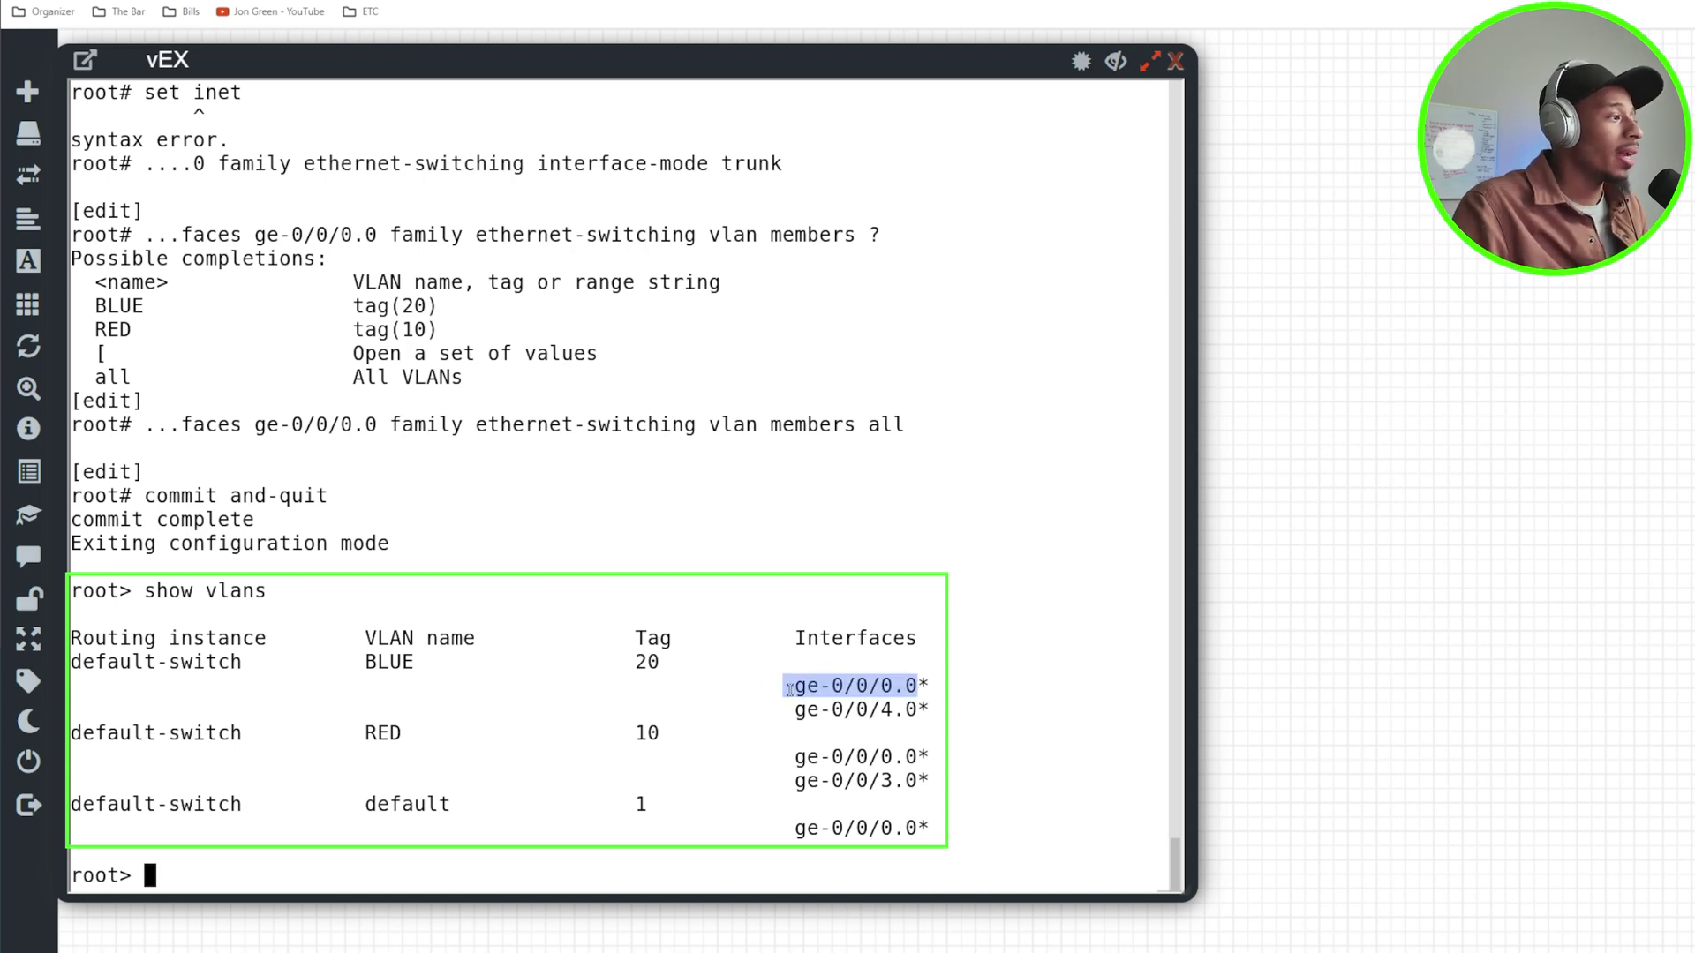
drag(795, 758, 914, 755)
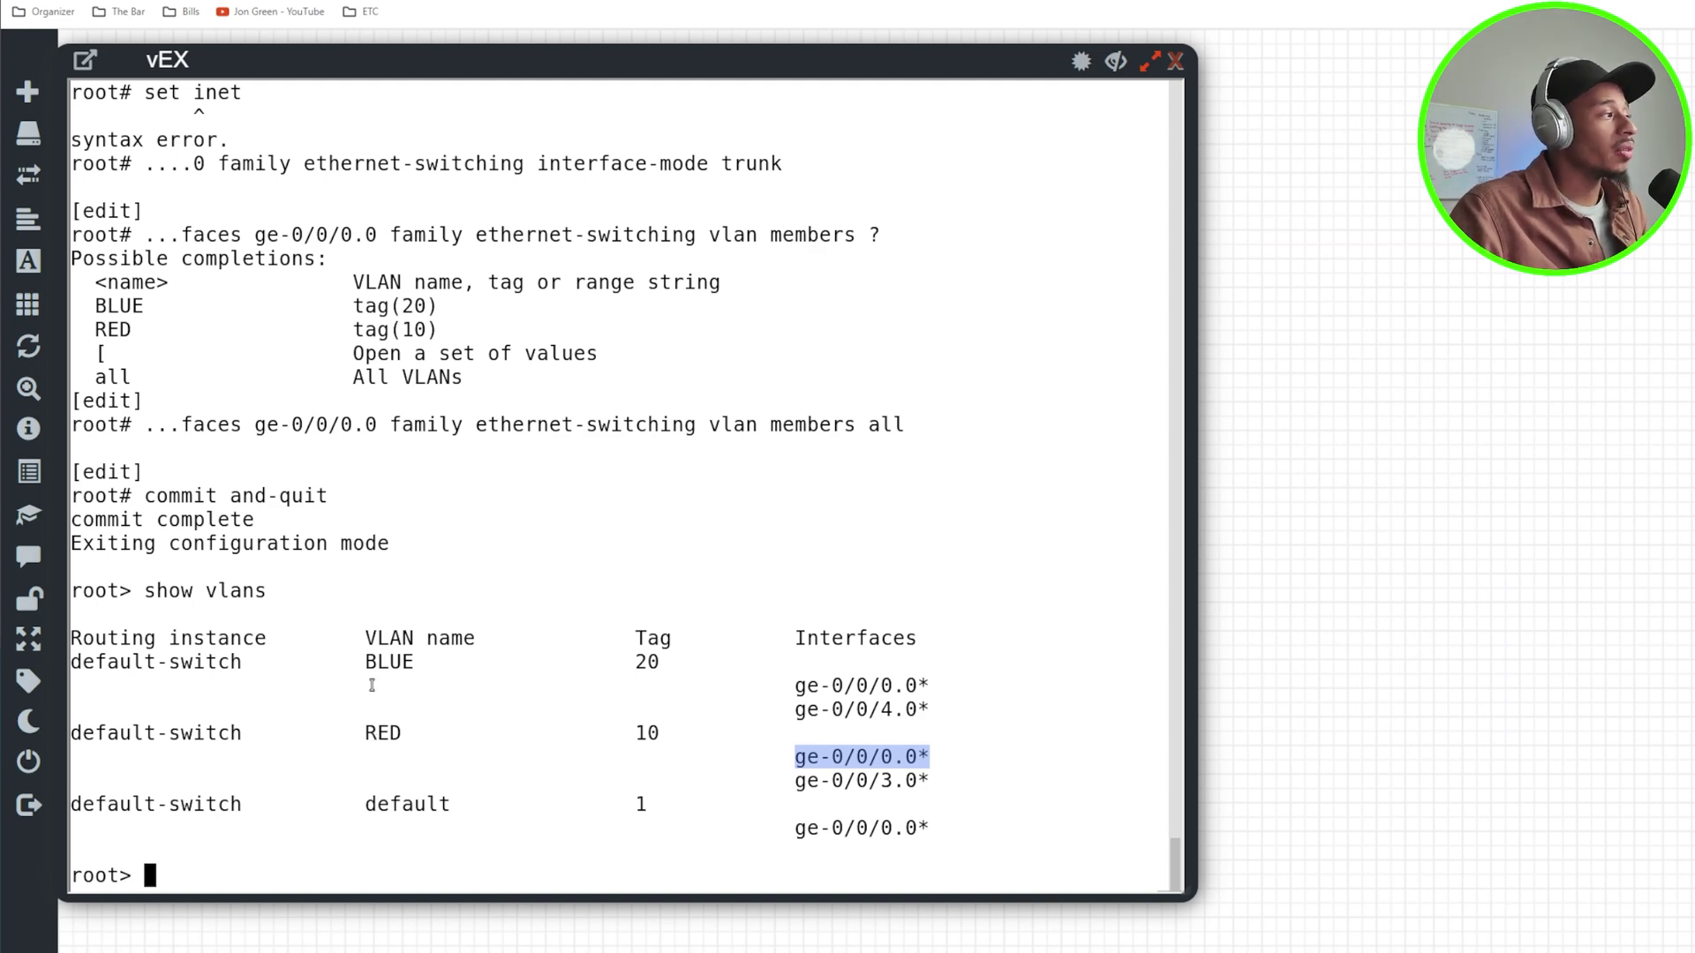
Back on the vSRX, add ge-0/0/0.10 and ge-0/0/0.20 to the trust security zone.
click(1115, 66)
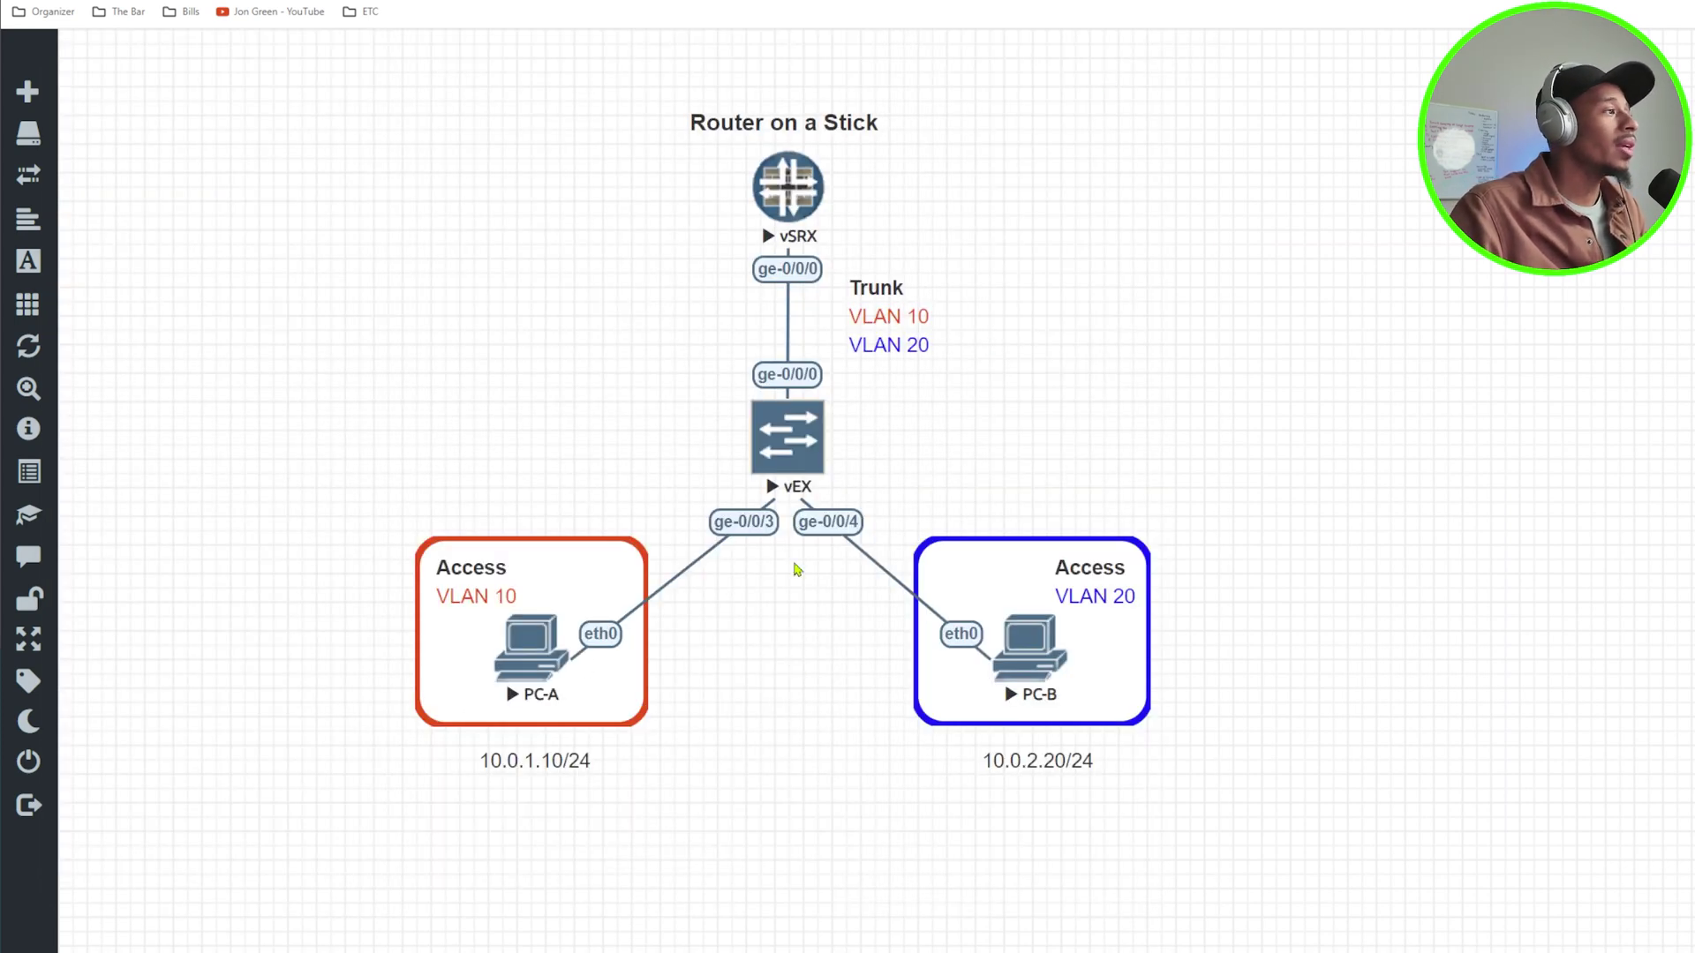
click(783, 205)
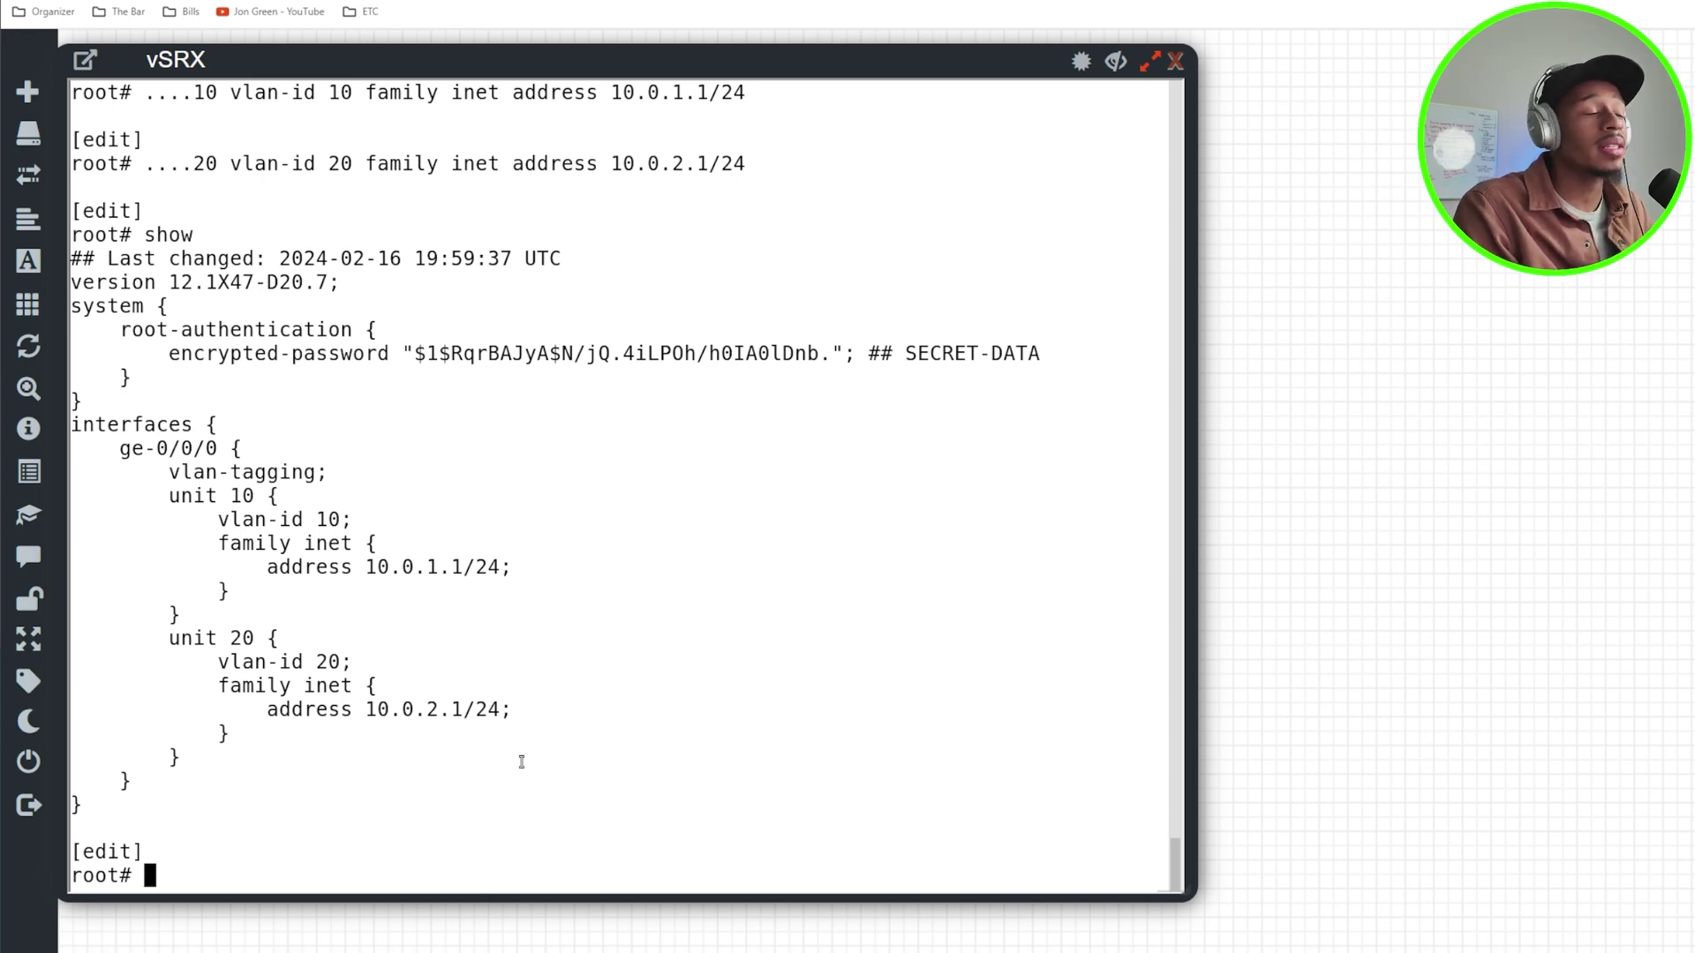
text(set se)
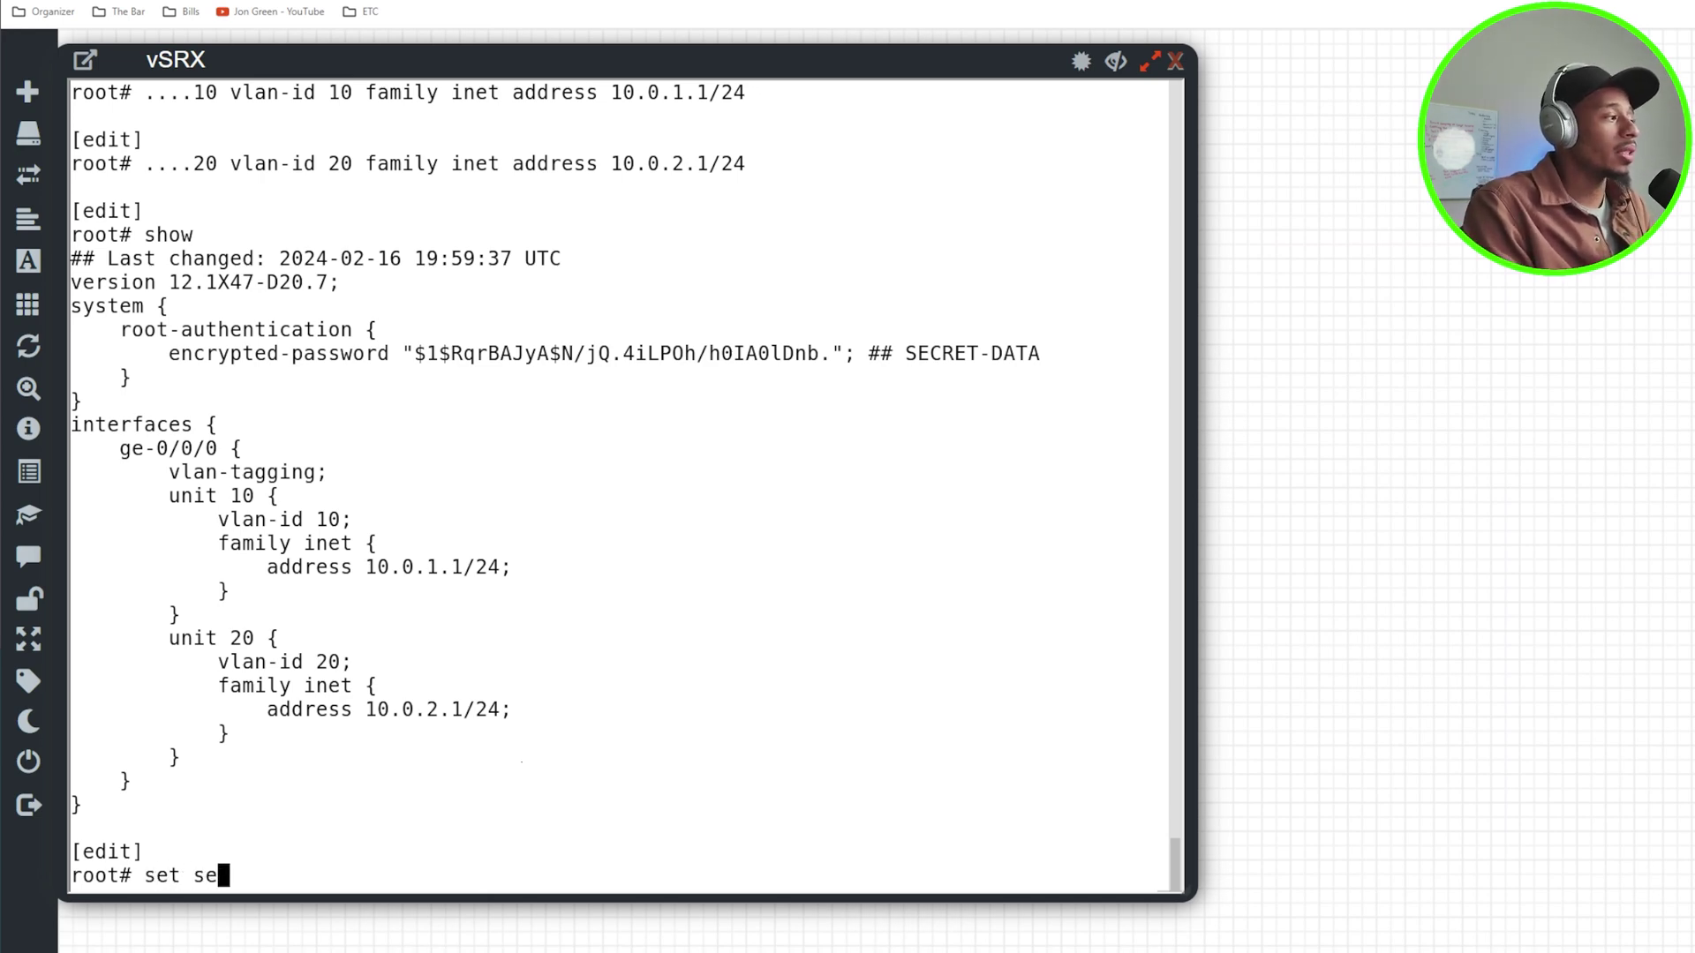
text(cyu)
key(BackSpace)
key(BackSpace)
key(BackSpace)
text(curity zones security-zone )
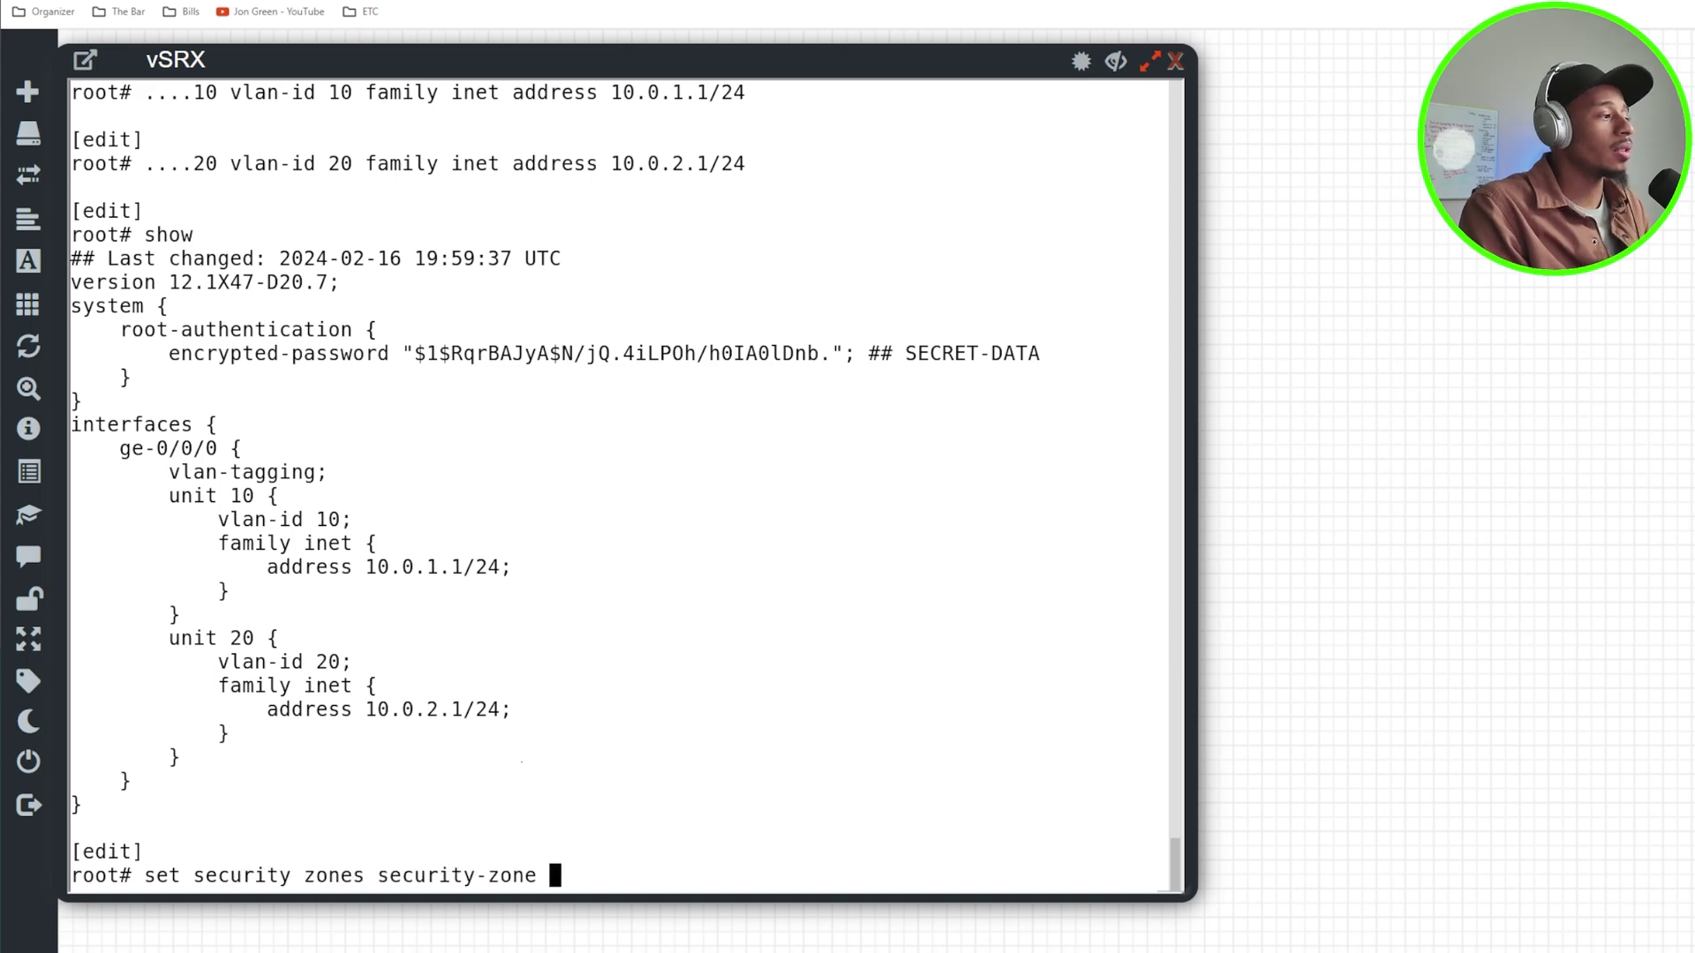
text(trust)
key(Return)
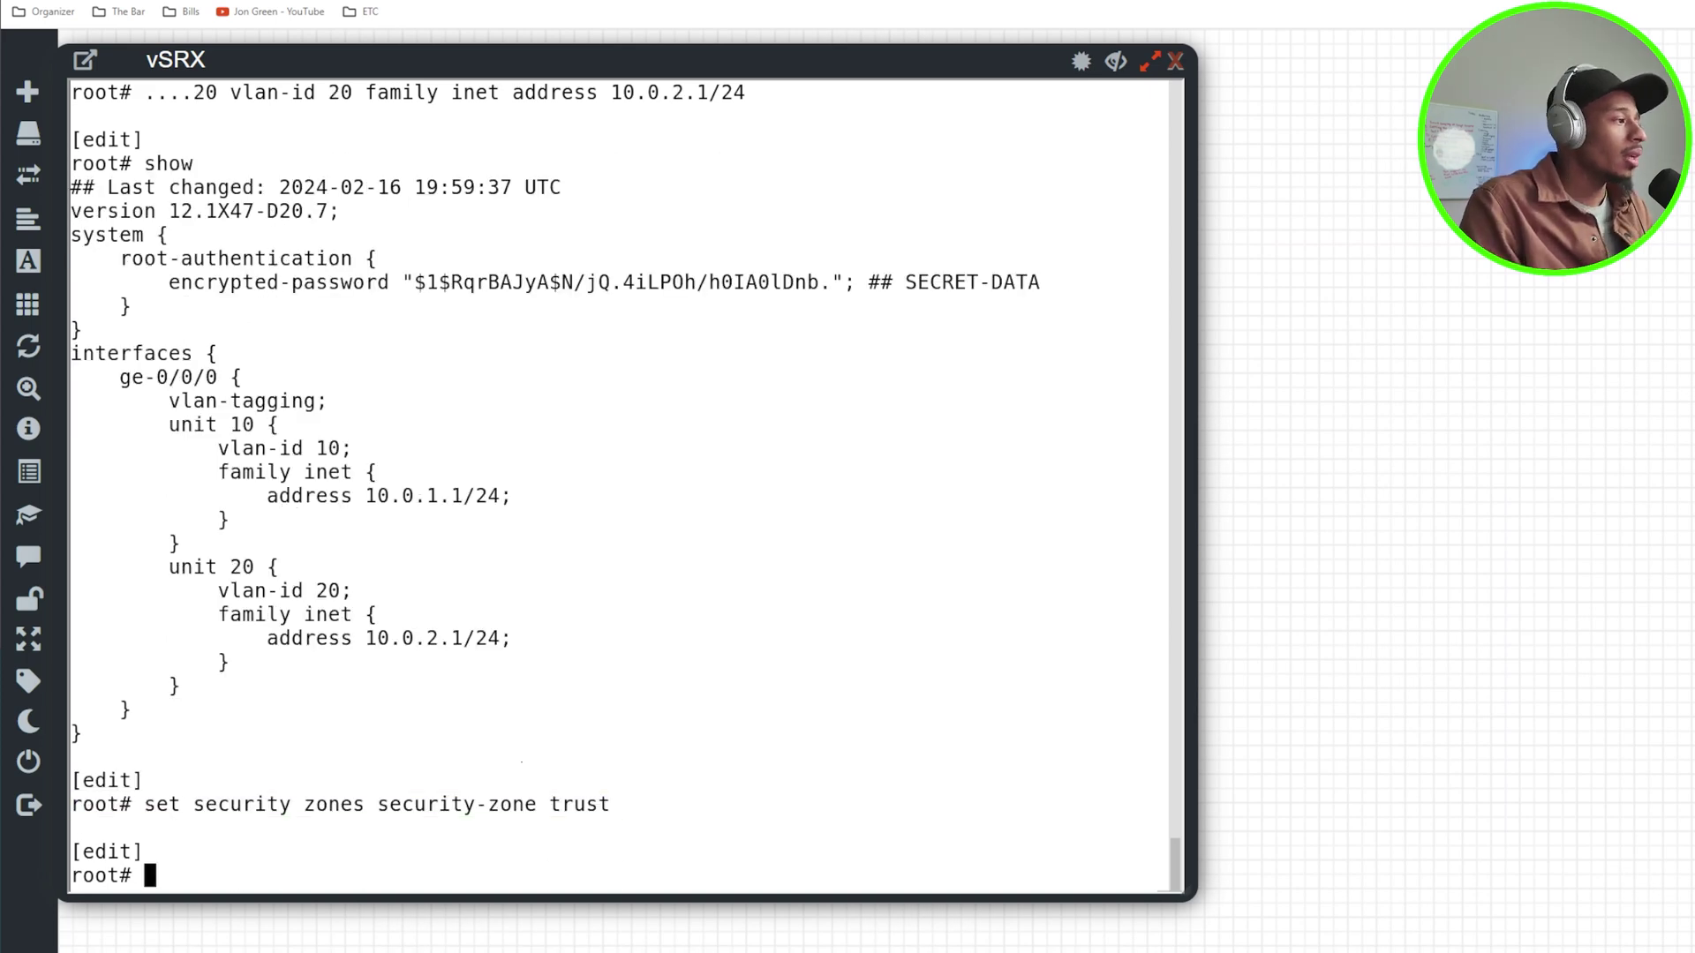
key(Up)
text(interfaces )
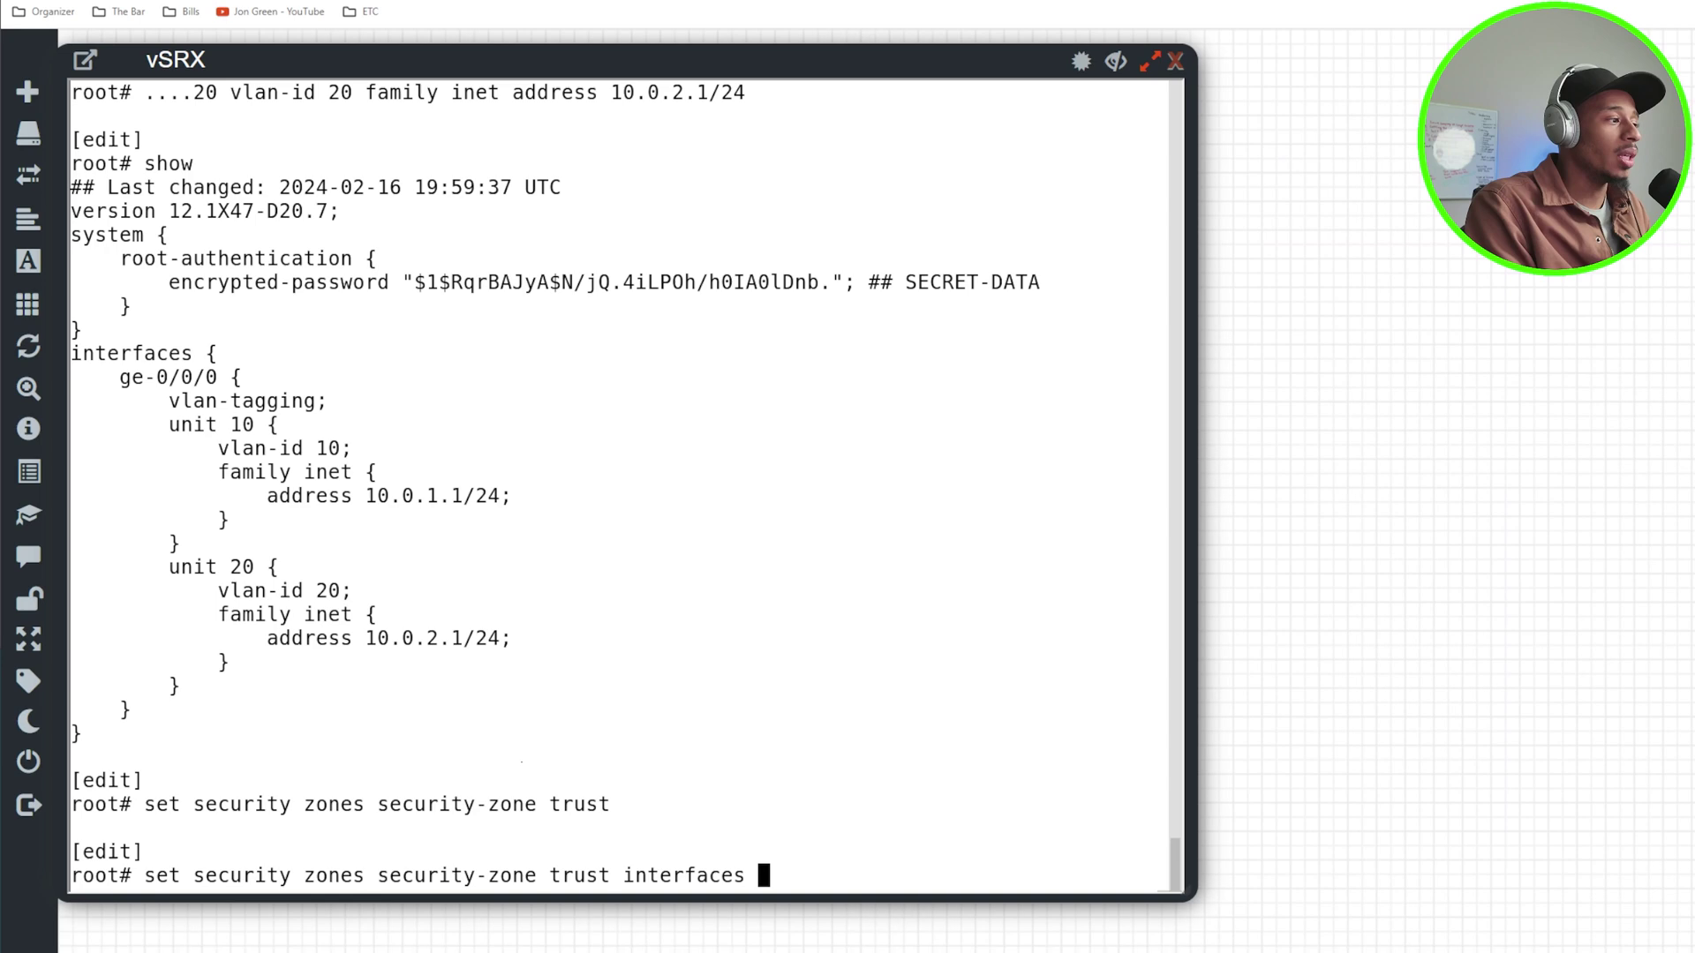
text(ge-0/0/0.)
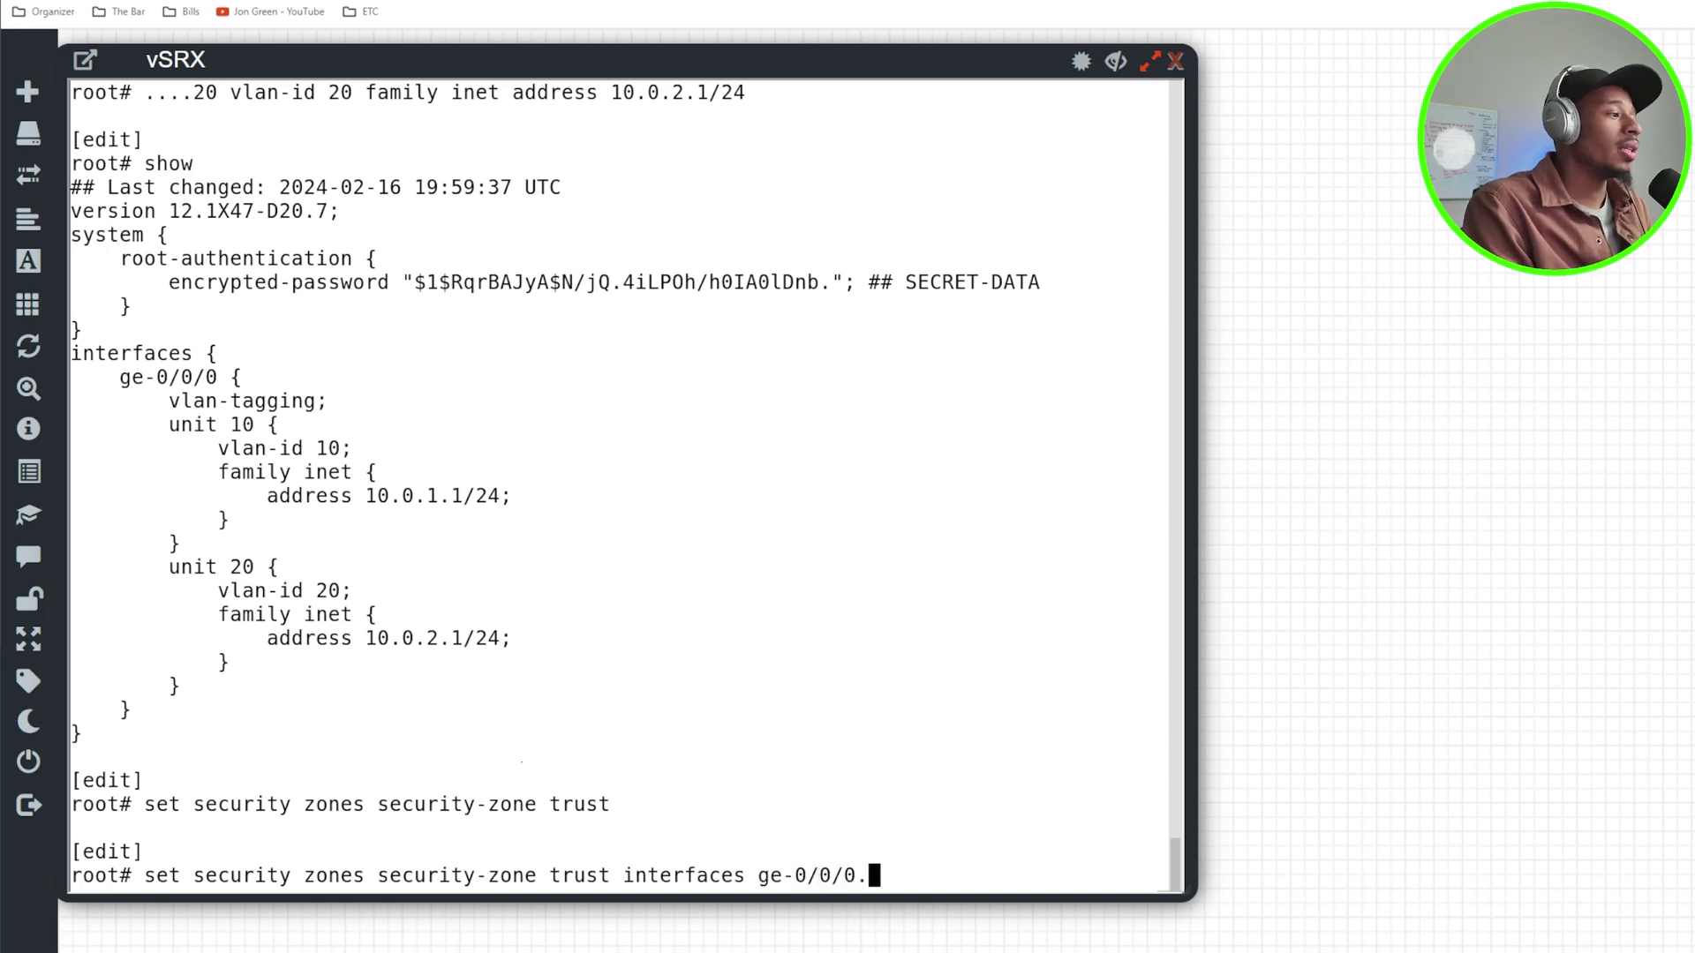
text(10)
key(Return)
key(Up)
key(BackSpace)
key(BackSpace)
text(20)
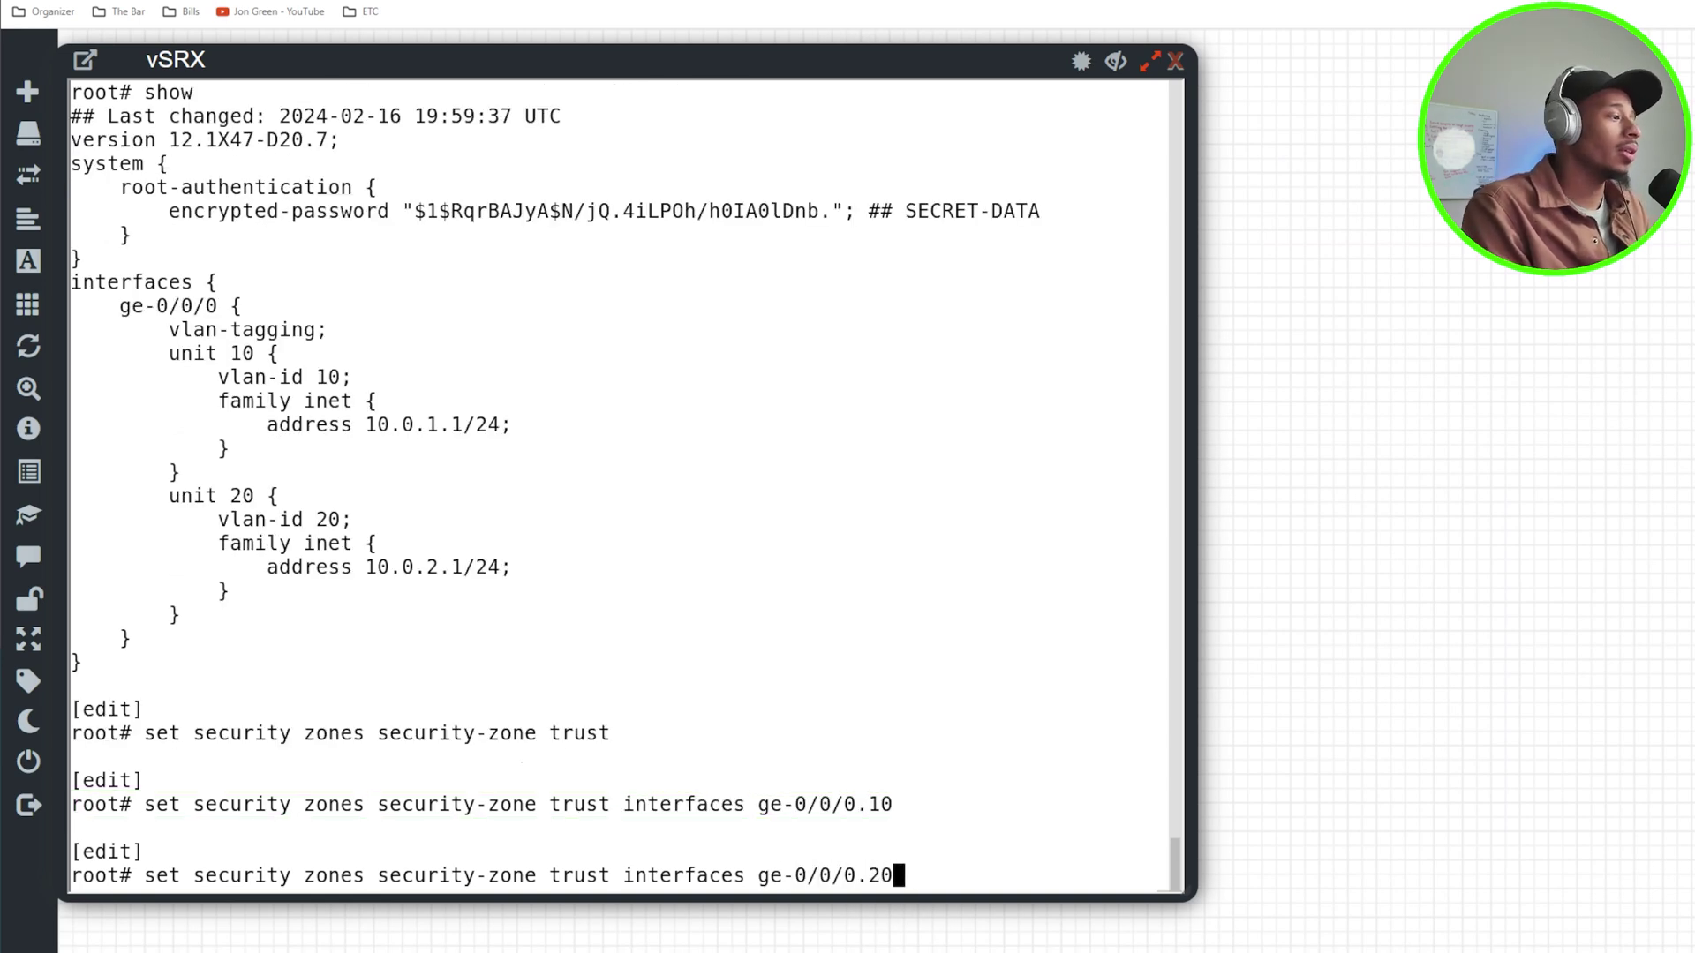
key(Return)
text(set)
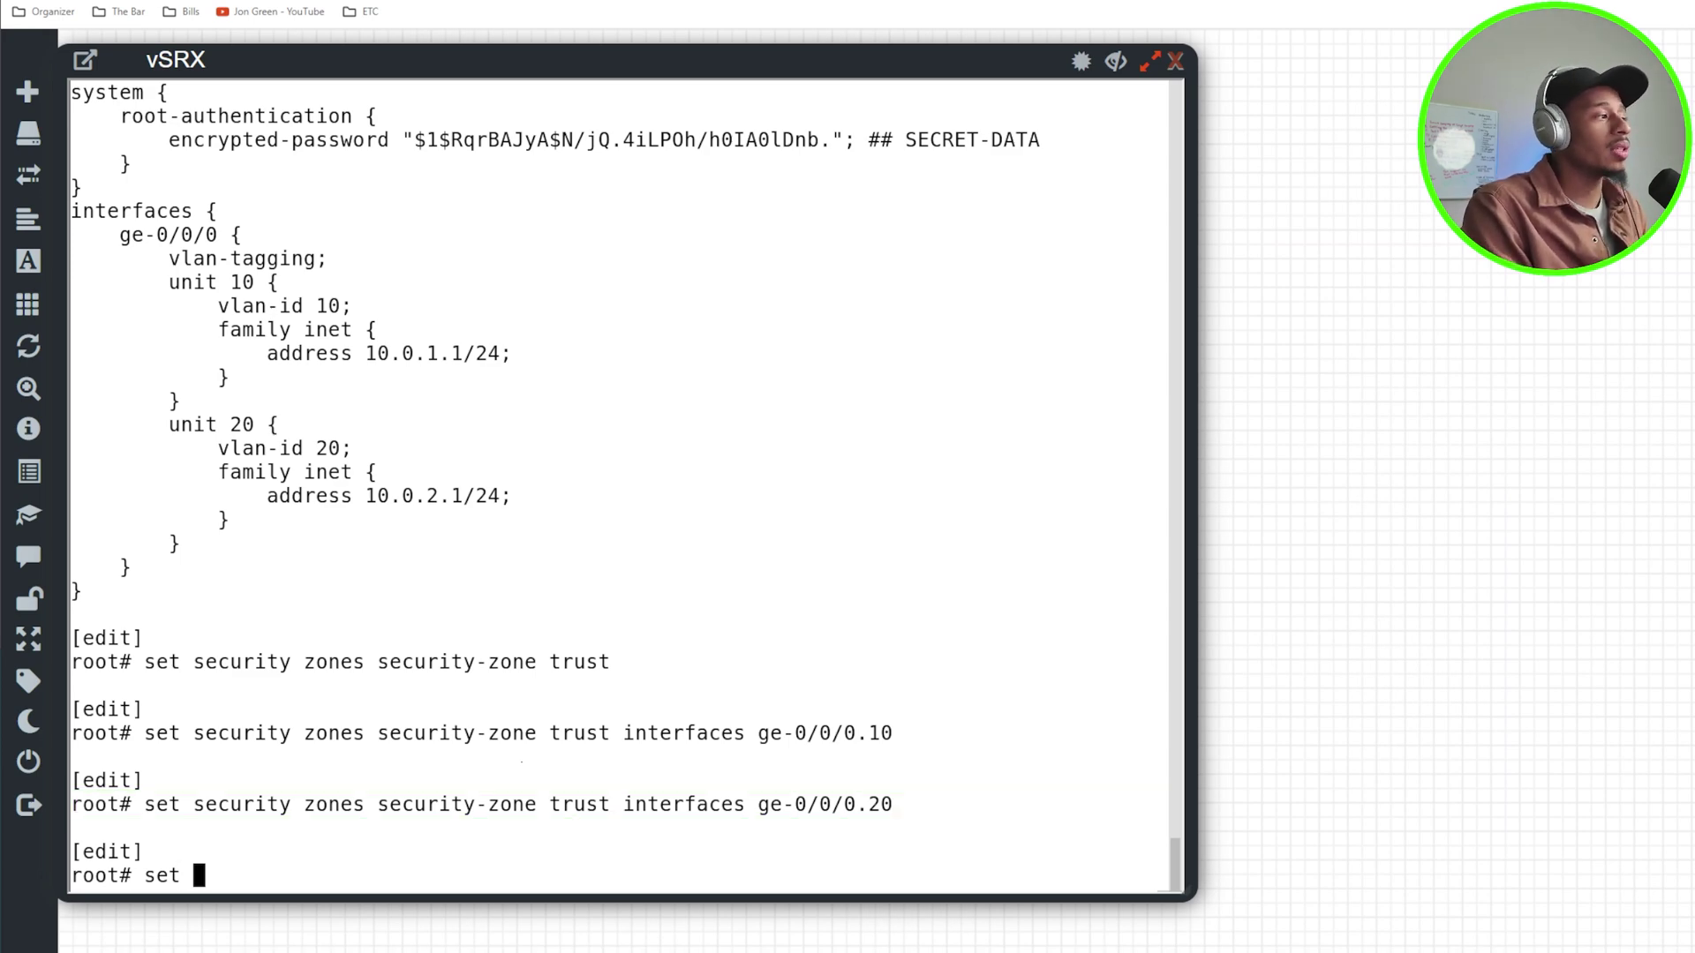
text(security zon)
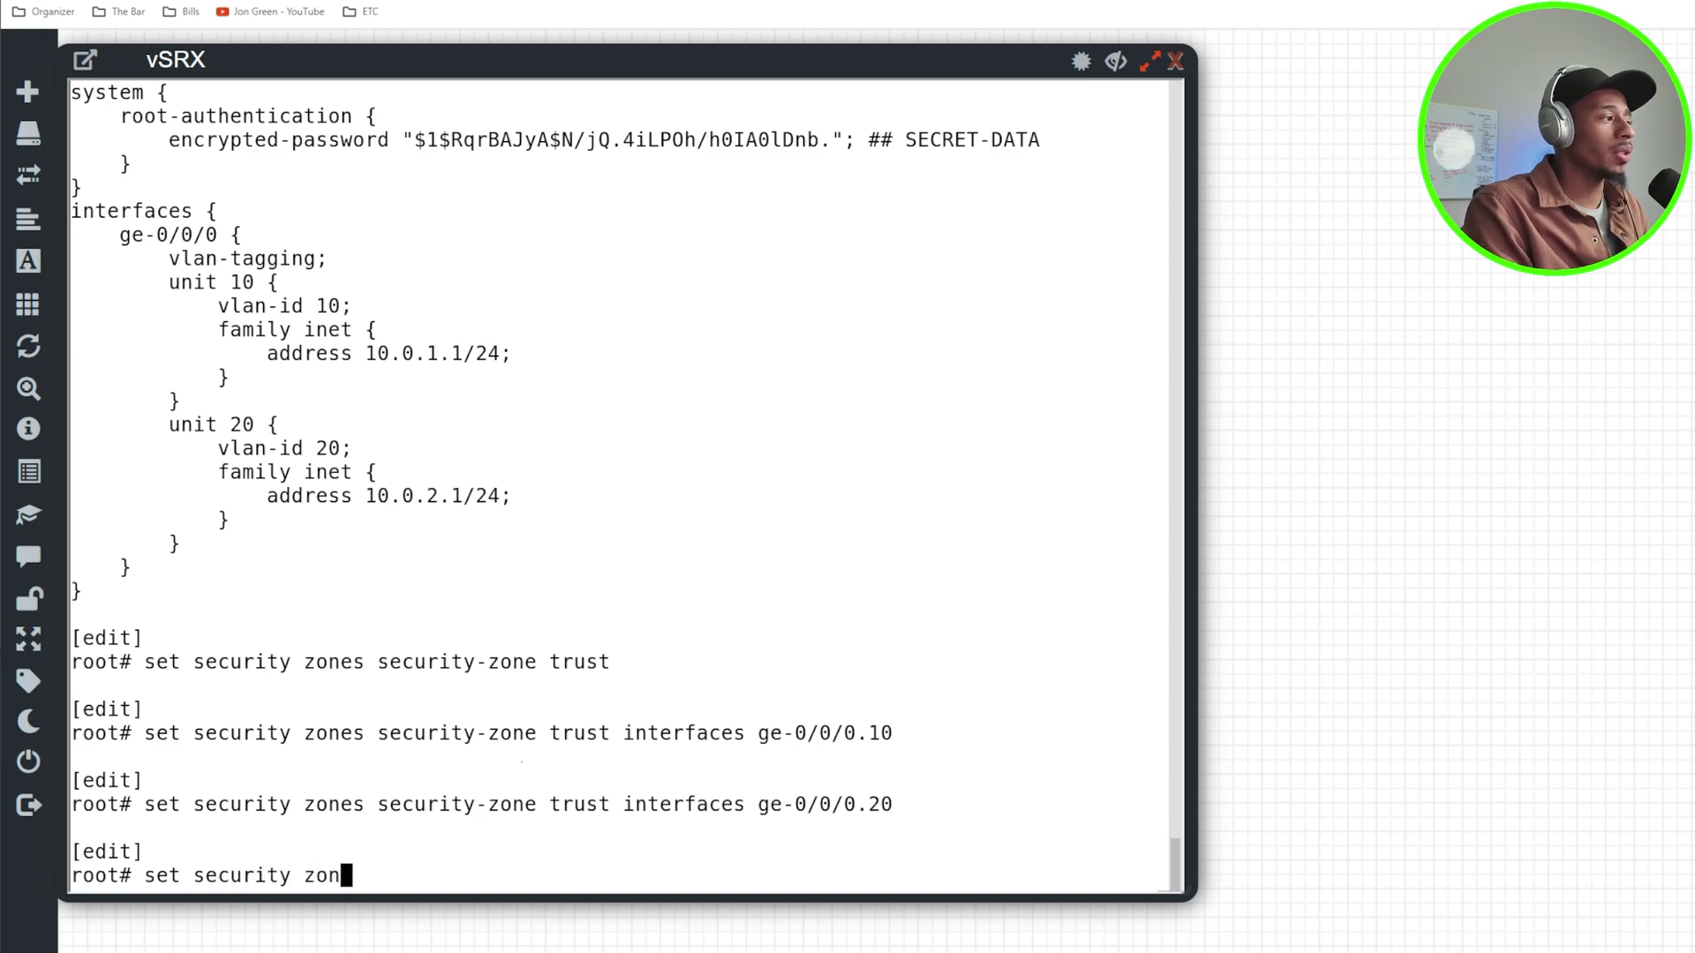
text(es security-zone trust host-inbound-traffic )
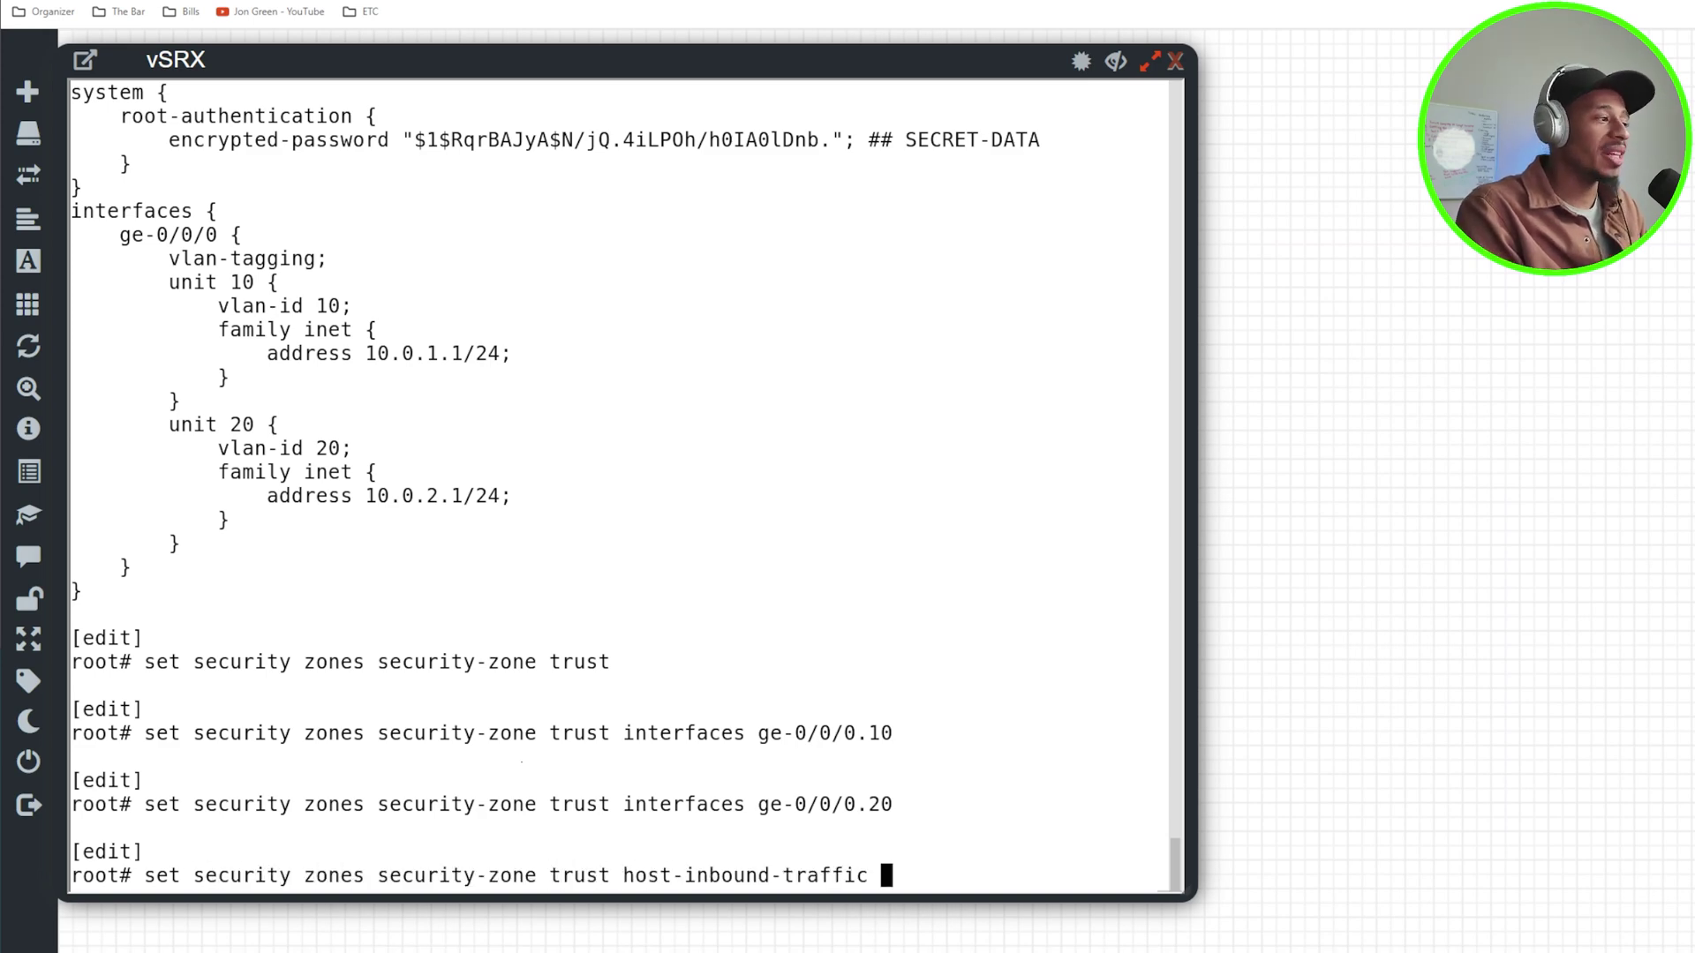
text(system-services all)
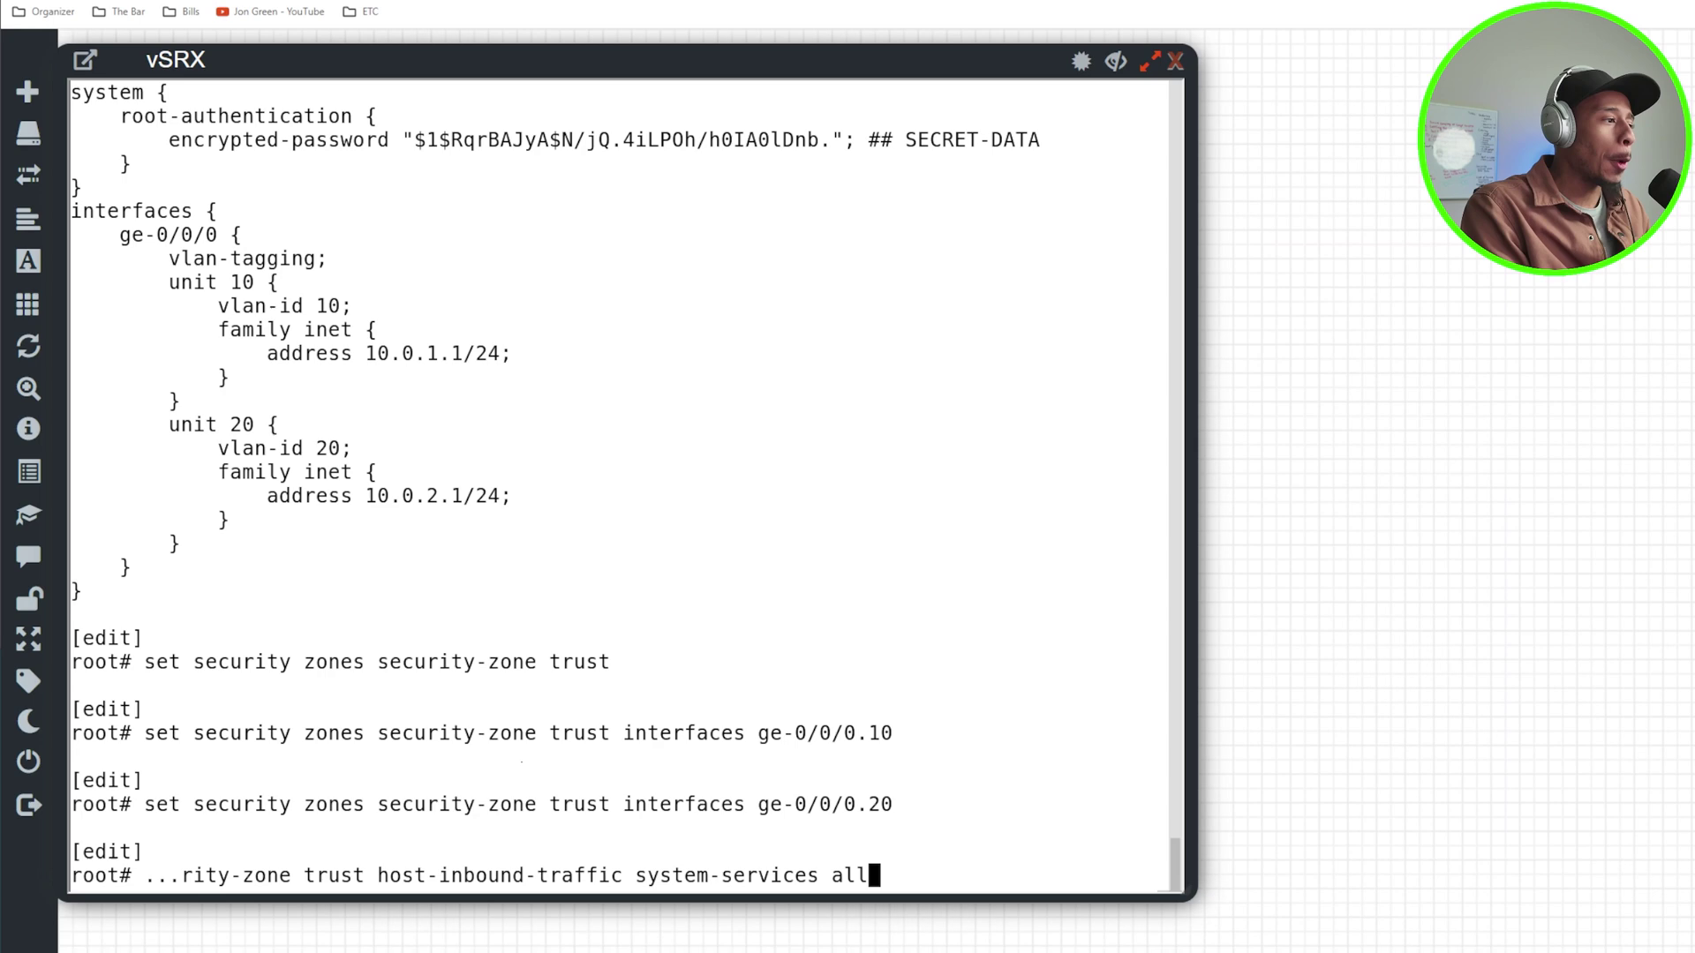
Allow all host-inbound system services and protocols in the trust zone.
key(Return)
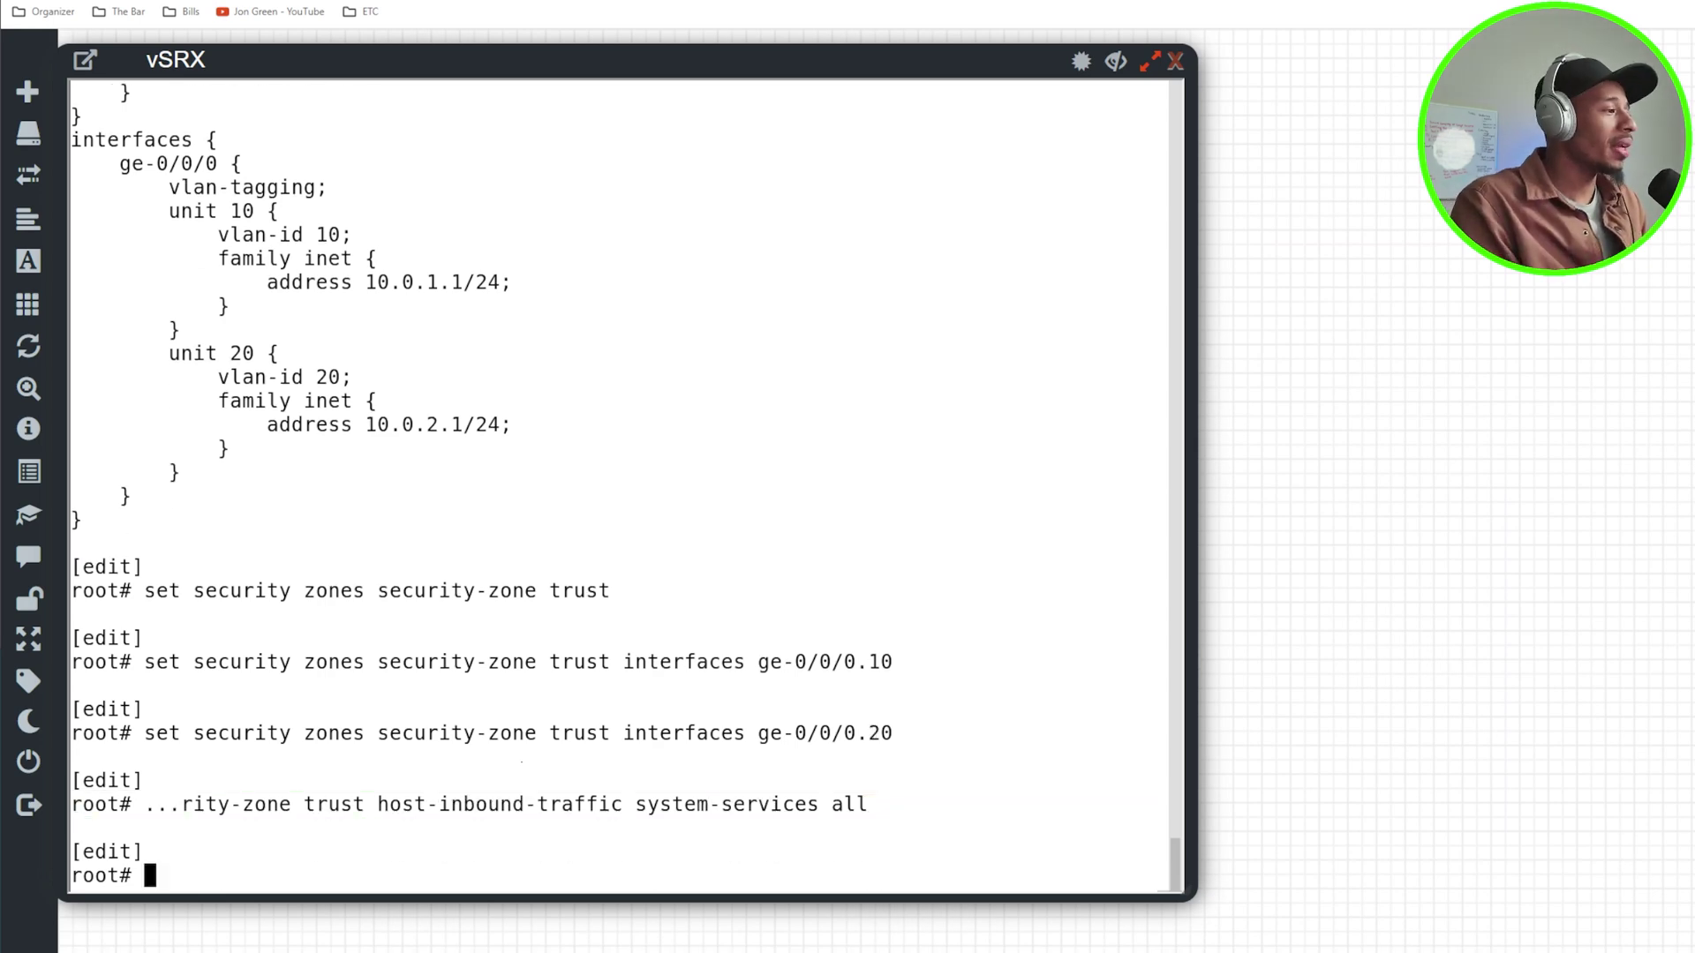
key(Up)
key(BackSpace)
key(BackSpace)
key(BackSpace)
key(BackSpace)
key(BackSpace)
key(BackSpace)
key(BackSpace)
key(BackSpace)
key(BackSpace)
key(BackSpace)
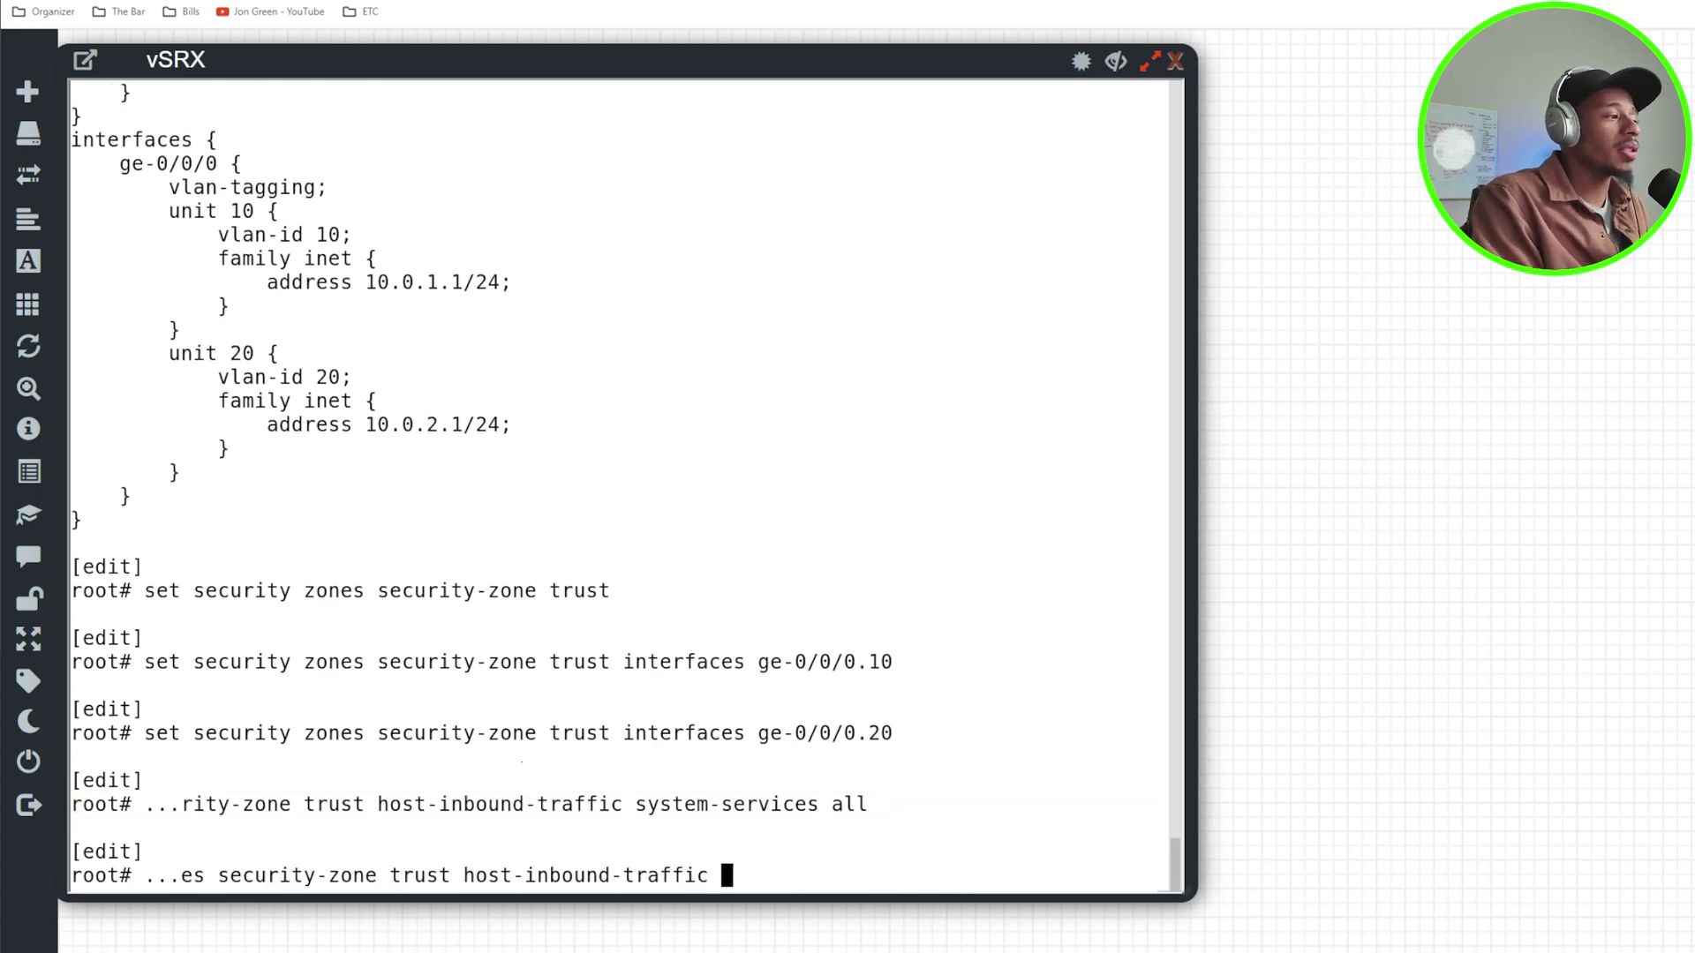
text(protocols all)
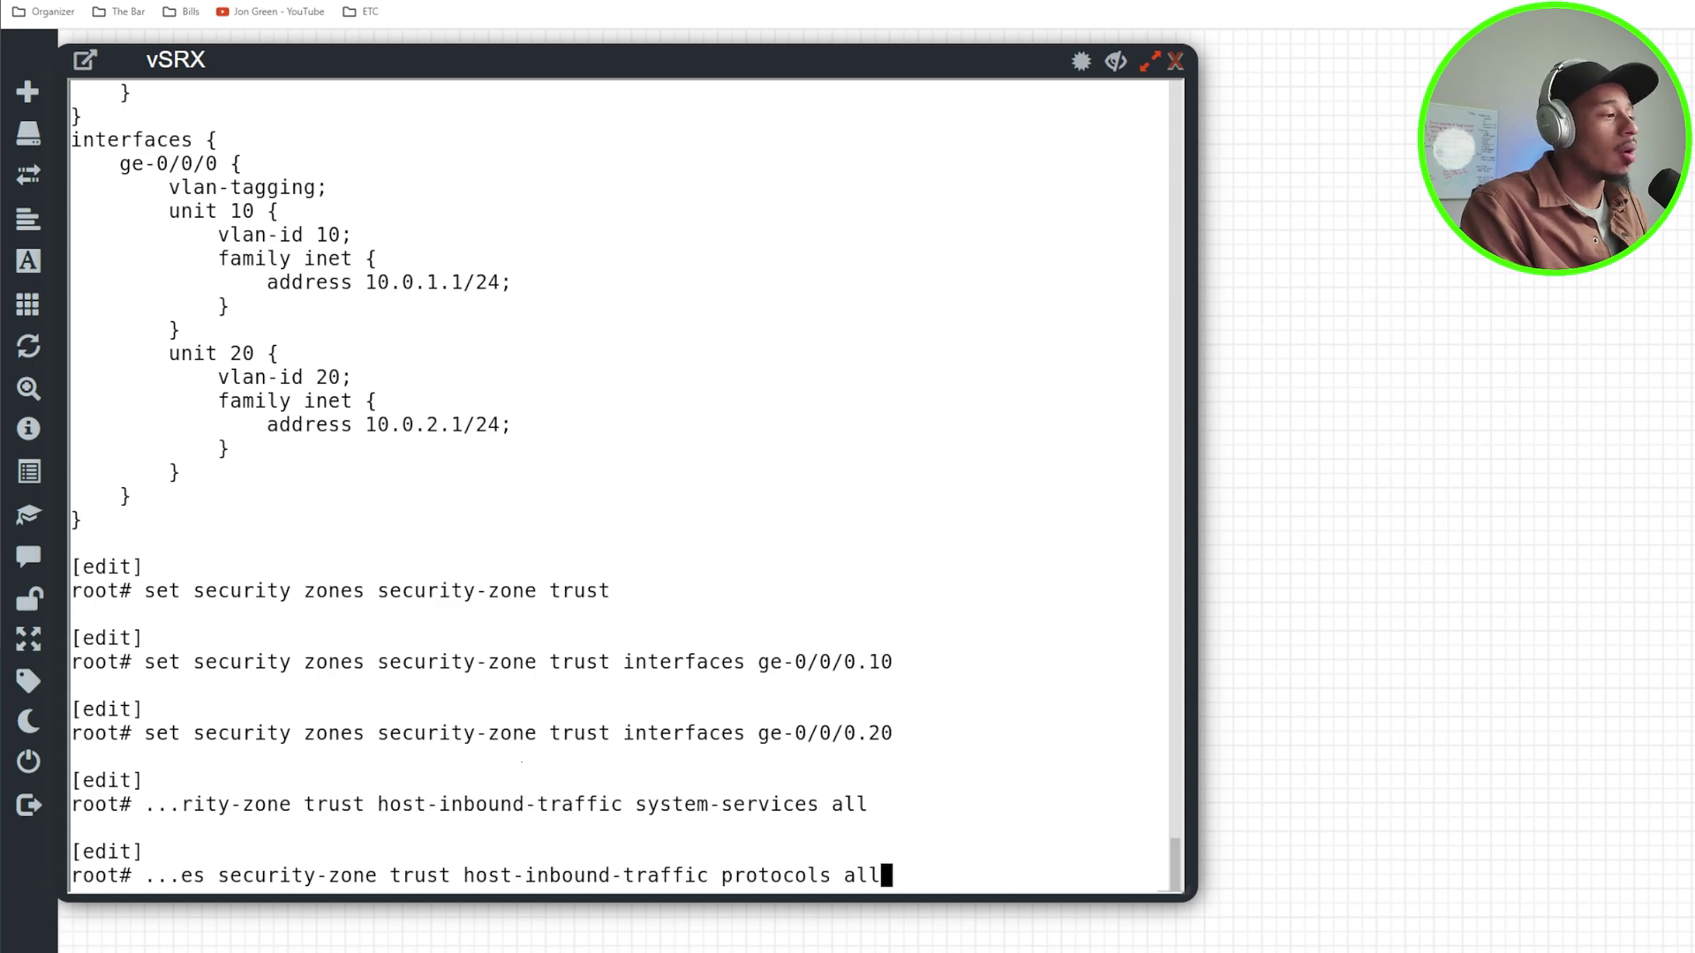
key(Return)
text(show )
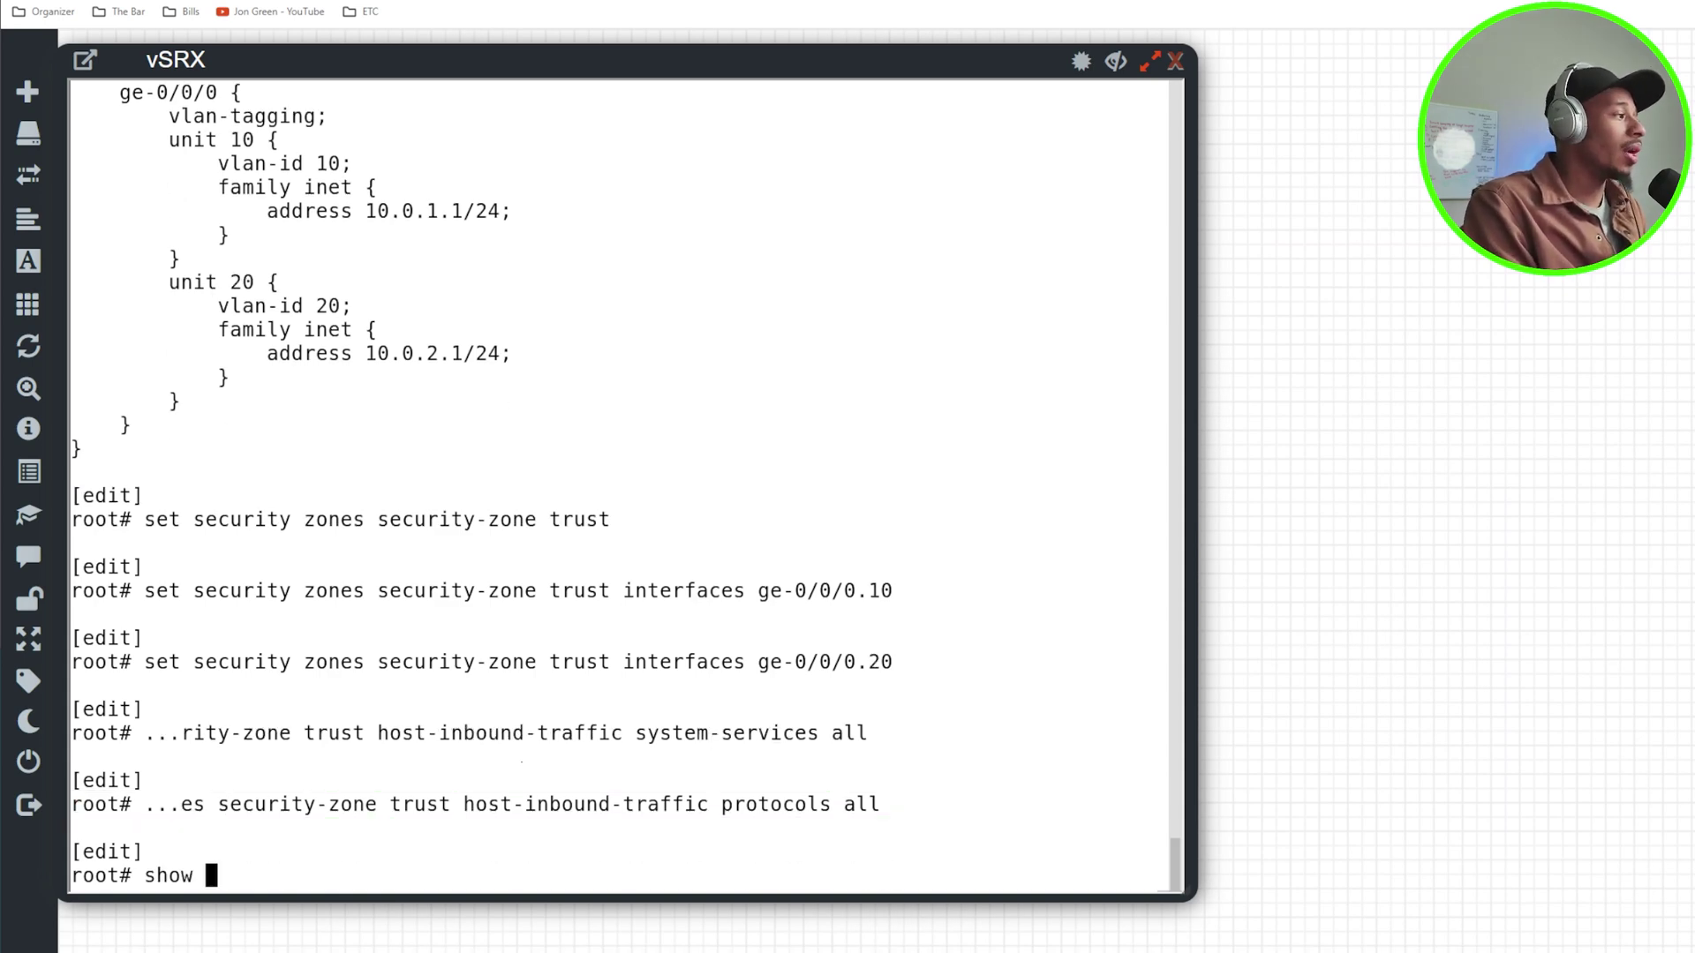
text(security)
Review and commit the security config, then ping PC-A at 10.0.1.10 with 0% loss.
key(Return)
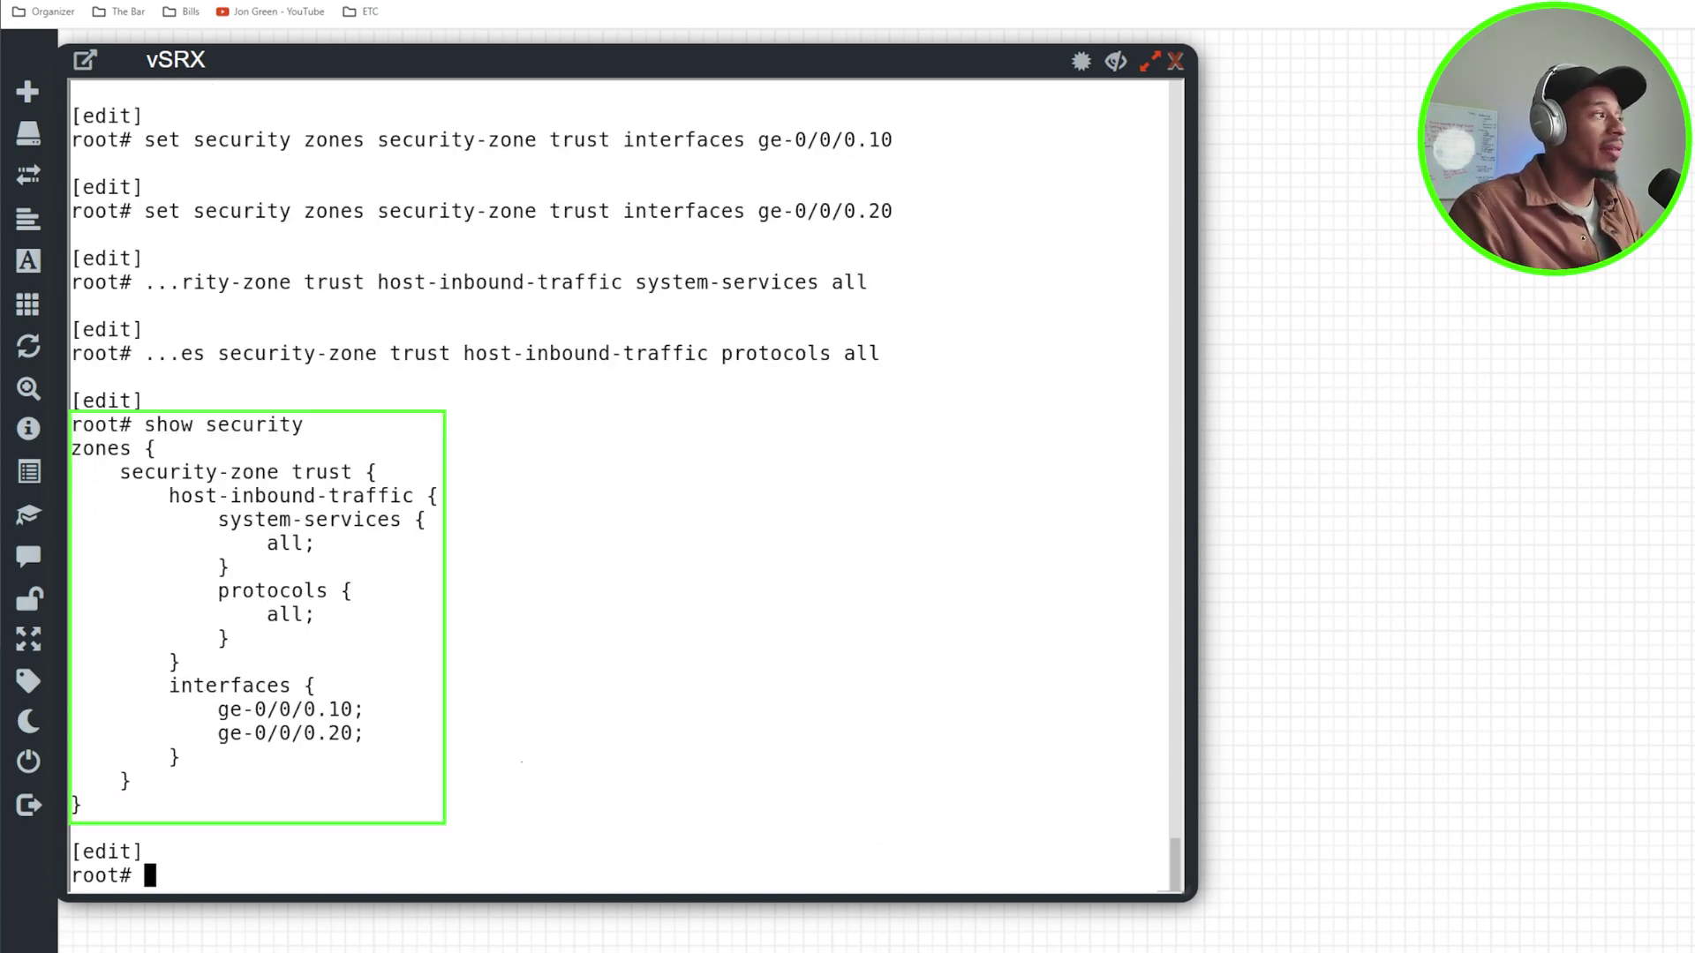
text(co)
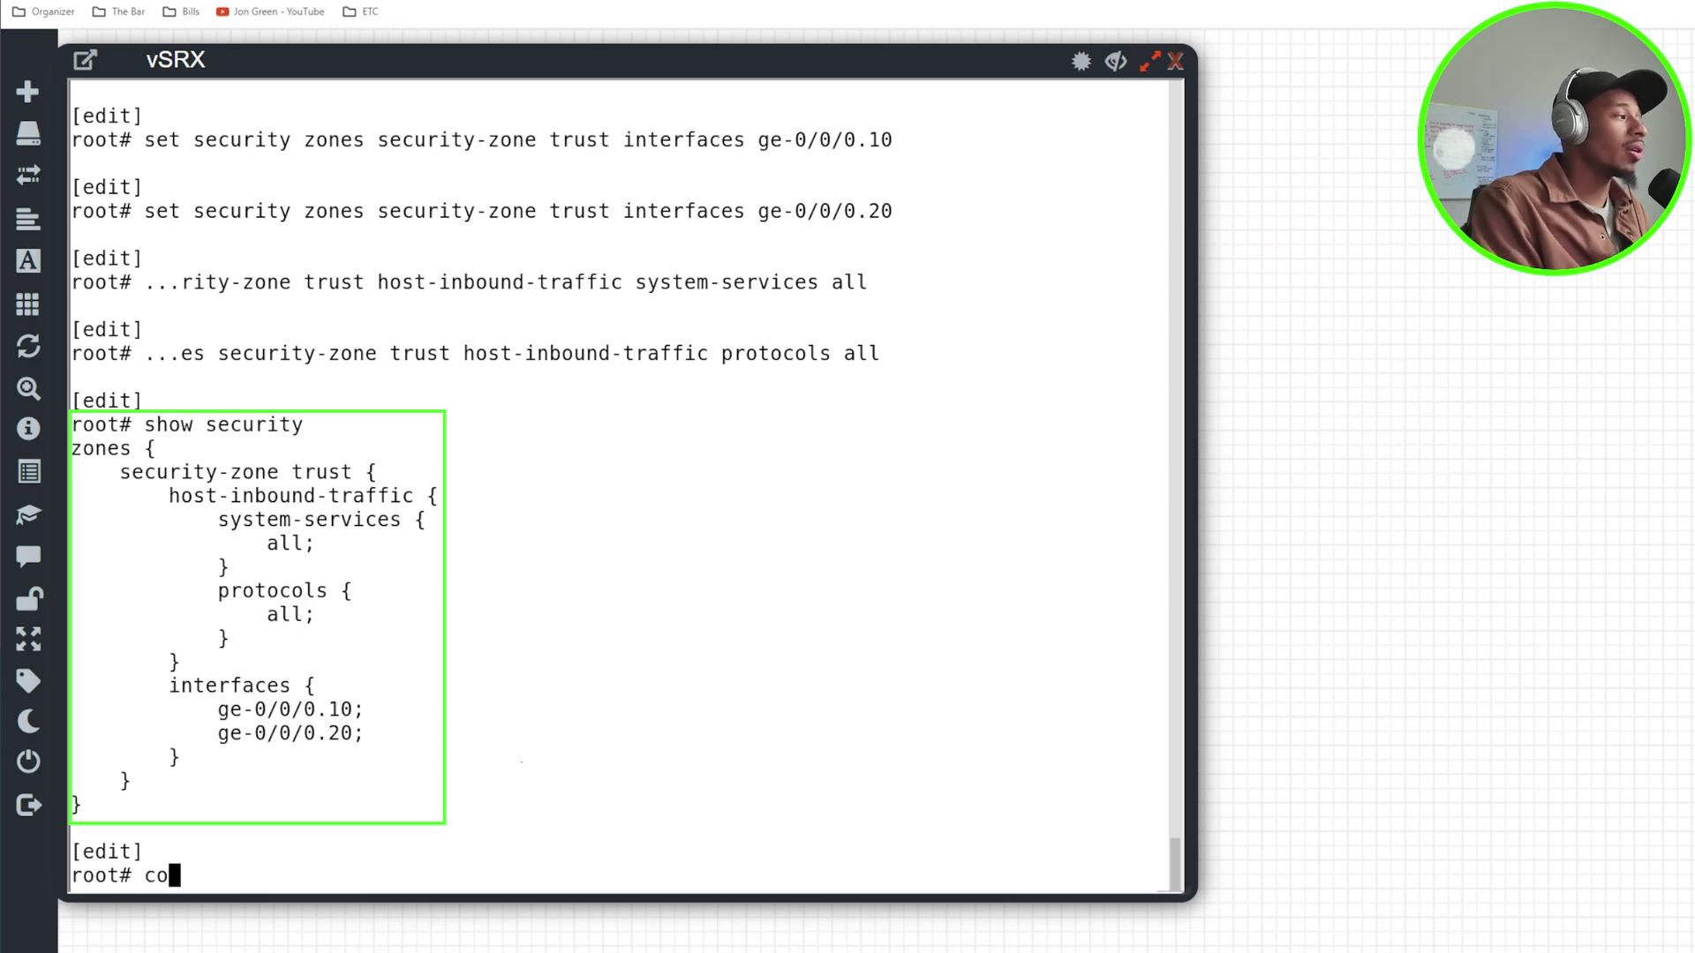
text(mmit and-quit)
key(Return)
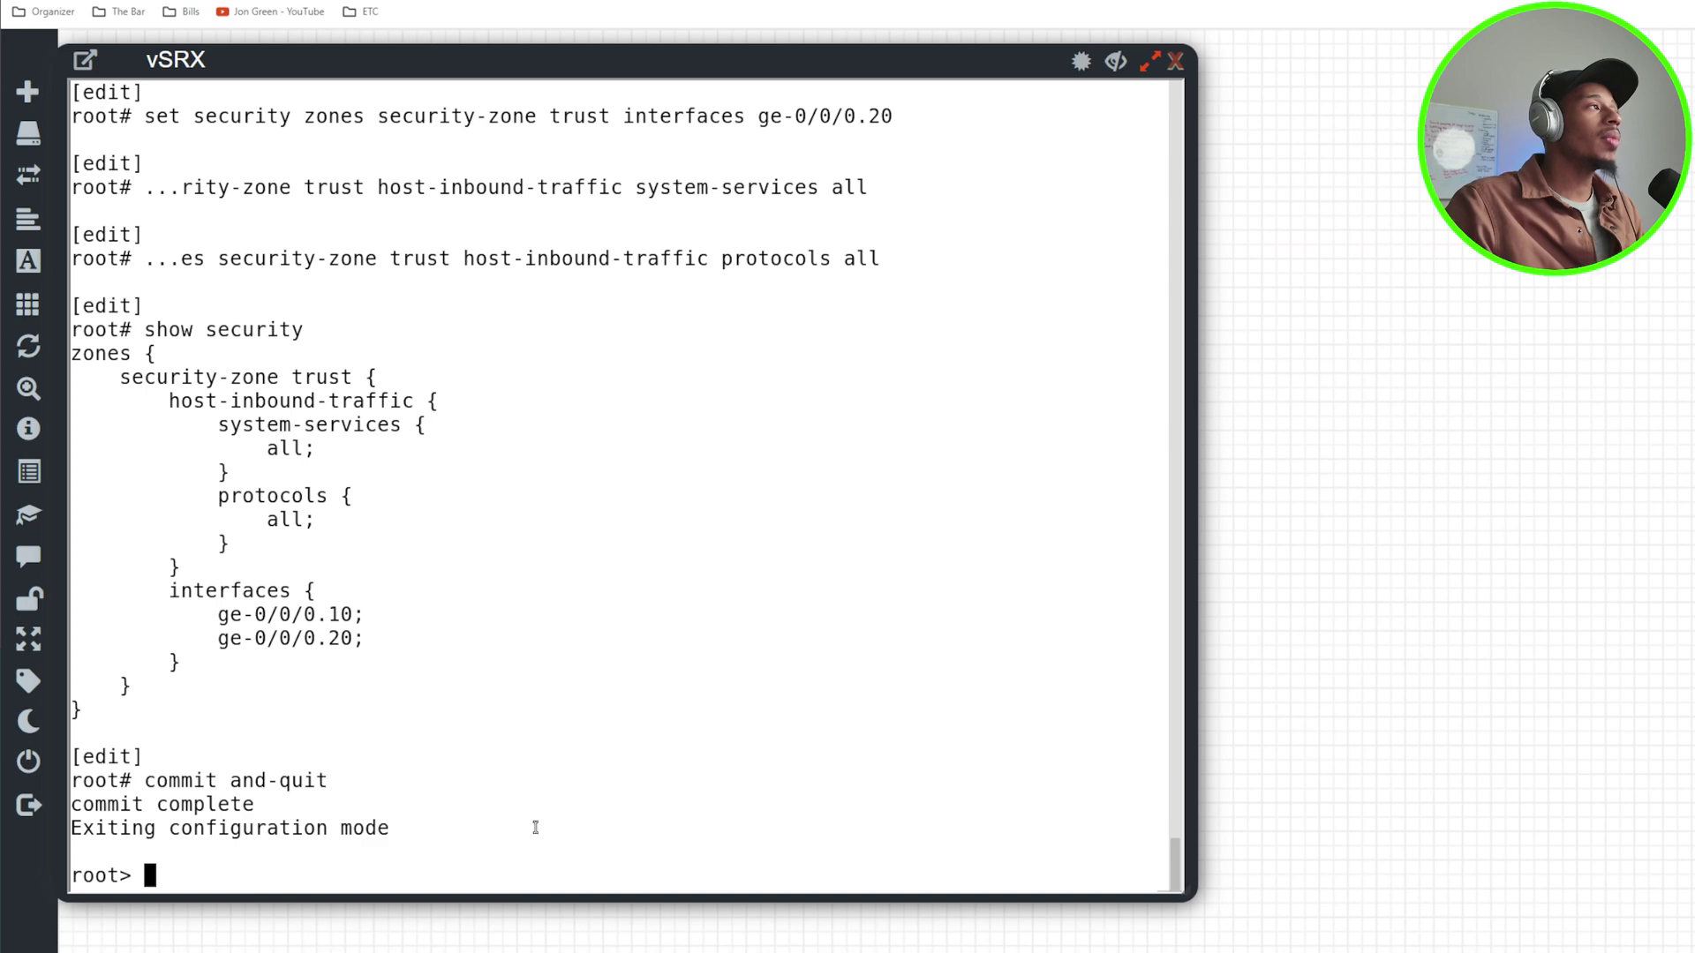
text(ping )
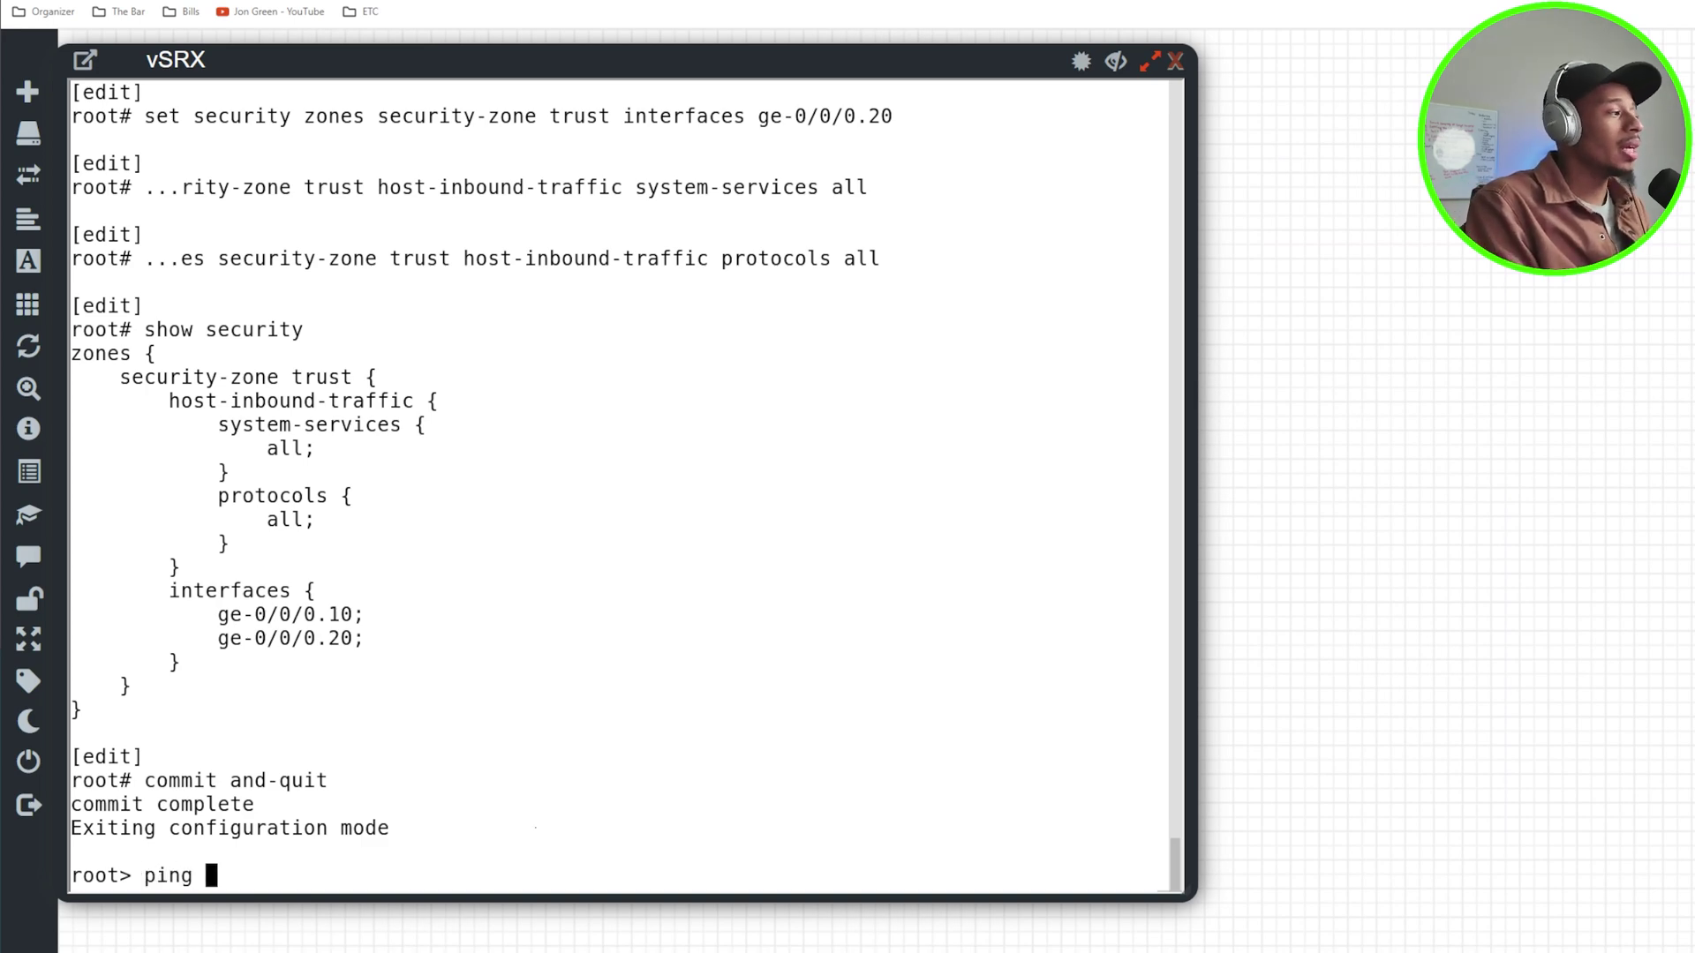
text(10.01.)
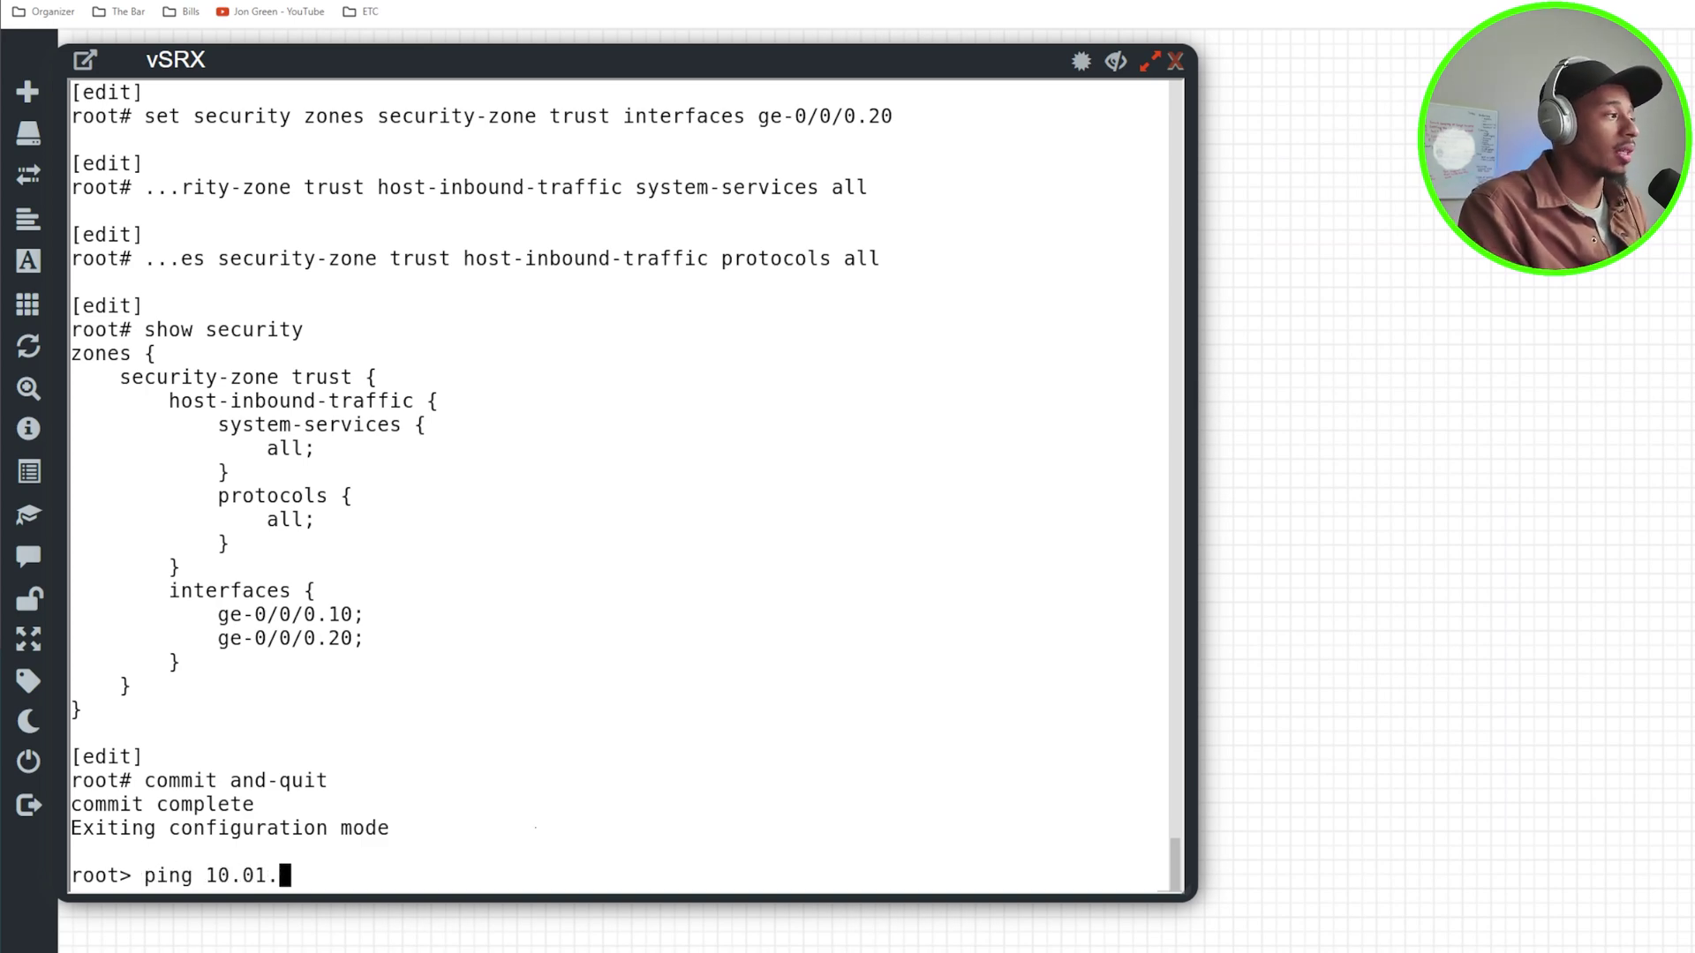
key(BackSpace)
key(BackSpace)
text(1.10)
key(Return)
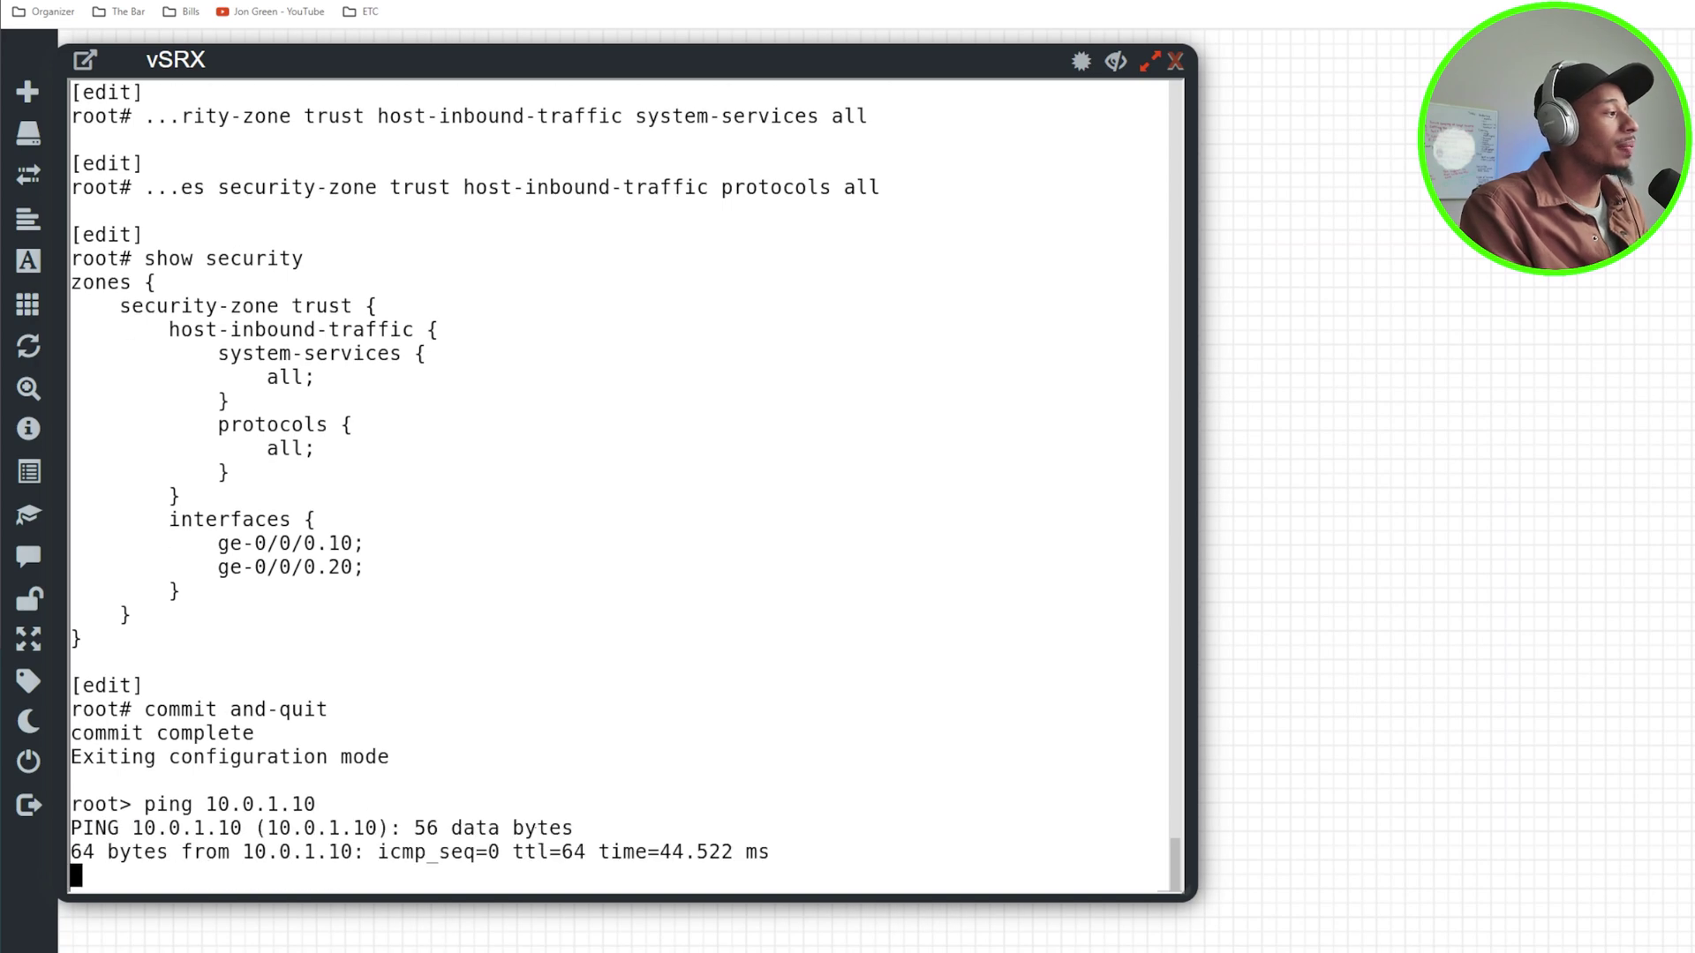
key(ctrl+c)
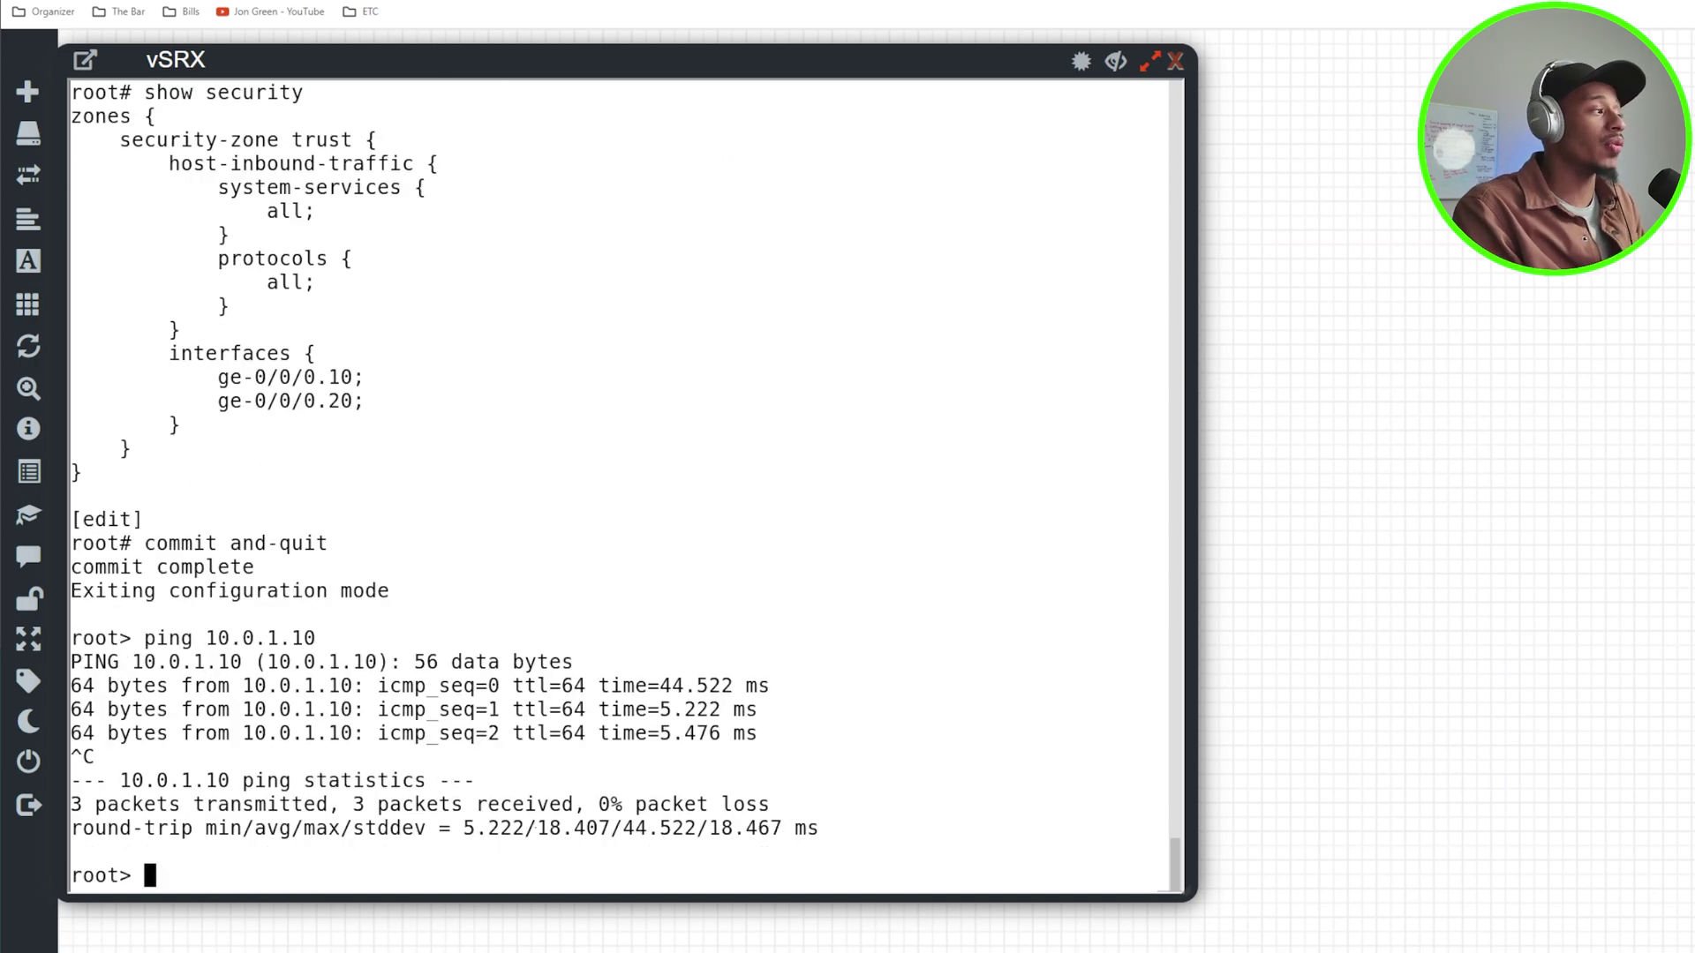
text(ping 1)
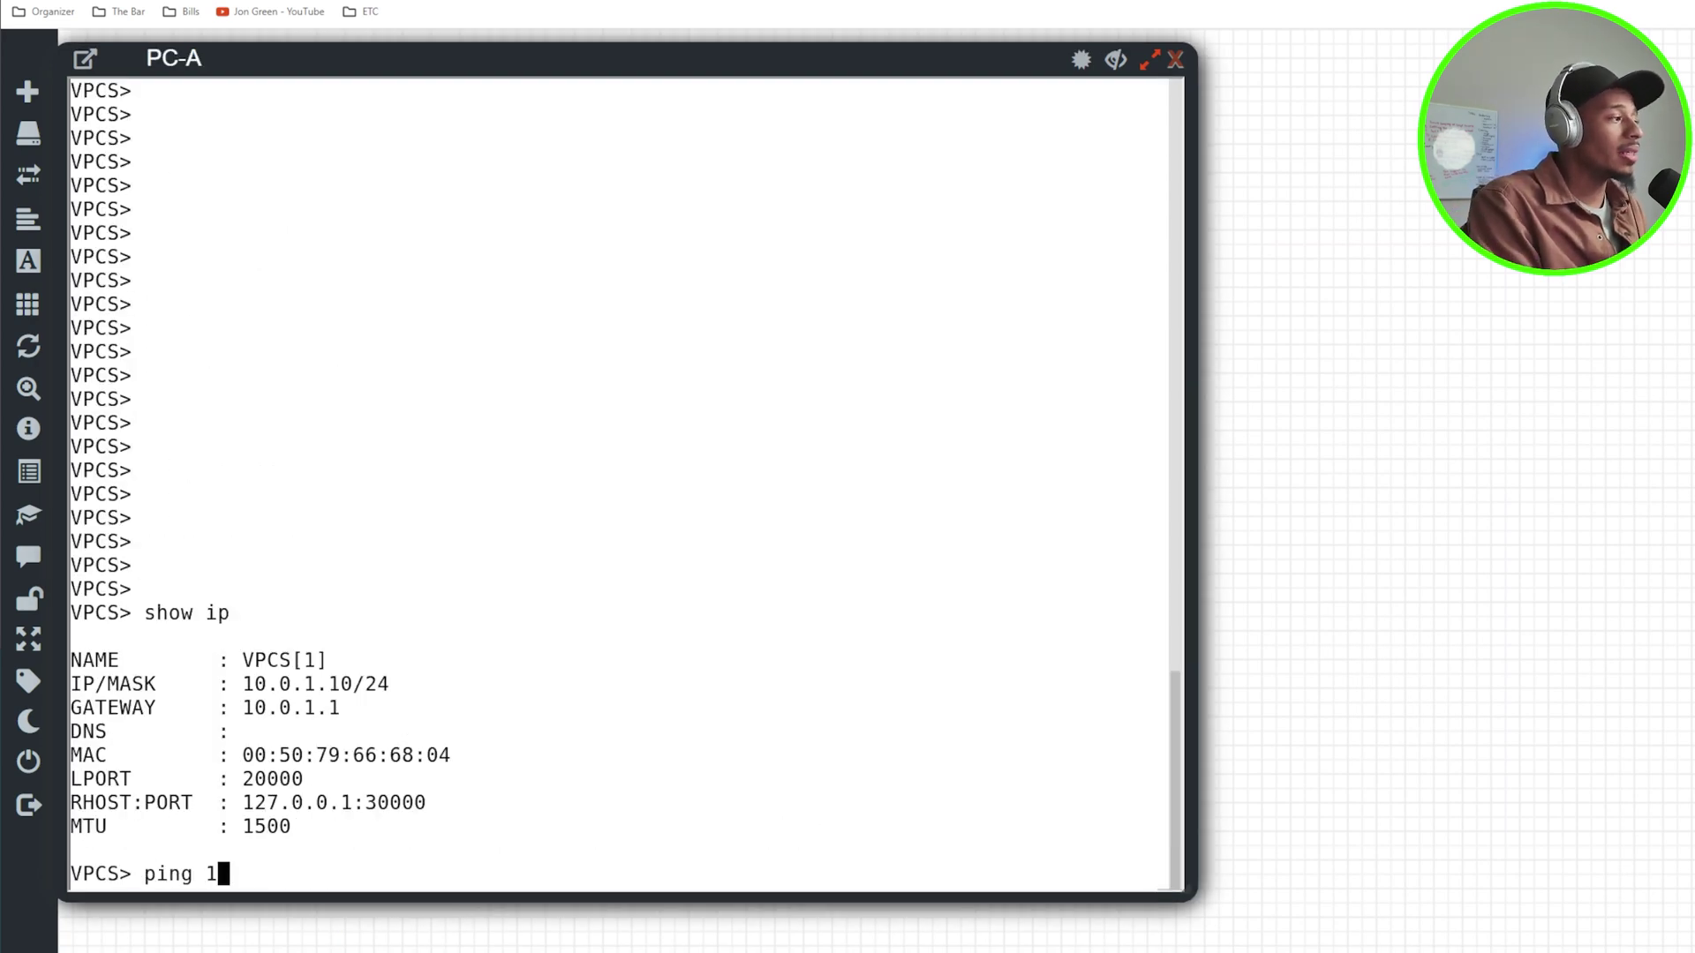
text(0.0.1.1)
From PC-A, ping 10.0.1.1 successfully and 10.0.2.1 with timeouts, then switch to the vSRX.
key(Return)
key(ctrl+c)
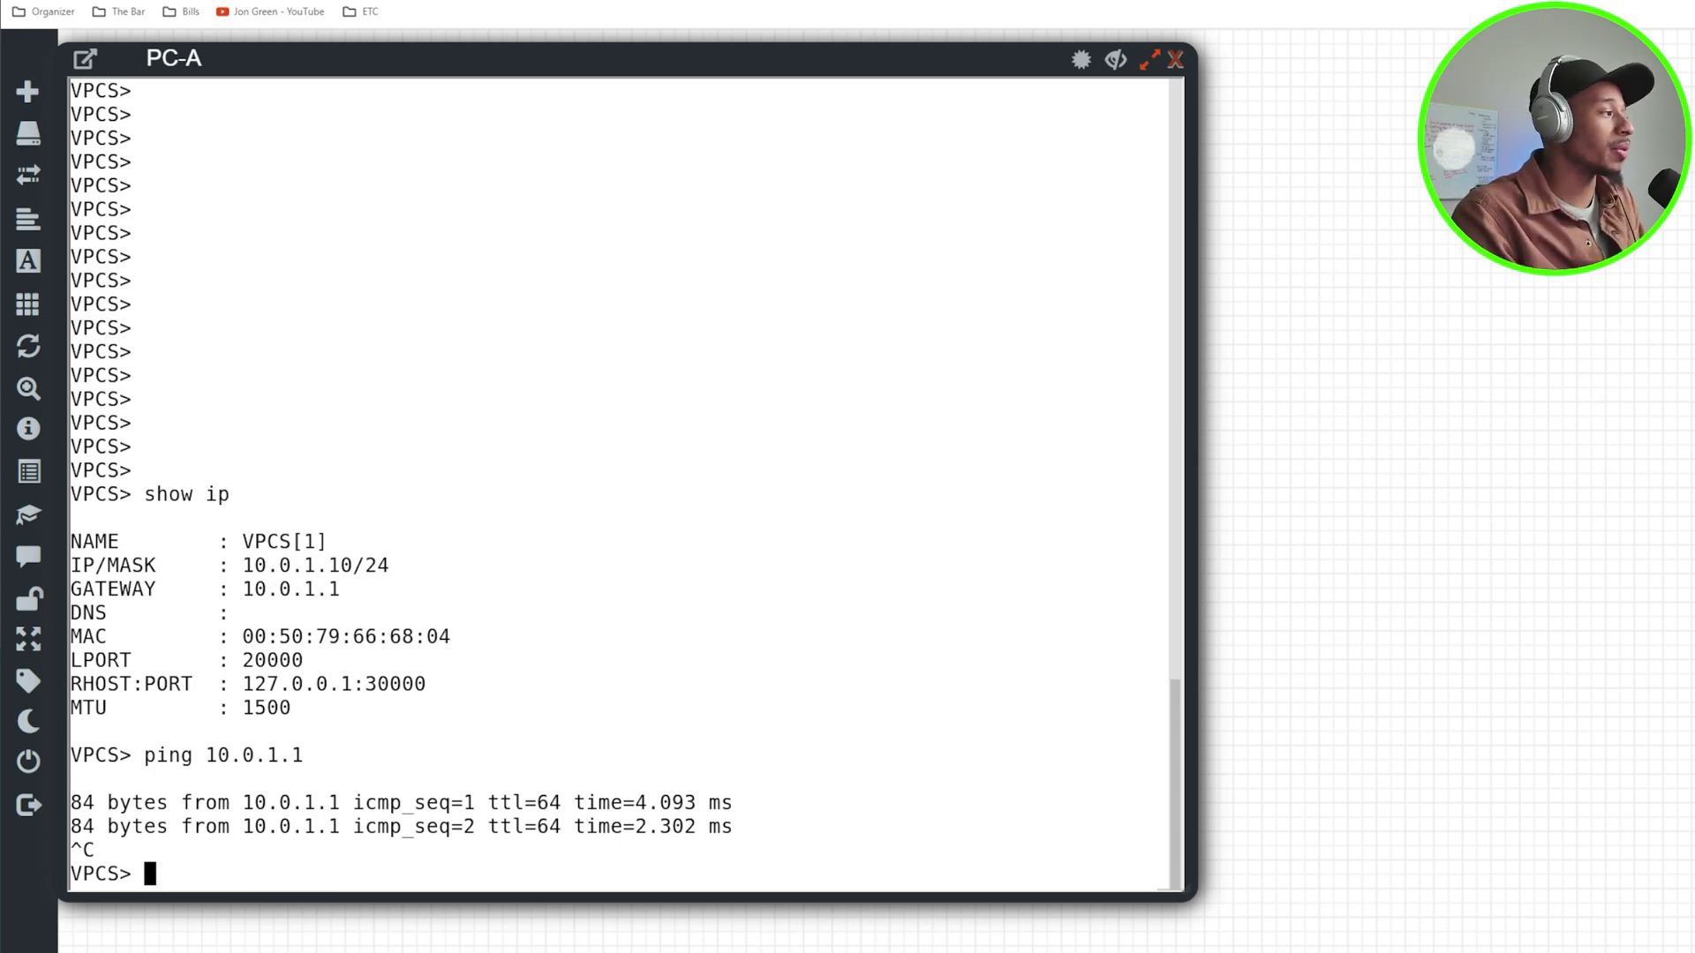
text(10.0.)
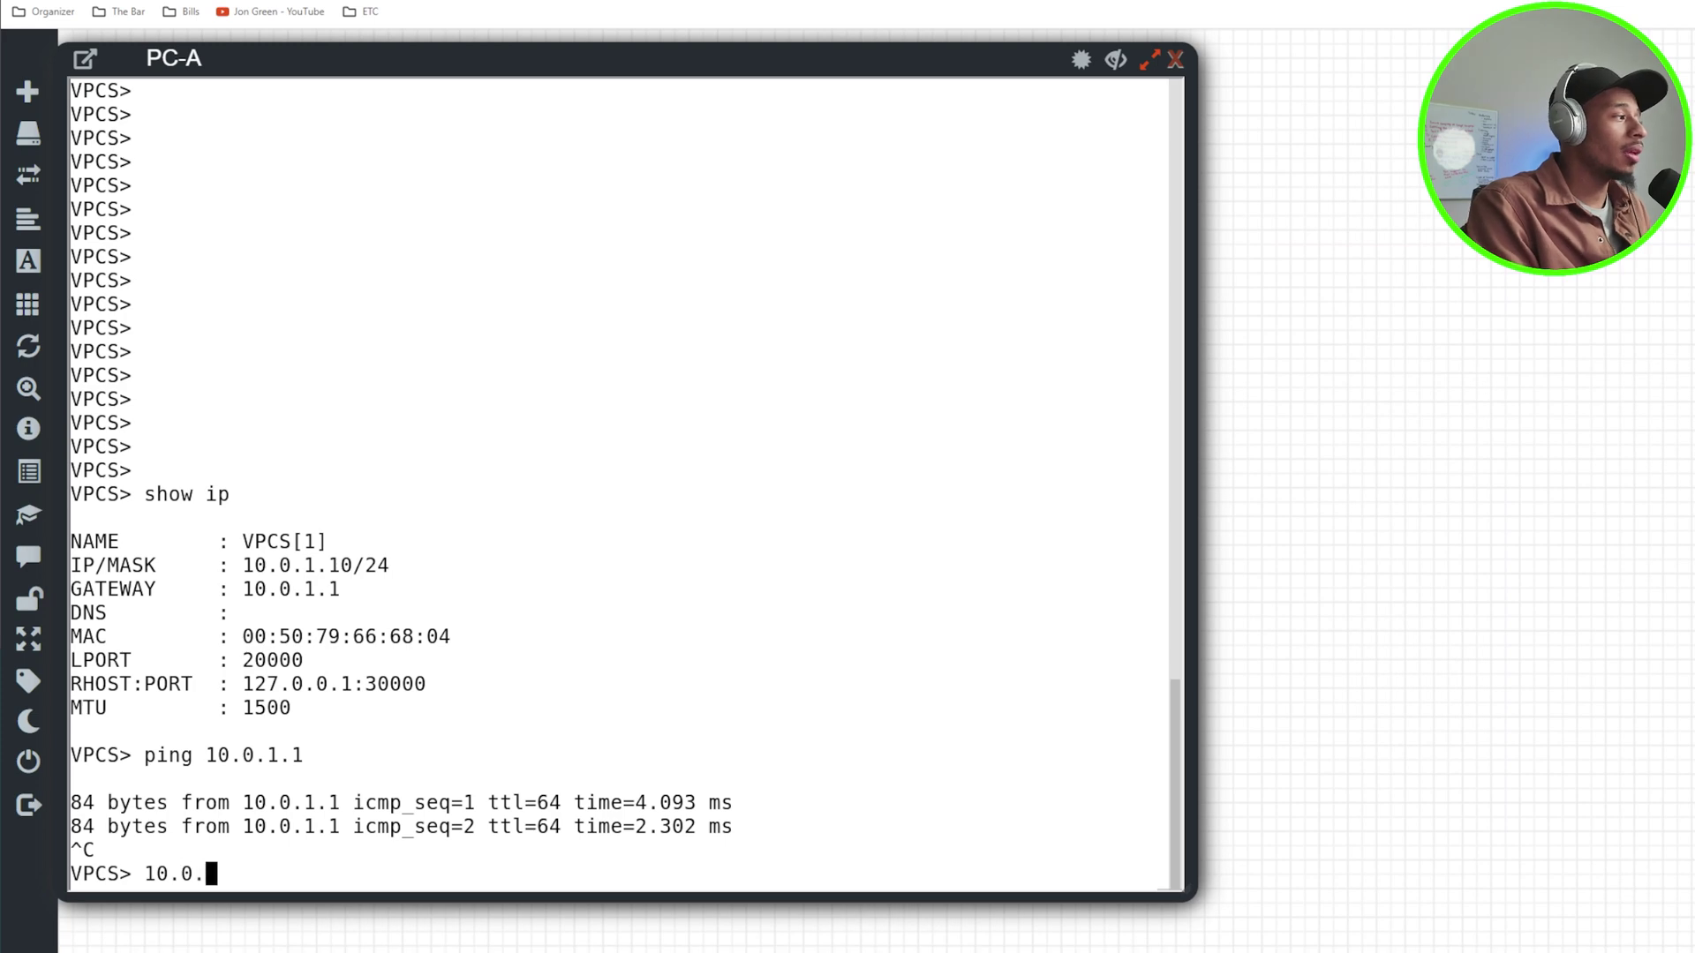
text(2.1)
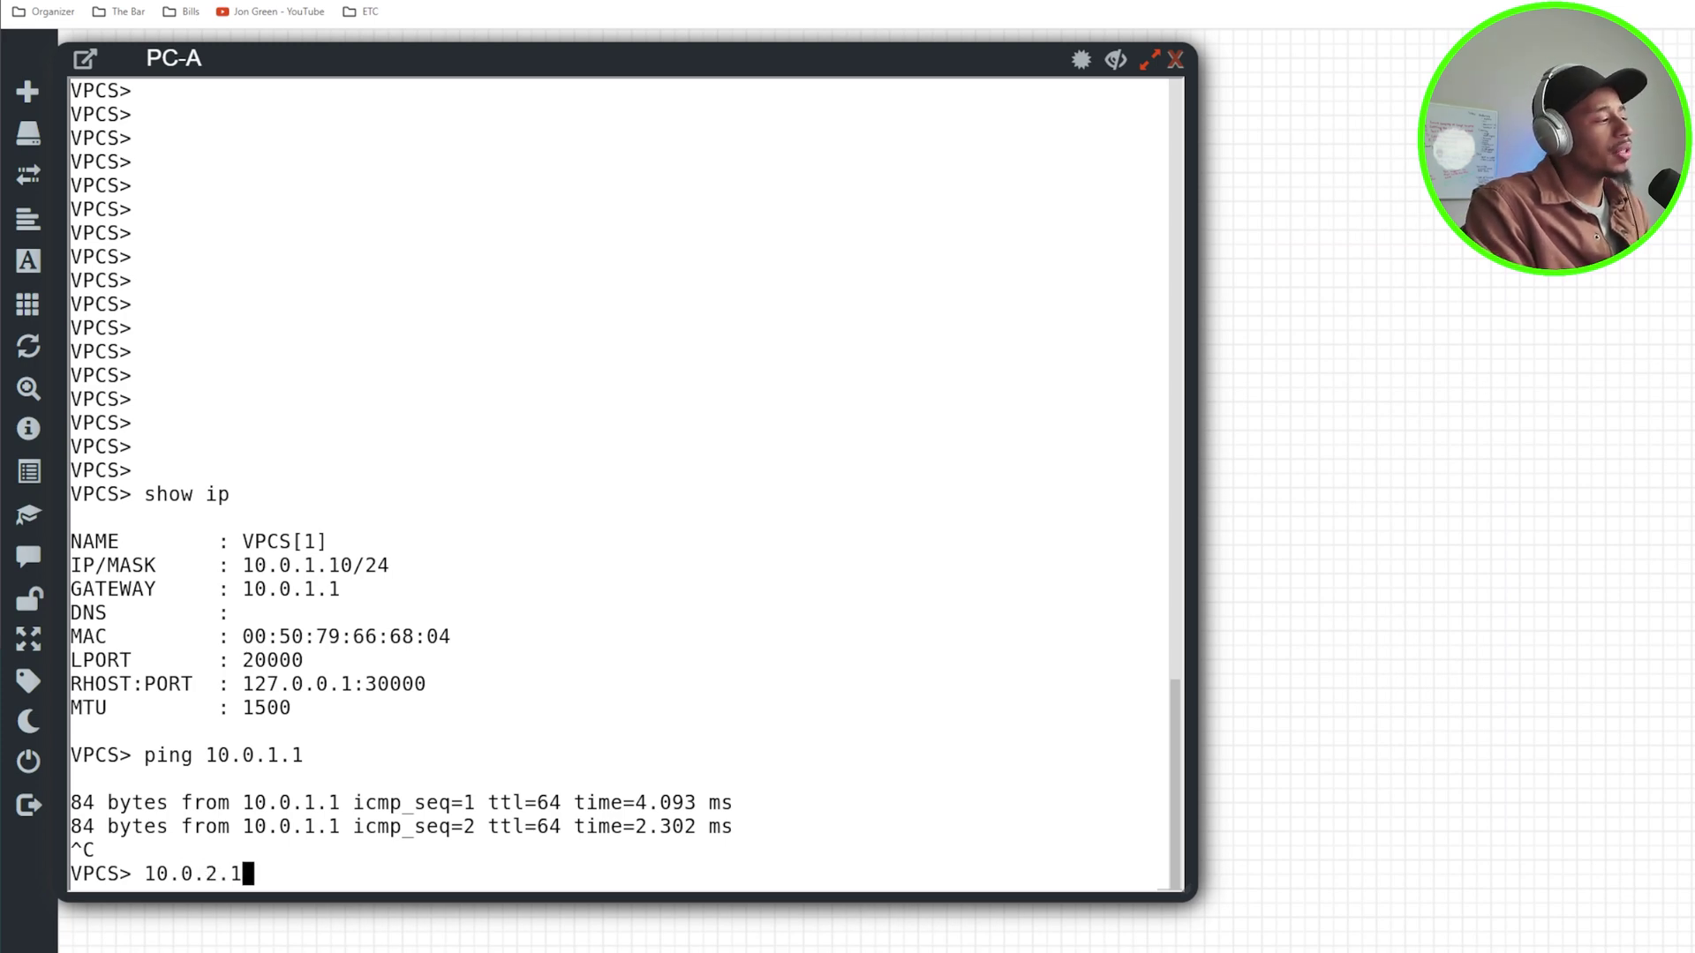
key(Return)
text(p)
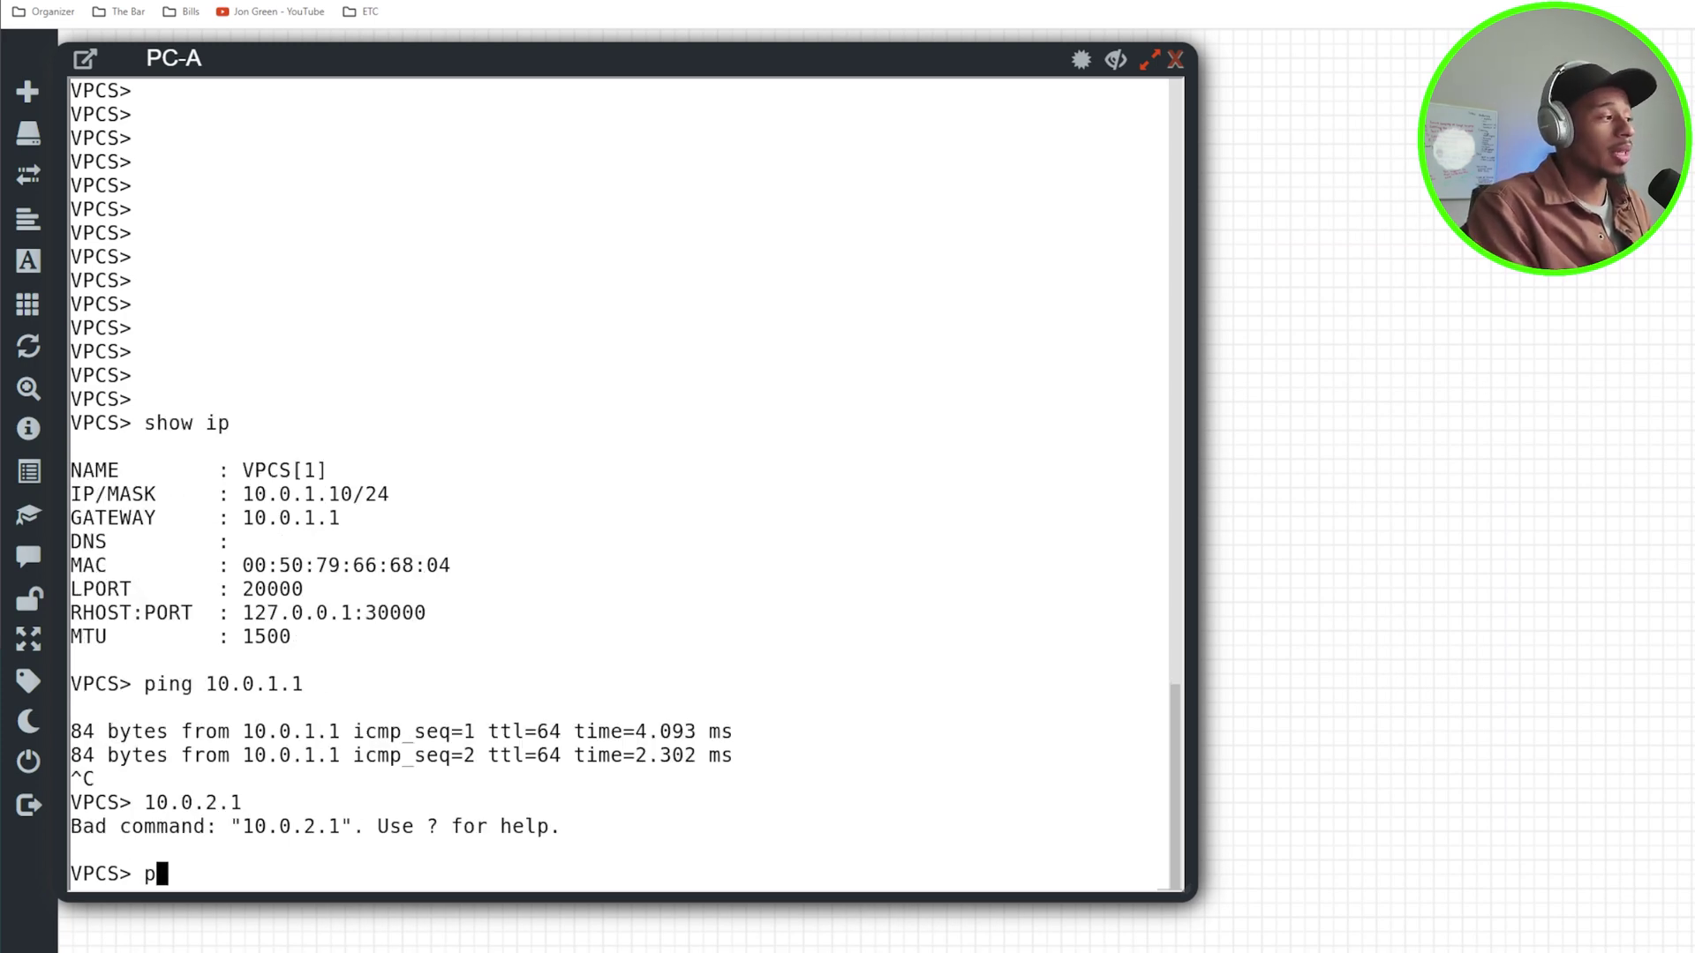
text(ing 10.0.2.)
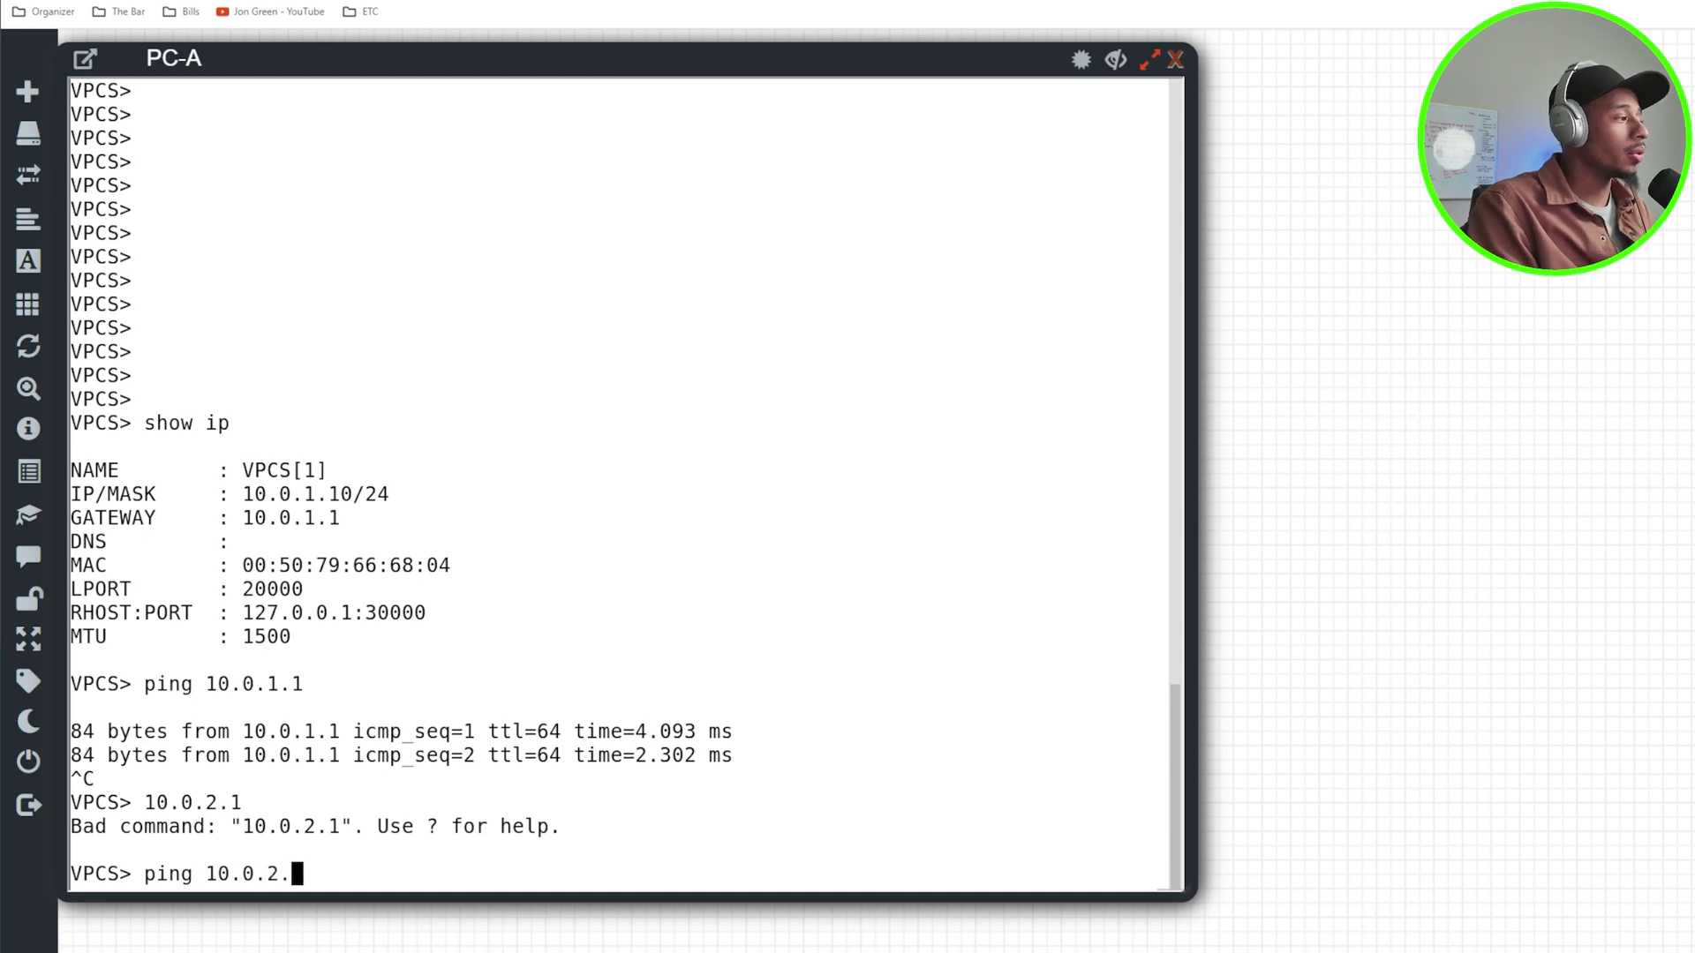
text(1)
key(Return)
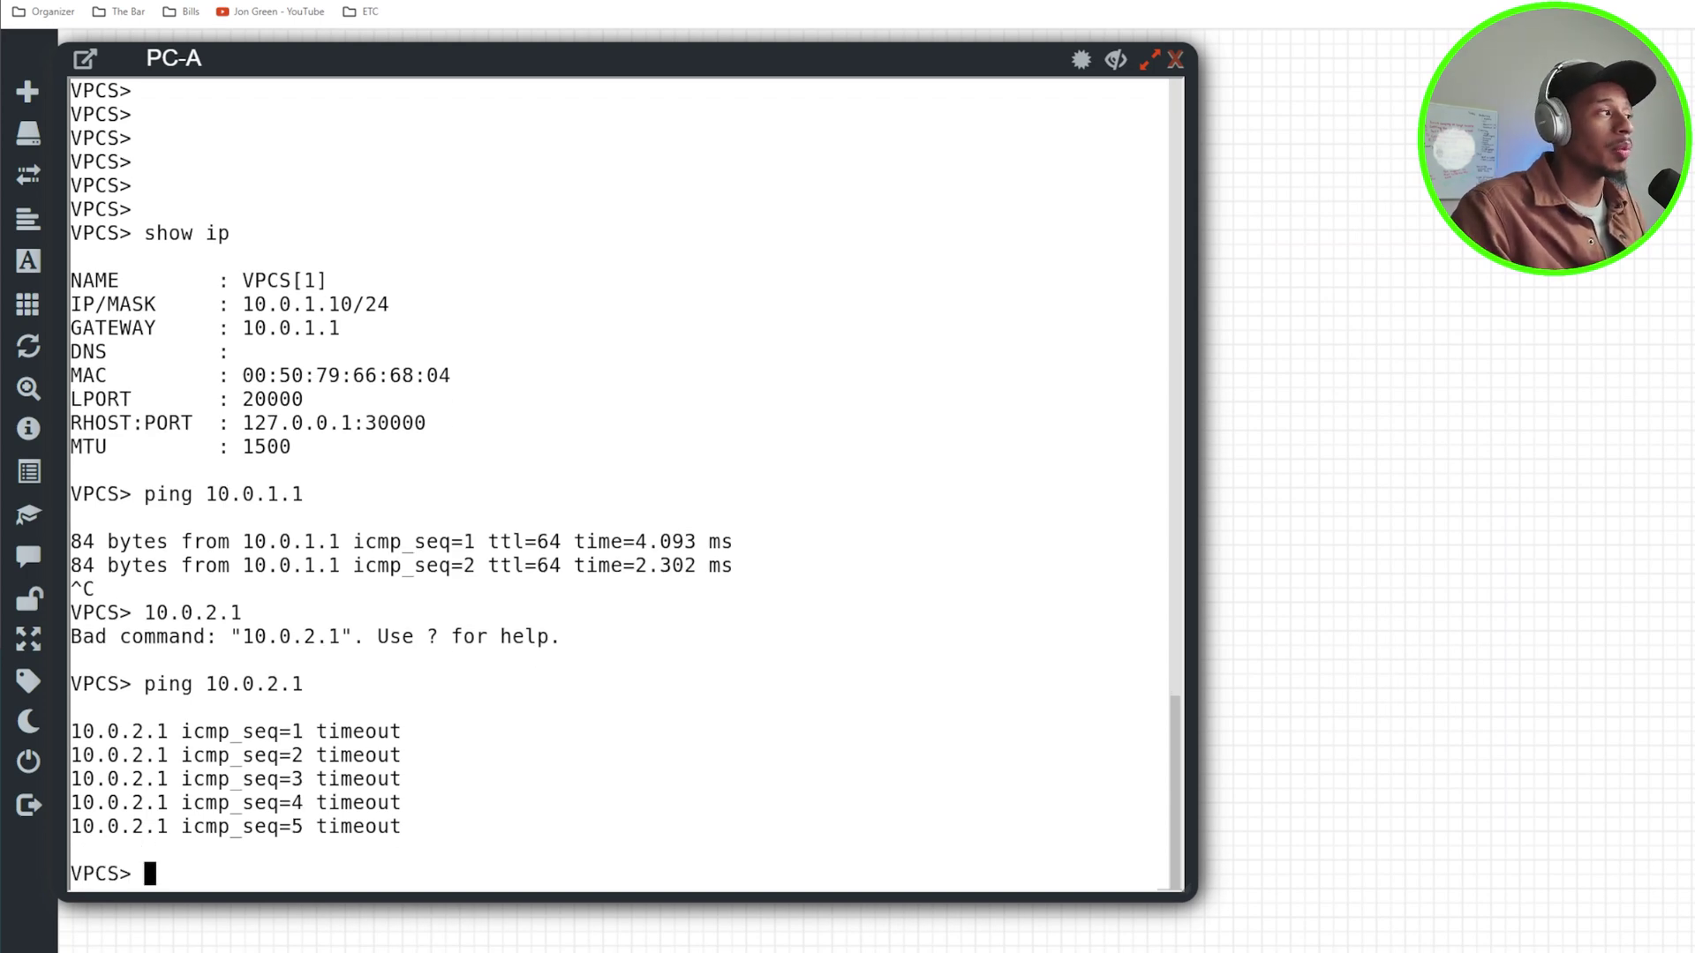
click(1116, 61)
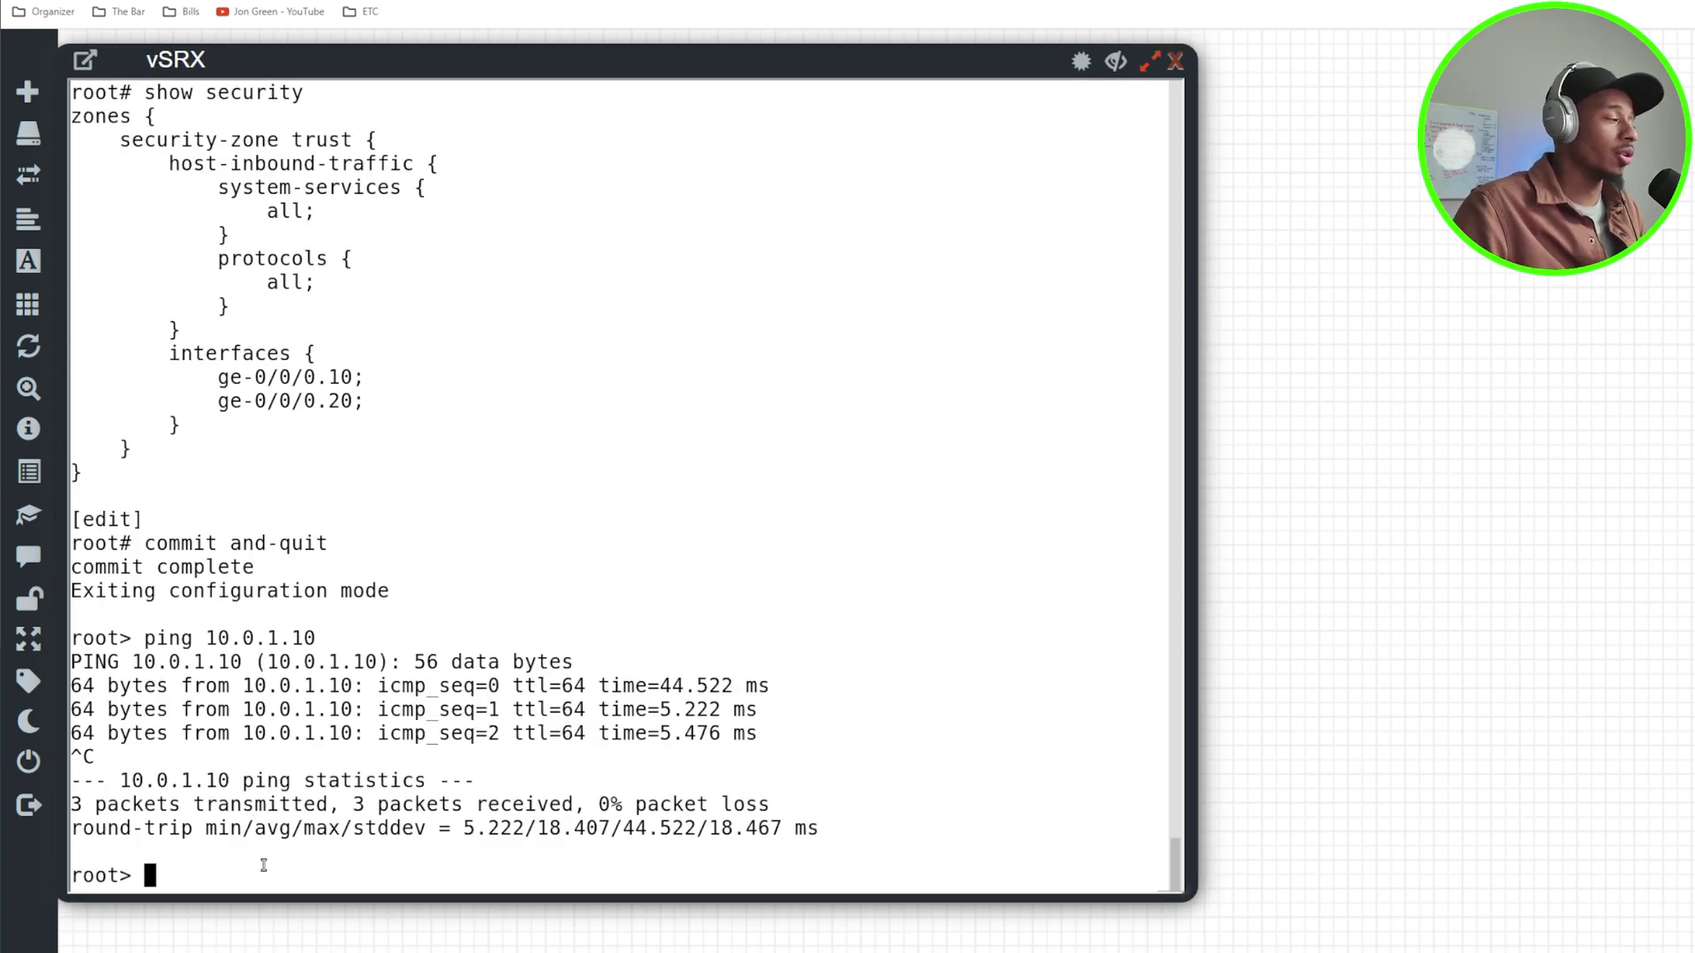
Set the vSRX default security policy to permit-all and commit it.
key(Return)
key(Return)
text(edit)
key(Return)
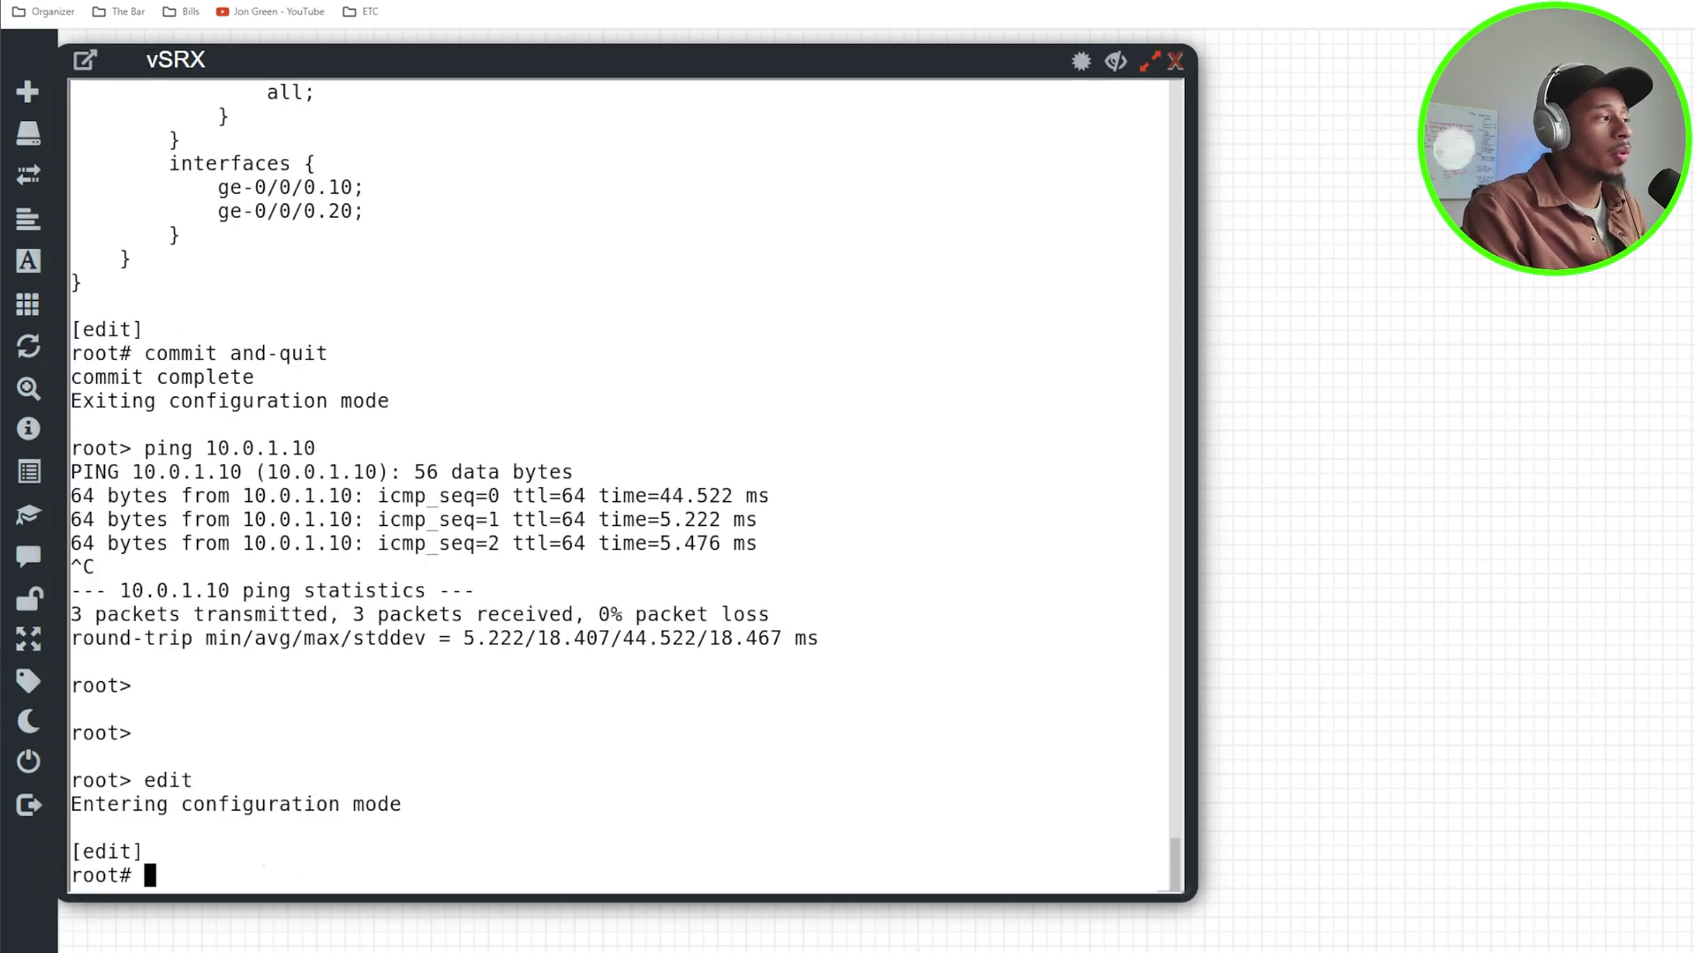
text(set)
key(BackSpace)
key(BackSpace)
key(BackSpace)
text(set )
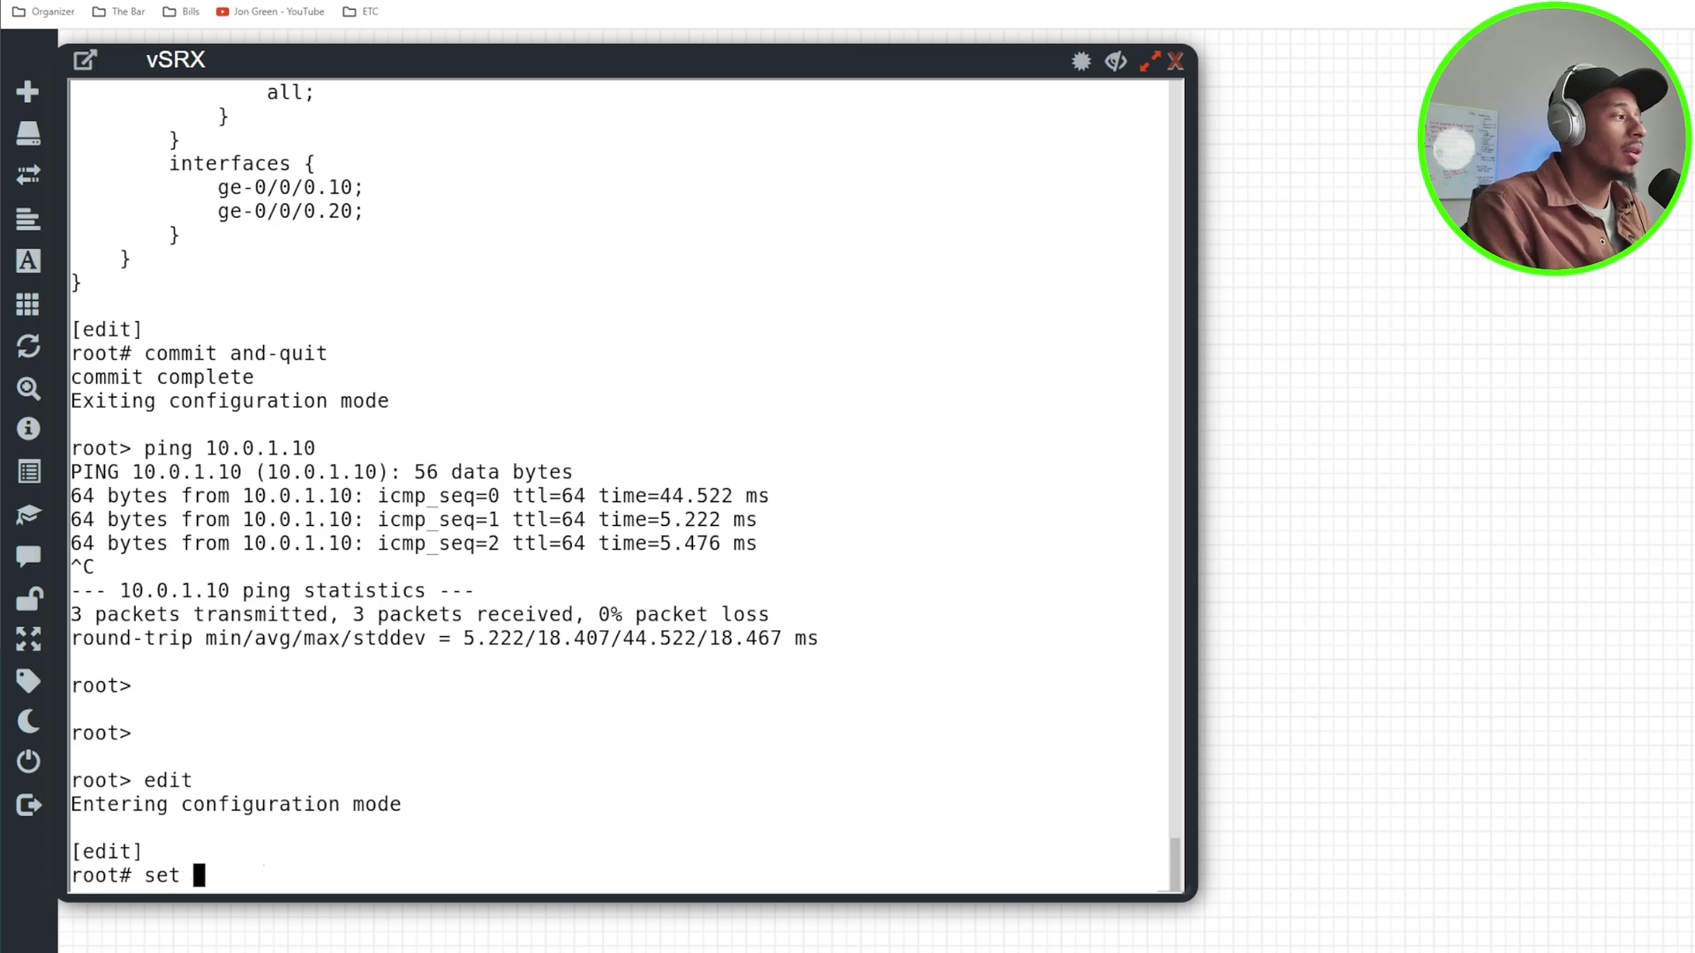
text(security )
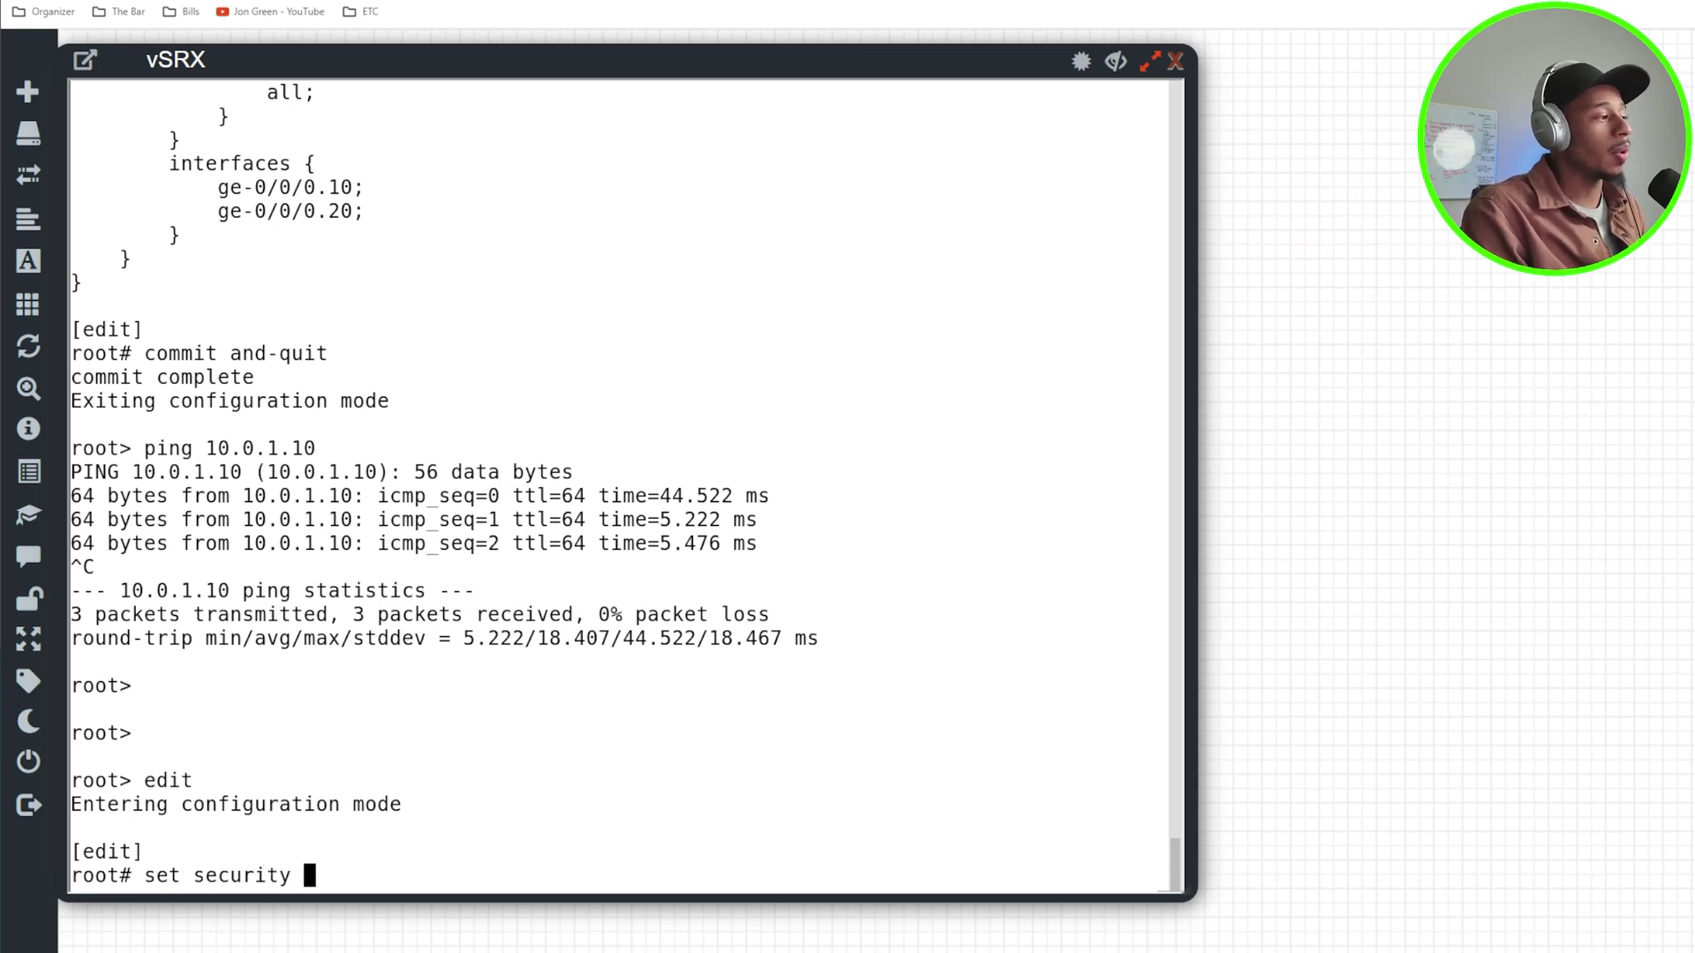
text(policies de)
key(space)
text(?)
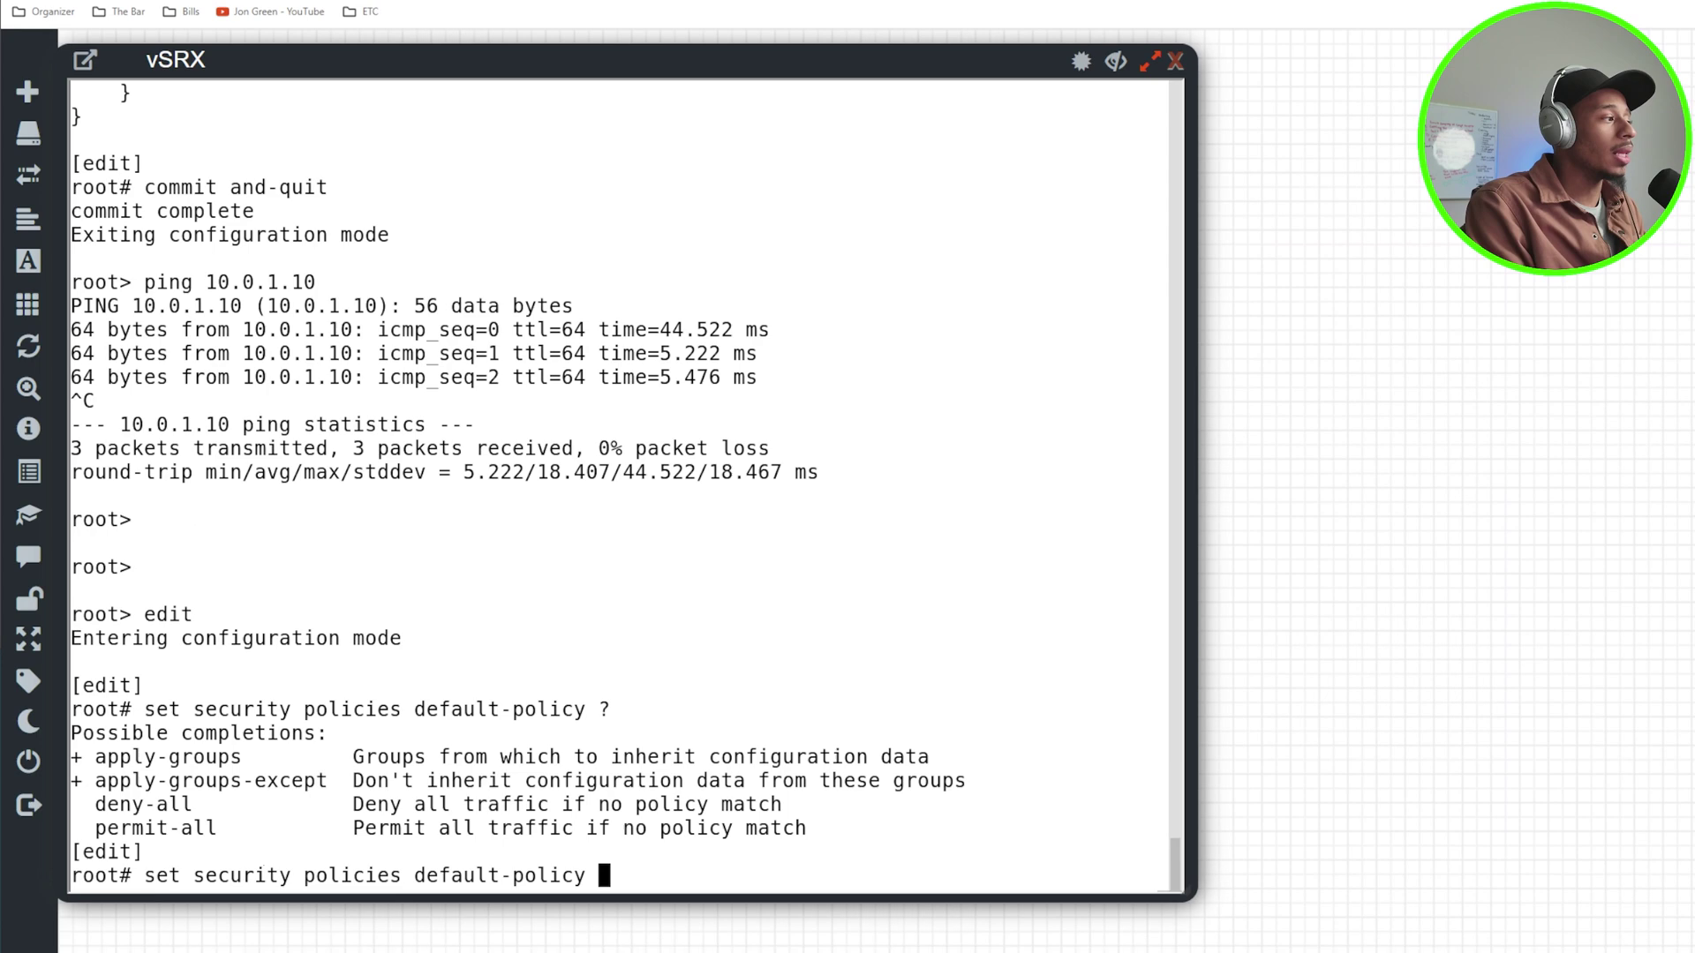
text(permia)
key(space)
text(=)
key(BackSpace)
key(BackSpace)
key(BackSpace)
text(t-all)
key(Return)
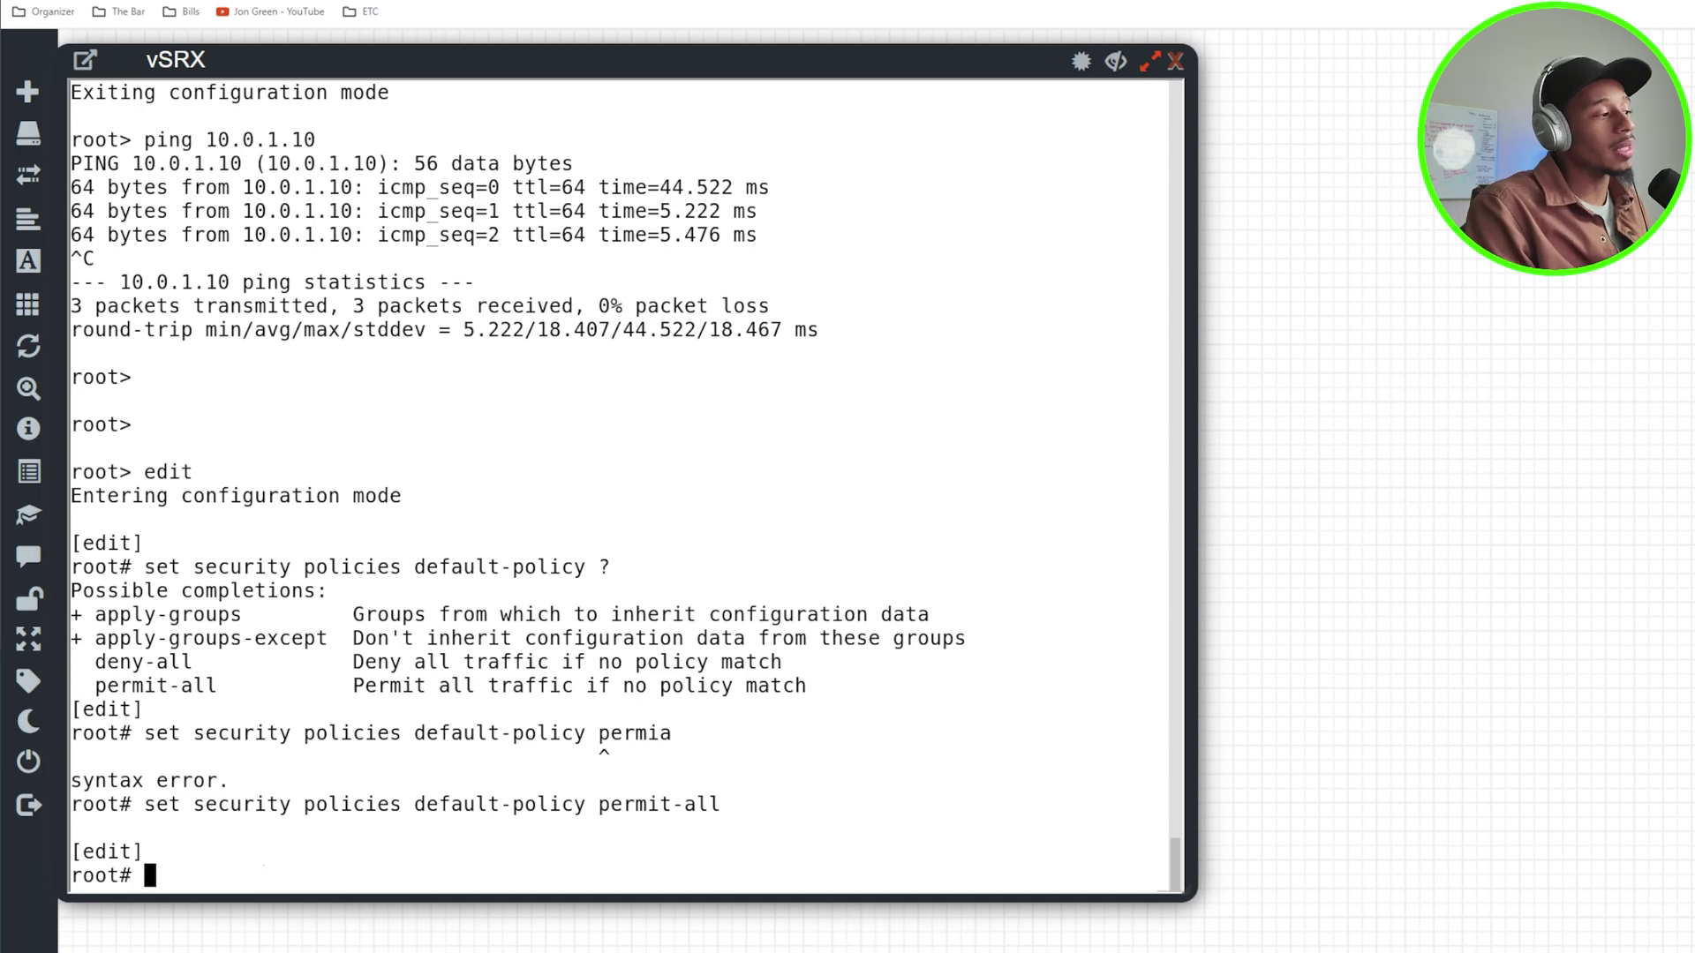
text(commit and-quit)
key(Return)
text(d)
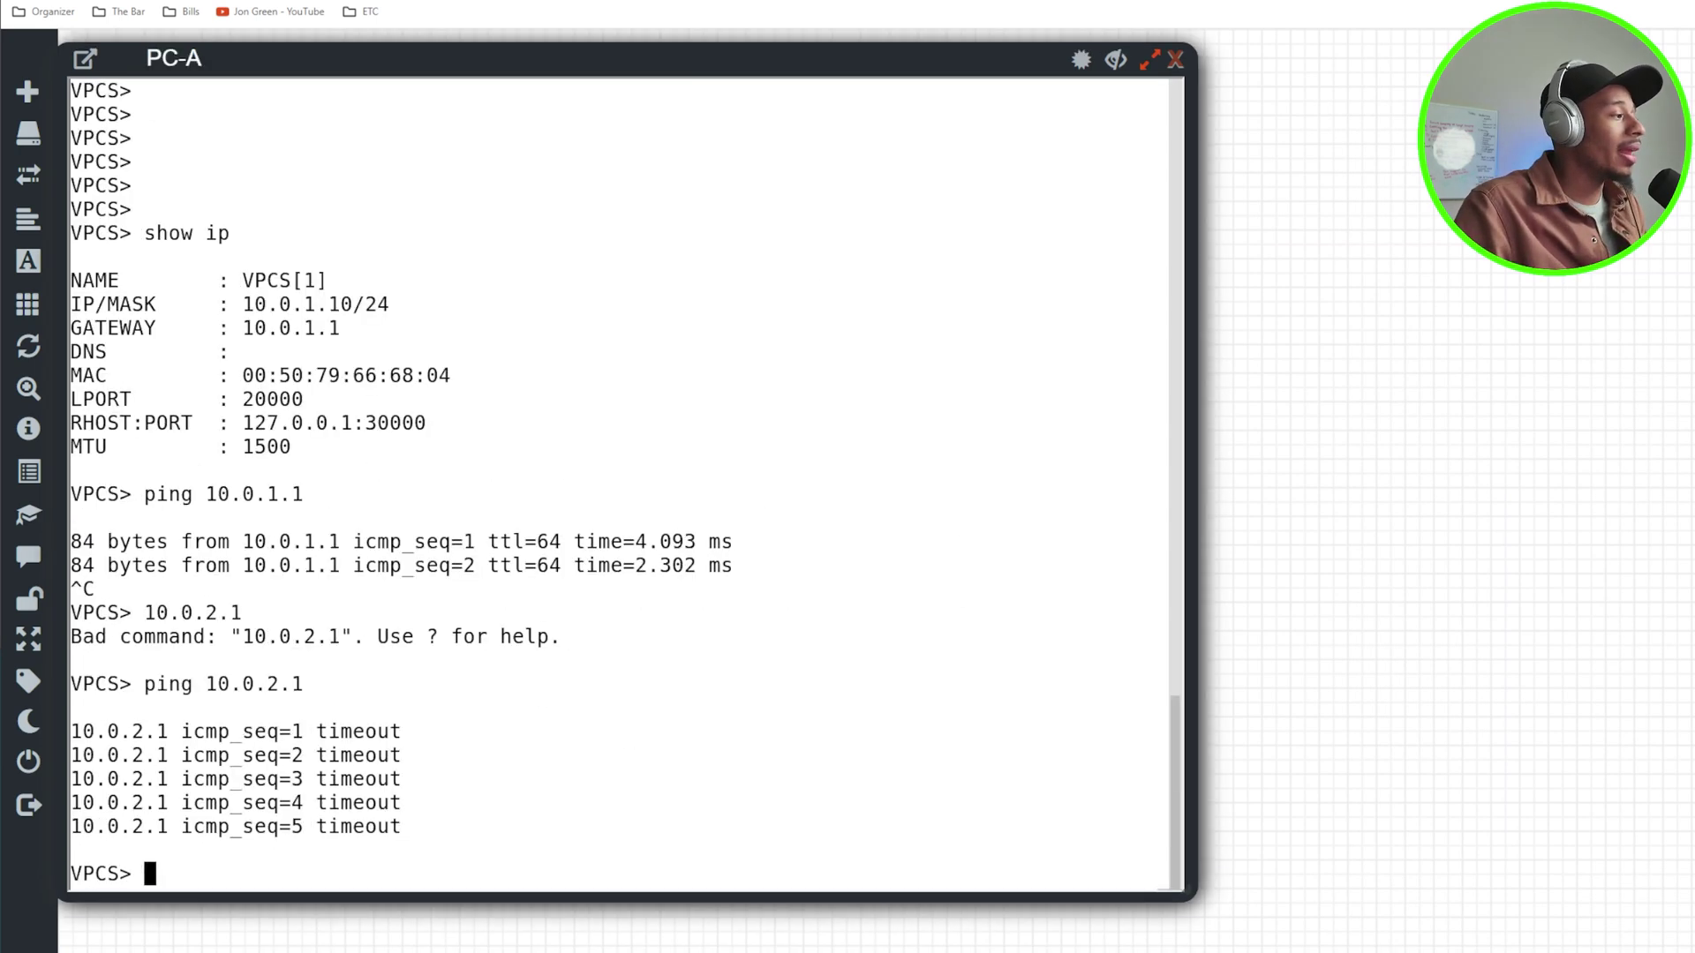
From PC-A, get ping replies from gateway 10.0.2.1 and host 10.0.2.20.
key(Up)
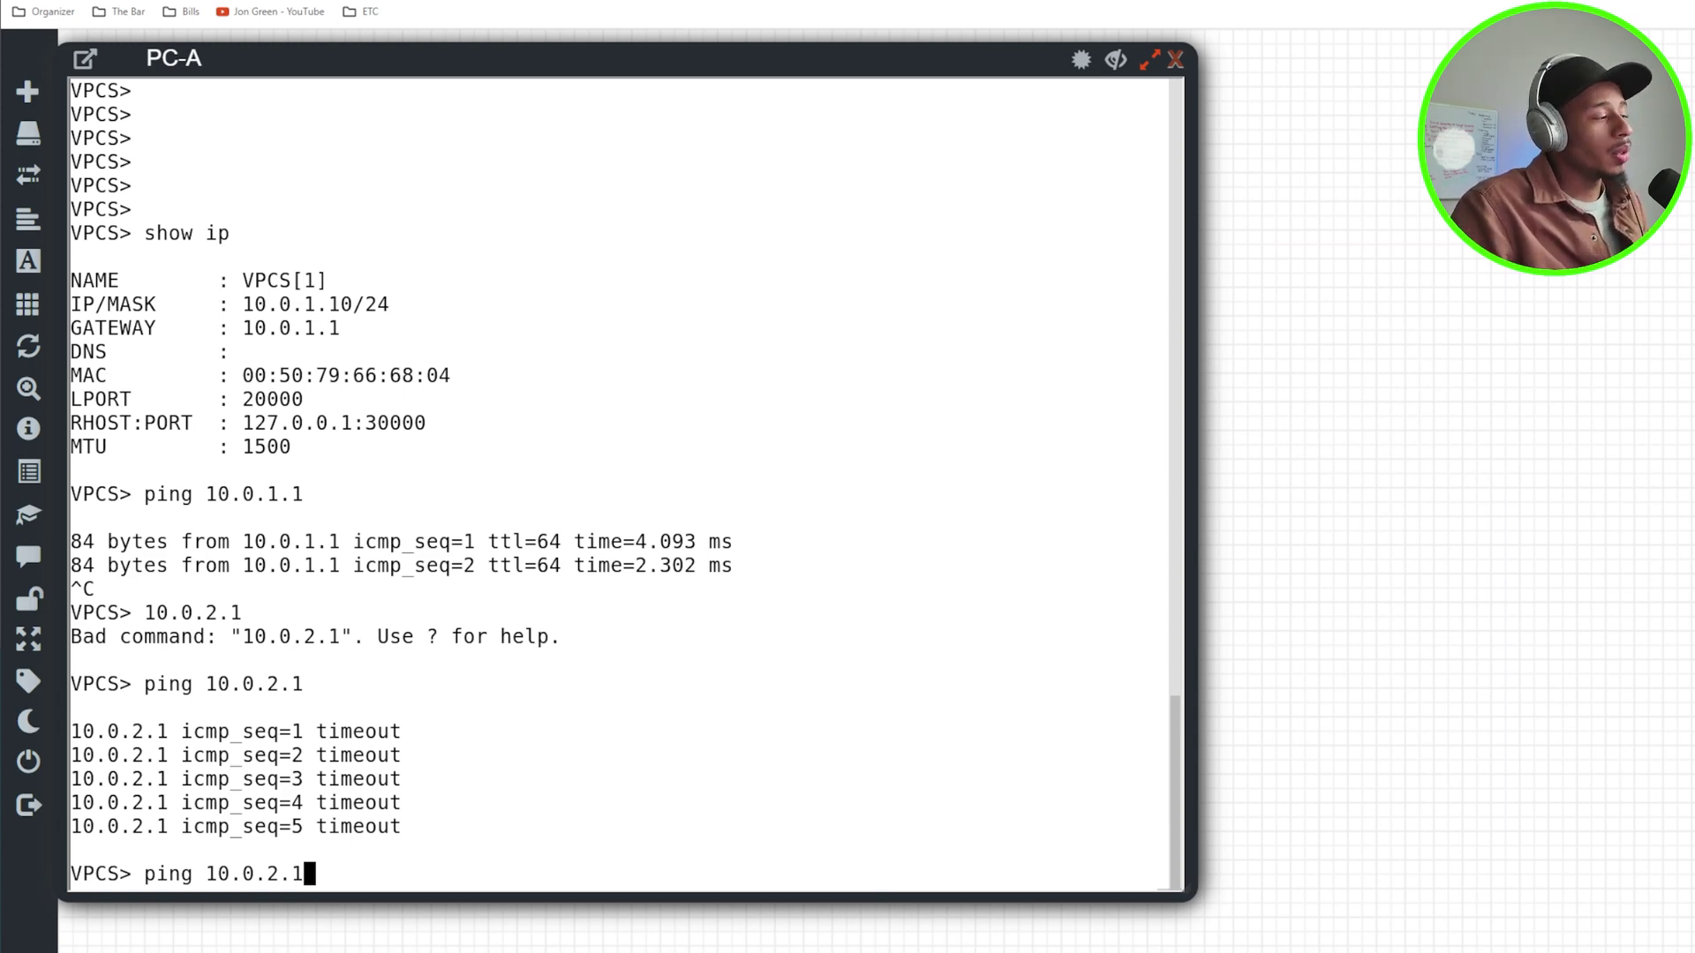
key(Return)
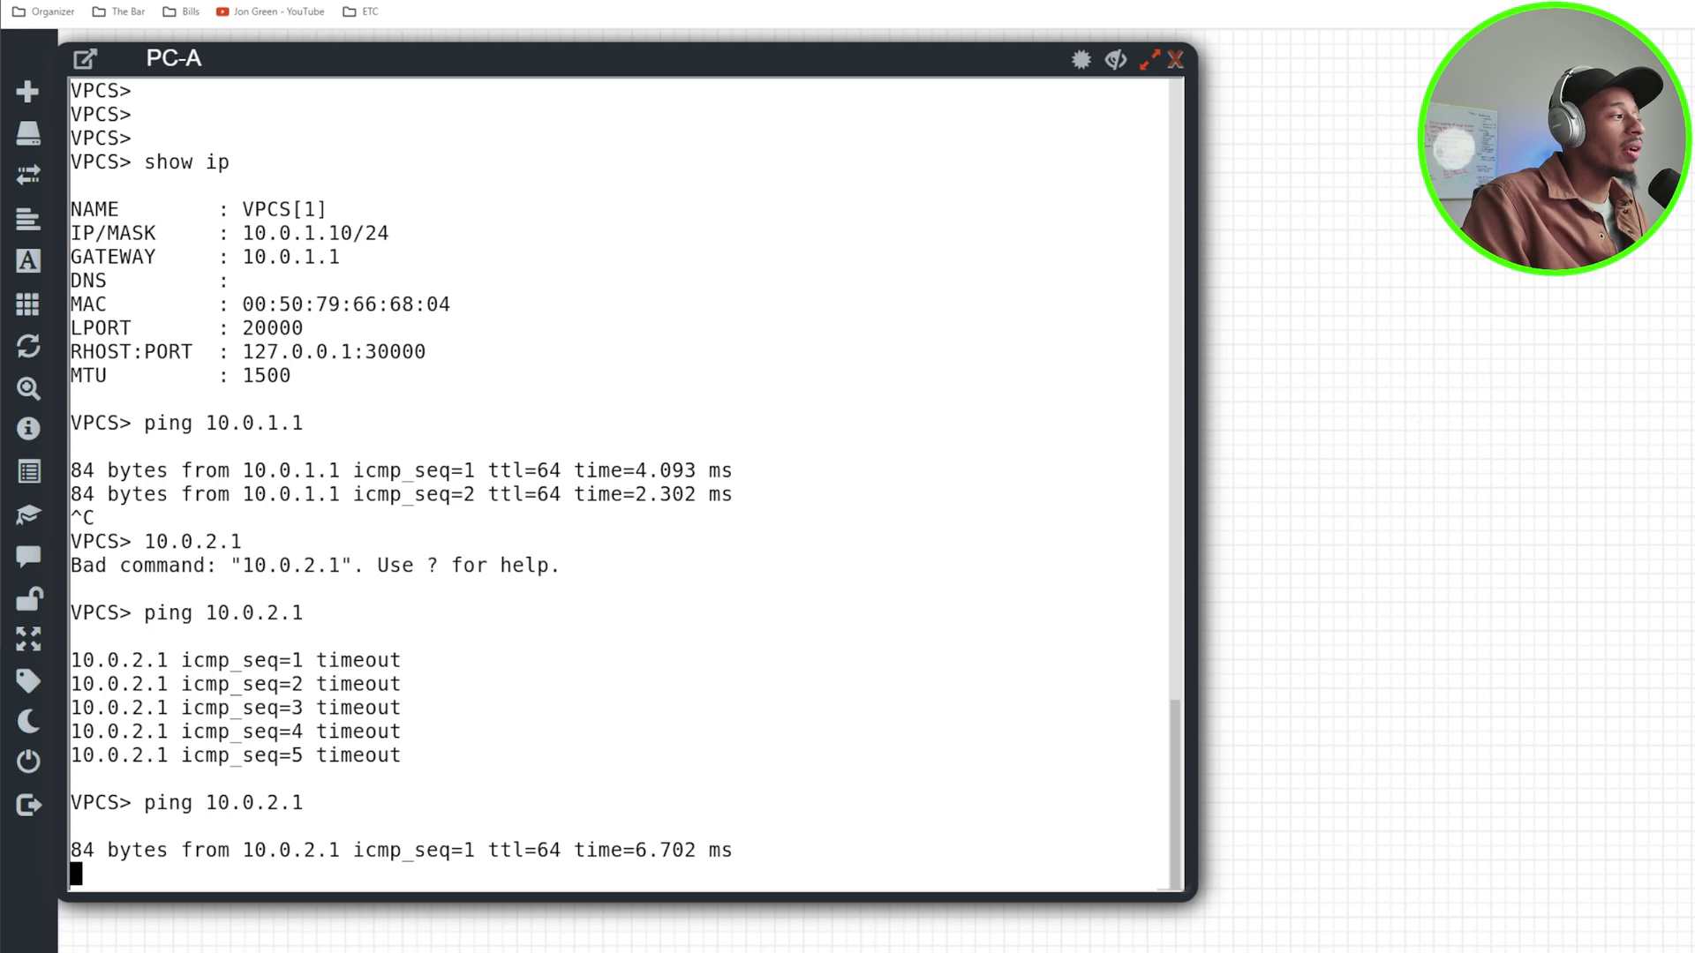
key(ctrl+c)
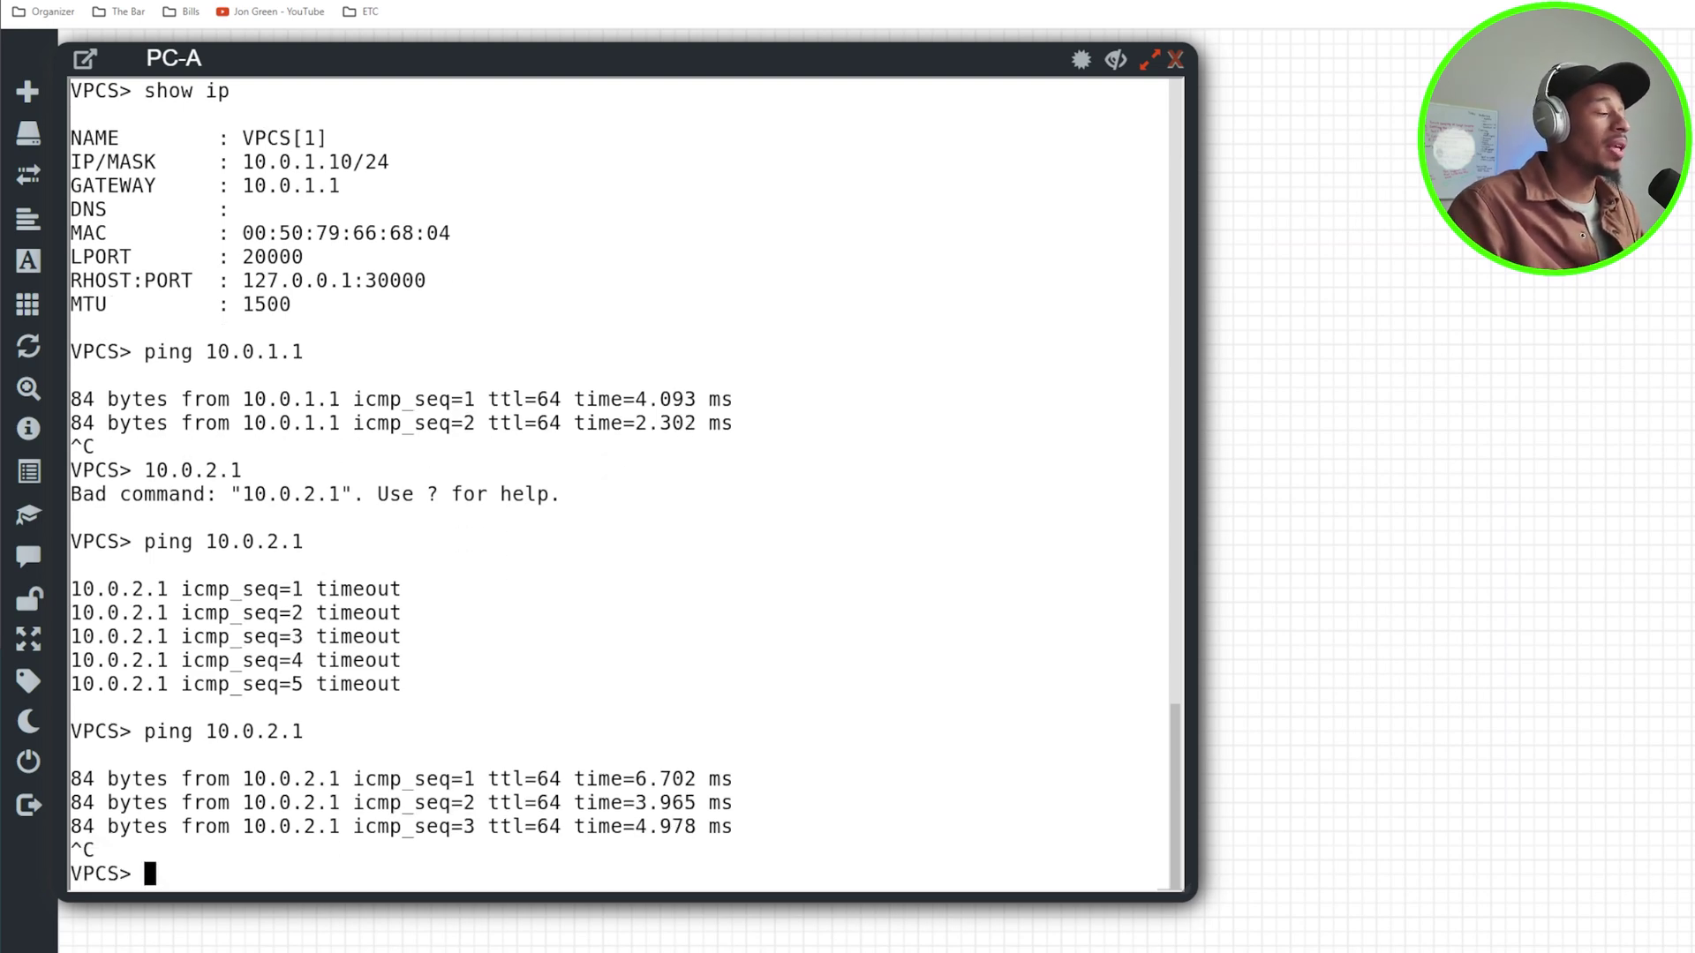
key(Up)
key(BackSpace)
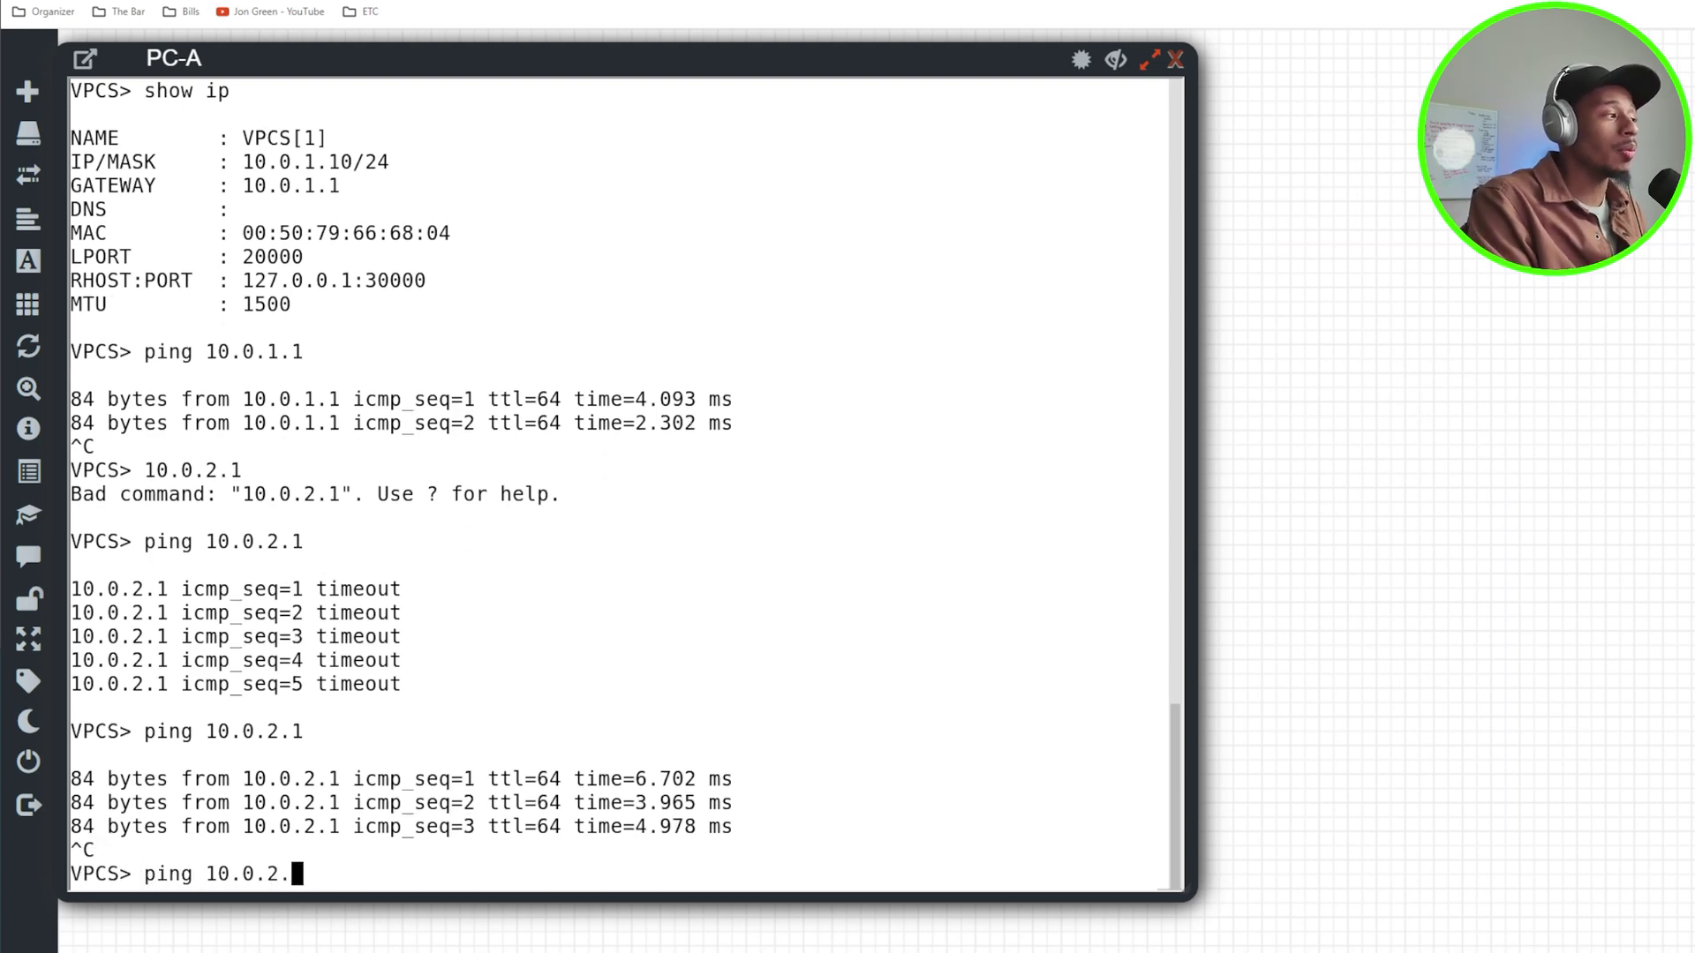
text(20)
key(Return)
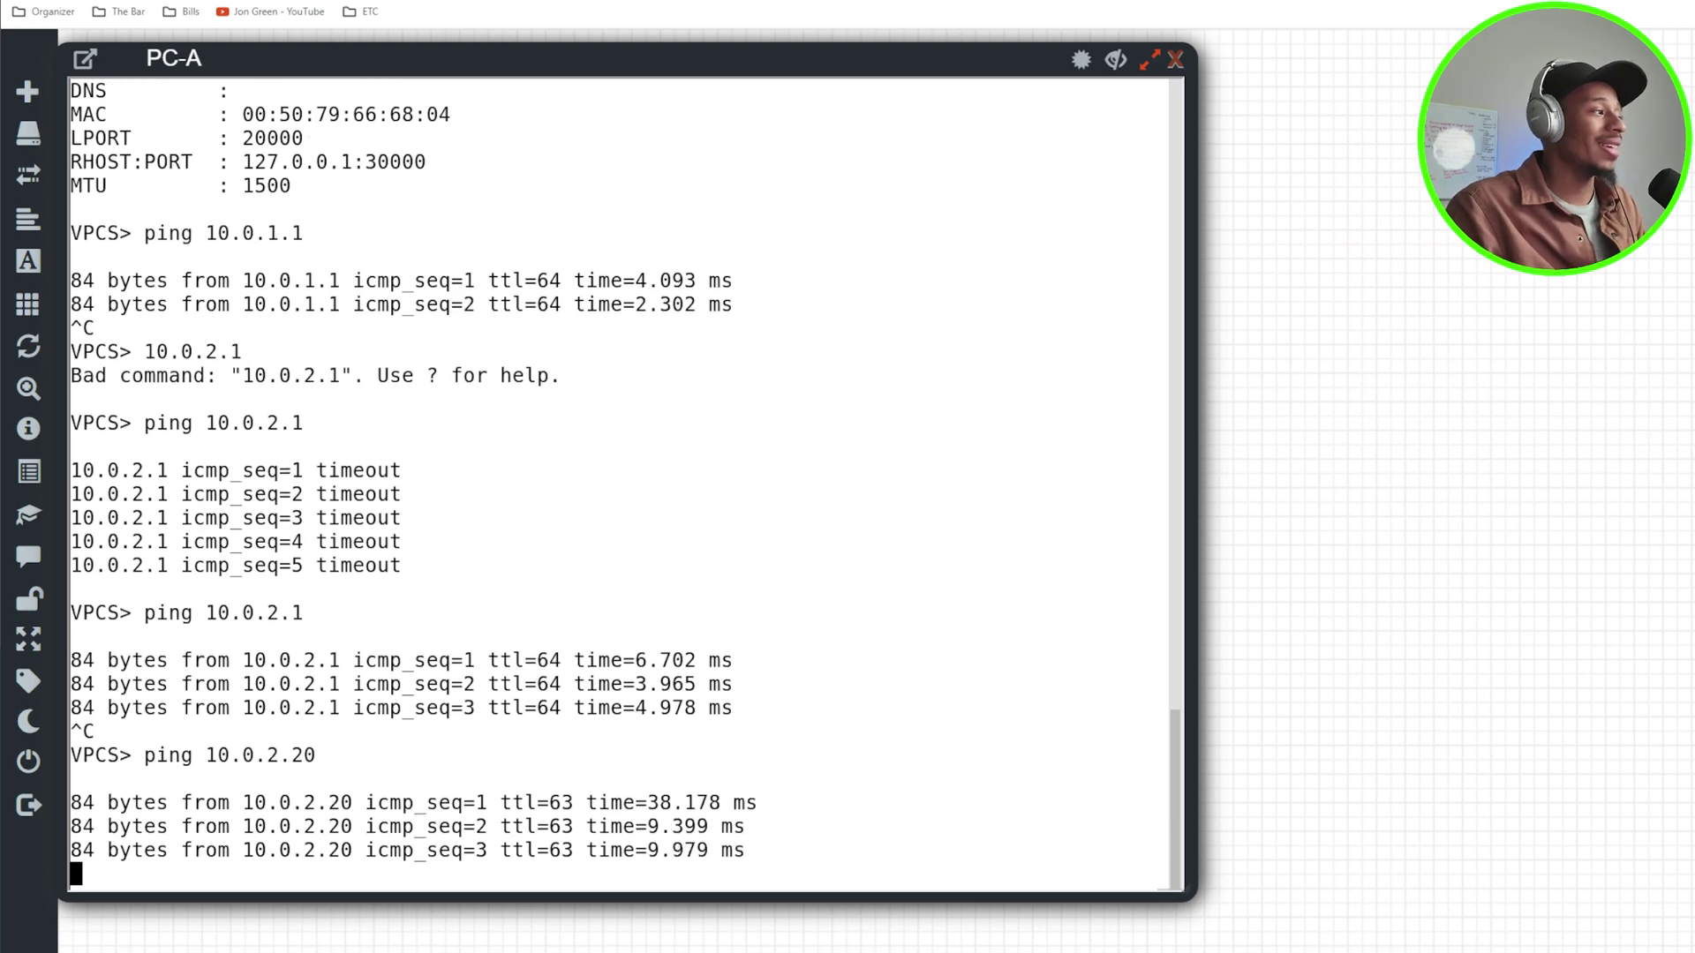
key(Return)
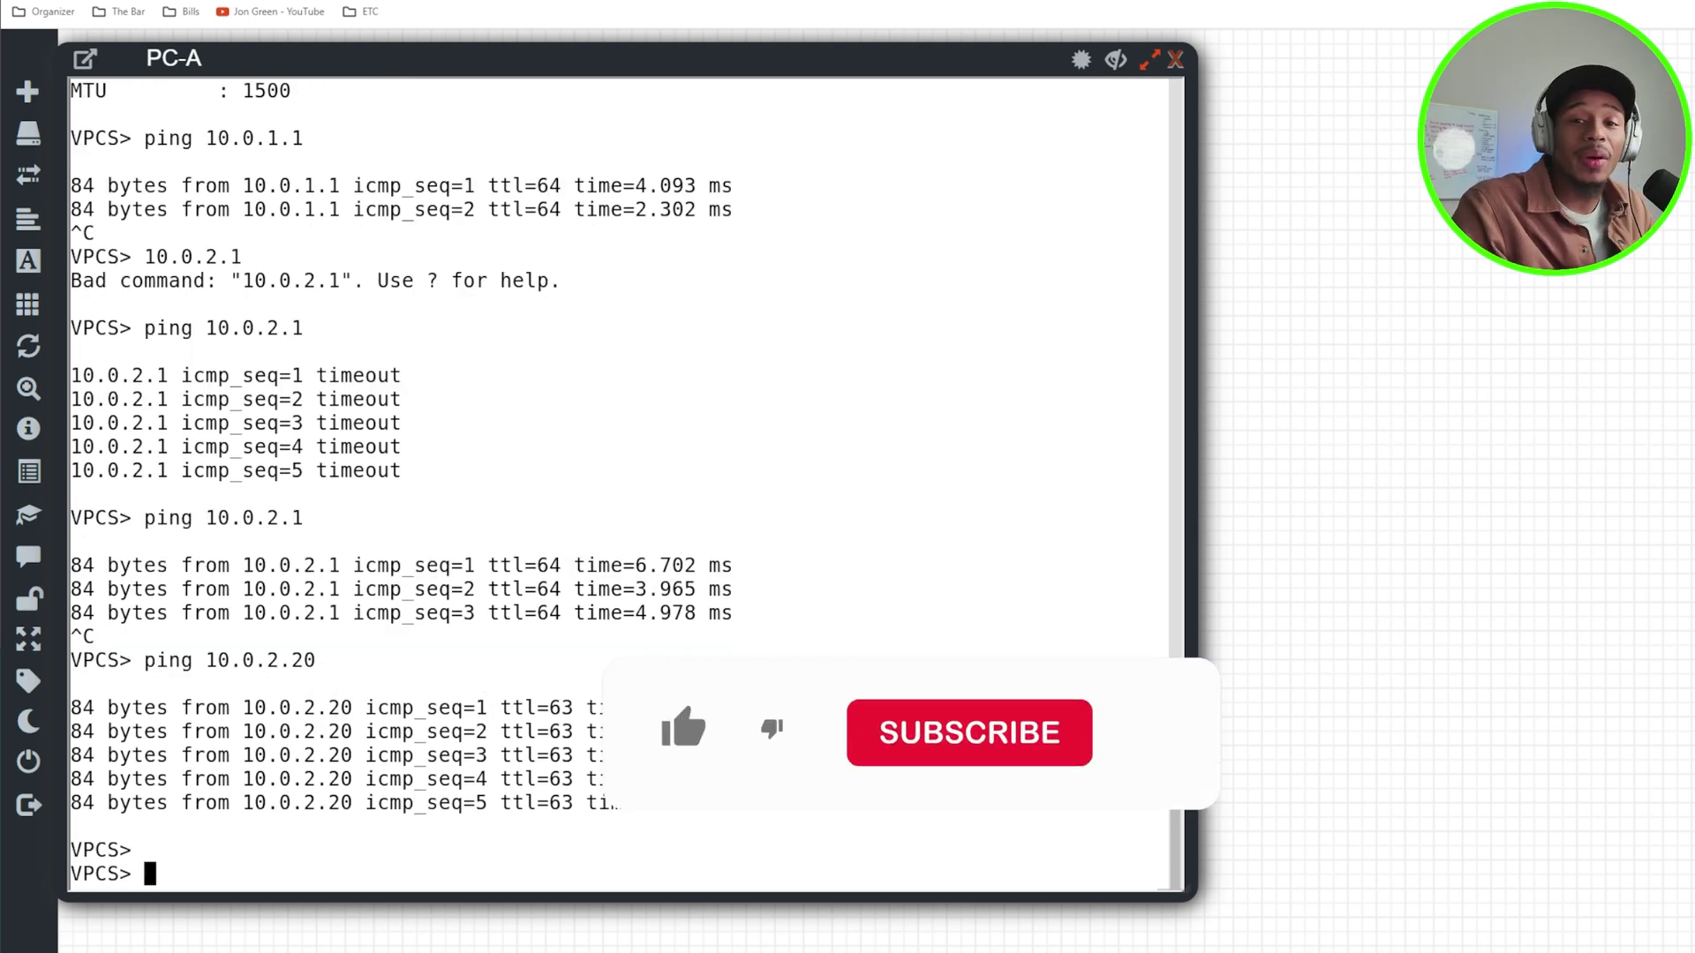